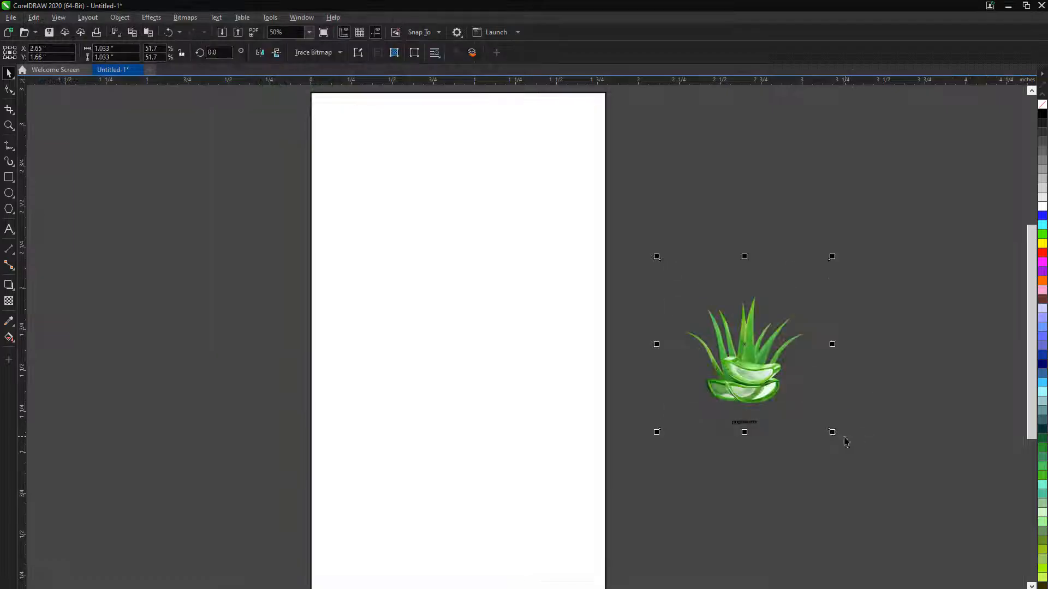
Crop the aloe vera picture to remove its margins and caption, and place it enlarged beside the page's left edge
{"action": "left_click", "coordinate": [8, 89]}
{"action": "left_click_drag", "start_coordinate": [637, 341], "coordinate": [701, 368]}
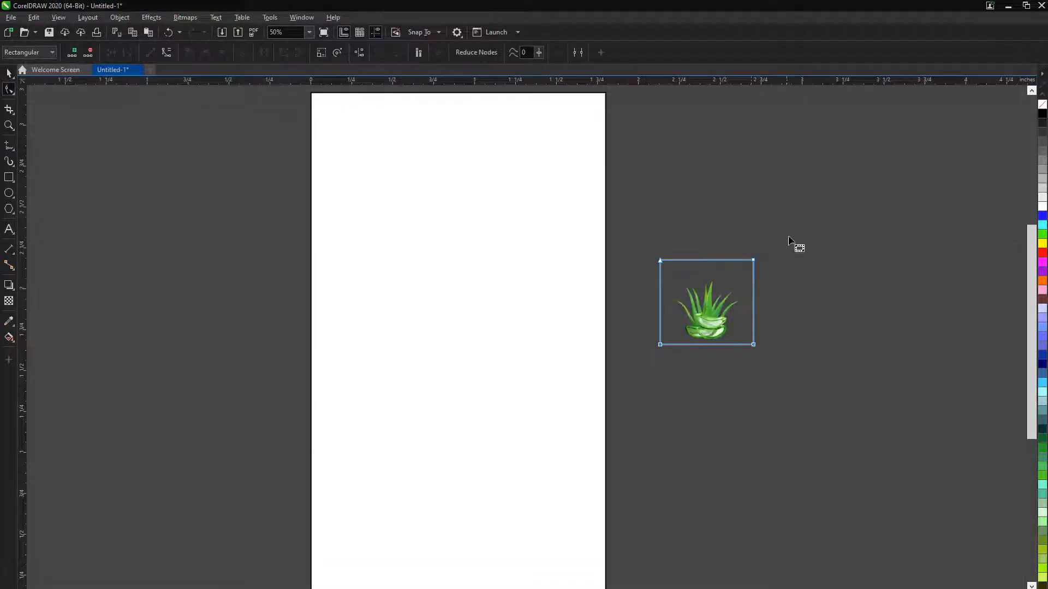
{"action": "left_click", "coordinate": [8, 74]}
{"action": "left_click_drag", "start_coordinate": [756, 348], "coordinate": [852, 418]}
{"action": "left_click_drag", "start_coordinate": [715, 349], "coordinate": [167, 365]}
Fill the page rectangle with a green sampled from the aloe leaves
{"action": "left_click", "coordinate": [602, 342]}
{"action": "left_click", "coordinate": [9, 321]}
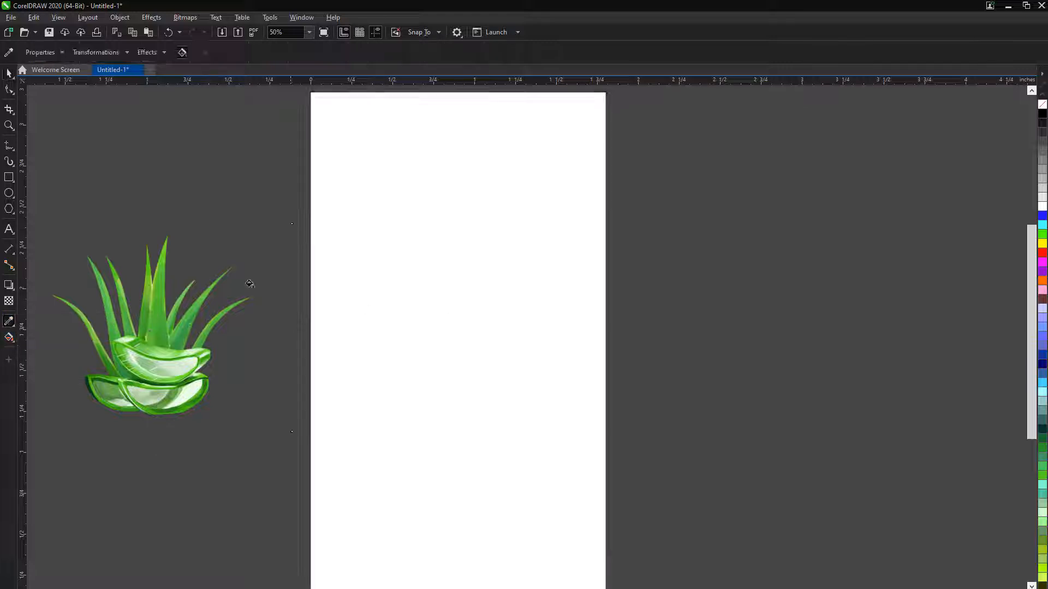
{"action": "left_click", "coordinate": [143, 349]}
{"action": "left_click", "coordinate": [518, 393]}
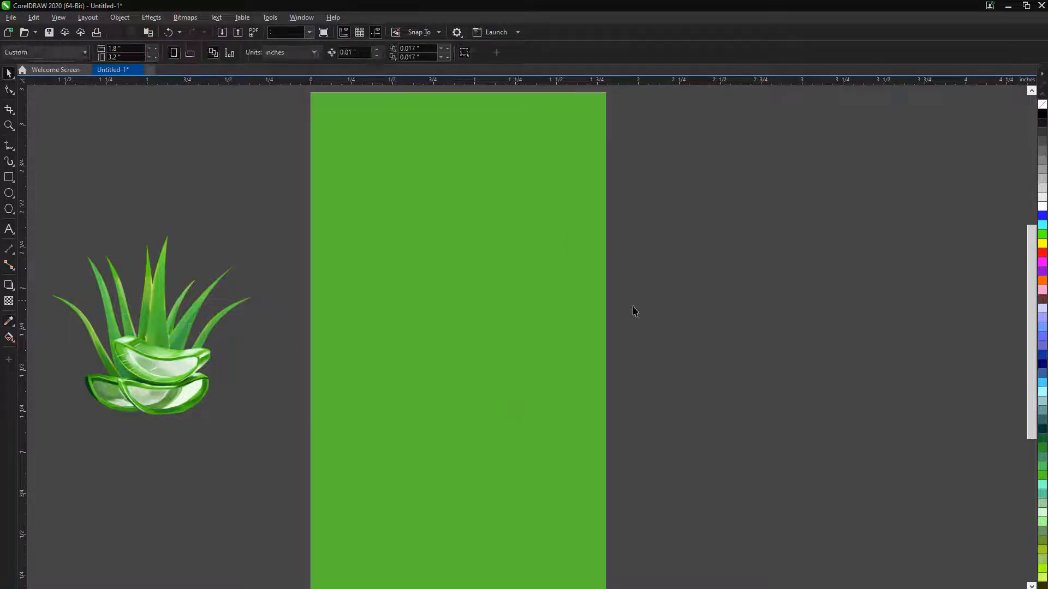
Give the page rectangle a fountain fill running from a dark green to a lighter green sampled from the aloe artwork
{"action": "left_click", "coordinate": [542, 318]}
{"action": "key", "text": "F11"}
{"action": "left_click", "coordinate": [504, 362]}
{"action": "left_click", "coordinate": [441, 379]}
{"action": "left_click", "coordinate": [522, 540]}
{"action": "left_click", "coordinate": [375, 362]}
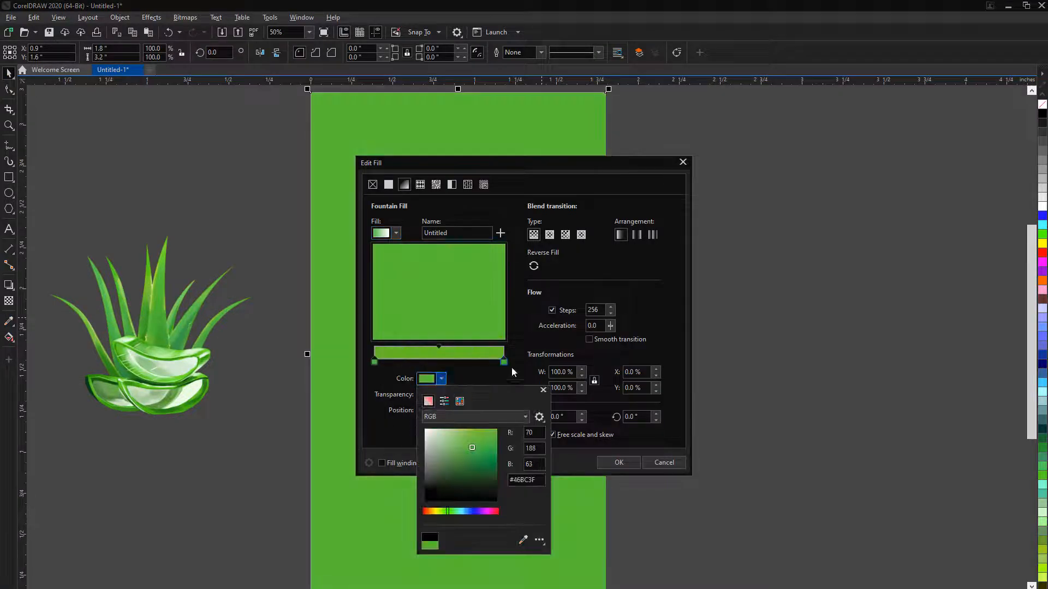
{"action": "left_click", "coordinate": [503, 361]}
{"action": "left_click", "coordinate": [441, 379]}
{"action": "left_click", "coordinate": [193, 376]}
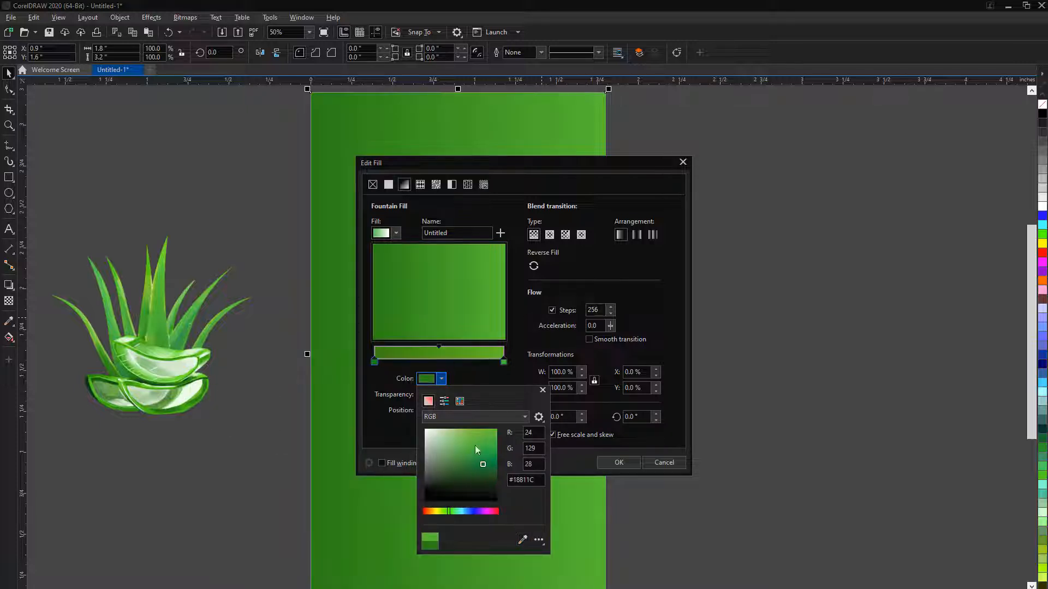
Make the fountain fill elliptical and shift its midpoint towards the lighter green
{"action": "left_click", "coordinate": [550, 235]}
{"action": "left_click_drag", "start_coordinate": [512, 161], "coordinate": [751, 124]}
{"action": "left_click_drag", "start_coordinate": [708, 309], "coordinate": [695, 306]}
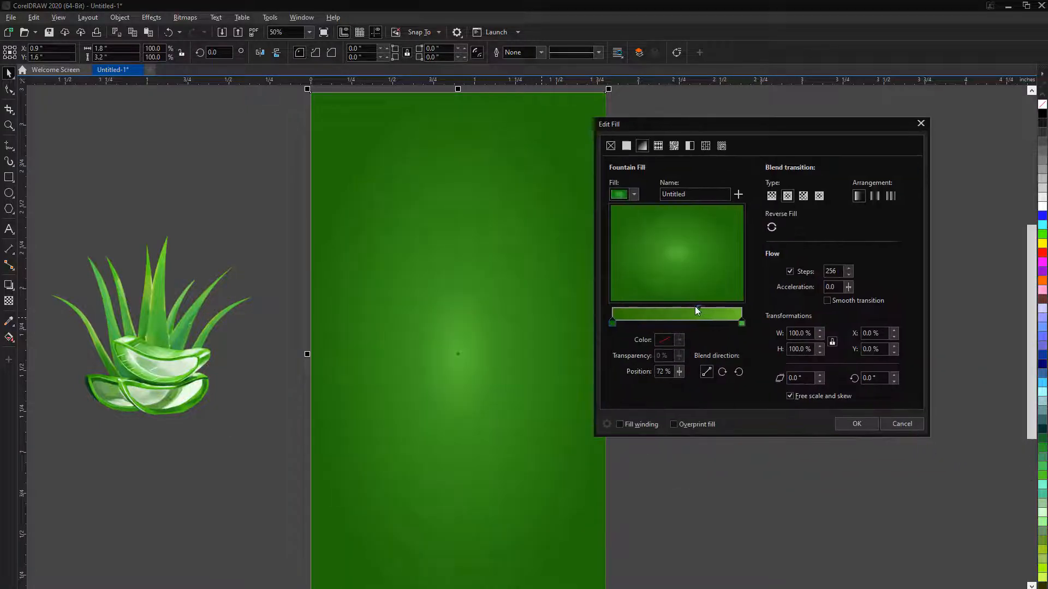
Change the background gradient to deeper, more saturated greens and apply the fill
{"action": "left_click", "coordinate": [613, 322]}
{"action": "left_click", "coordinate": [742, 324]}
{"action": "left_click", "coordinate": [678, 340]}
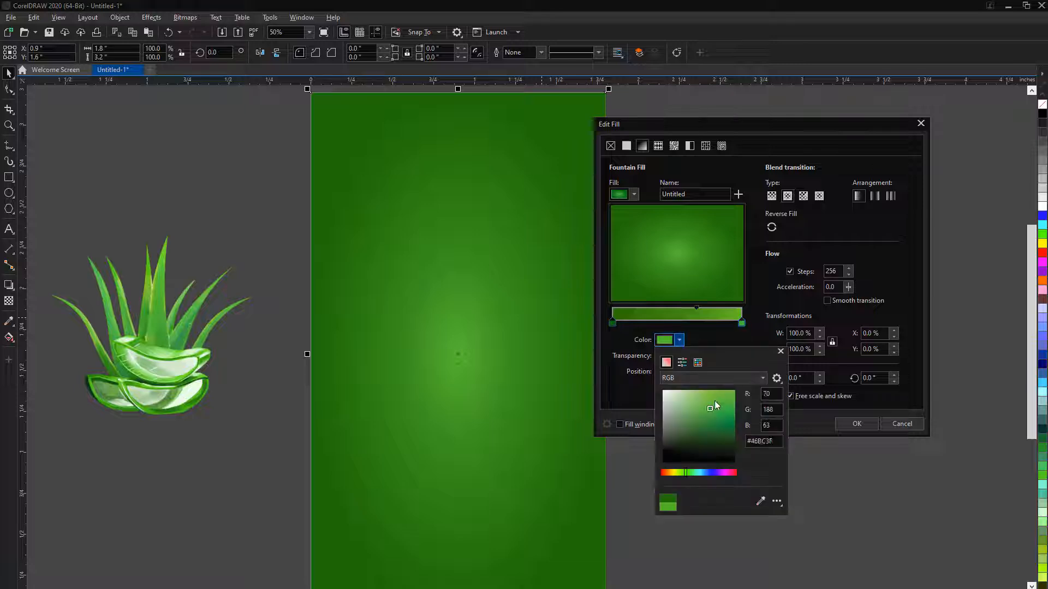
{"action": "left_click_drag", "start_coordinate": [714, 406], "coordinate": [732, 439]}
{"action": "left_click", "coordinate": [851, 326]}
{"action": "left_click", "coordinate": [612, 323]}
{"action": "left_click", "coordinate": [679, 340]}
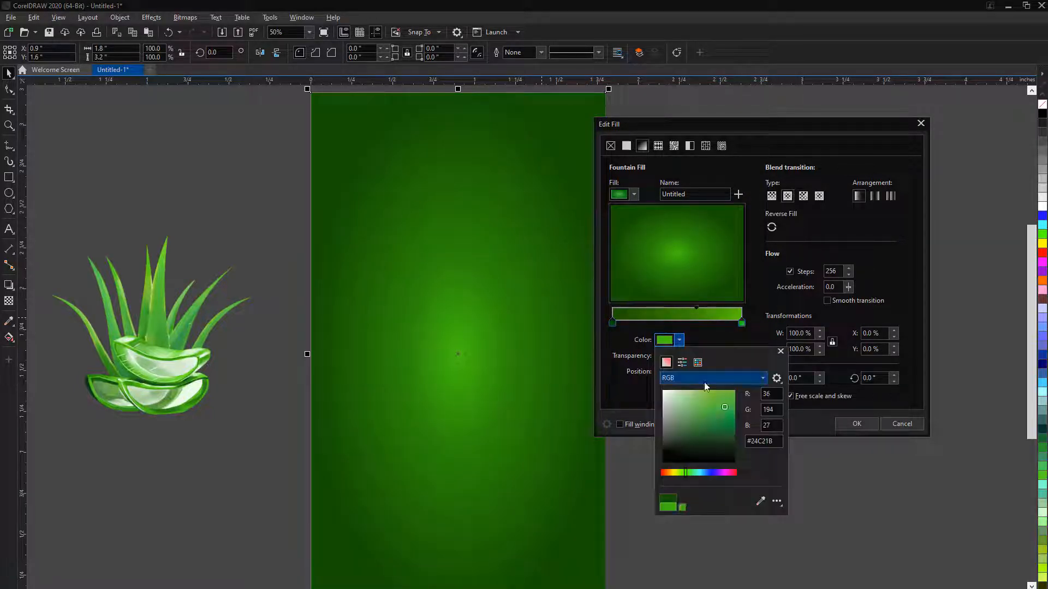
{"action": "left_click", "coordinate": [726, 416]}
{"action": "left_click", "coordinate": [857, 424]}
{"action": "scroll", "coordinate": [473, 364], "scroll_direction": "down", "scroll_amount": 1}
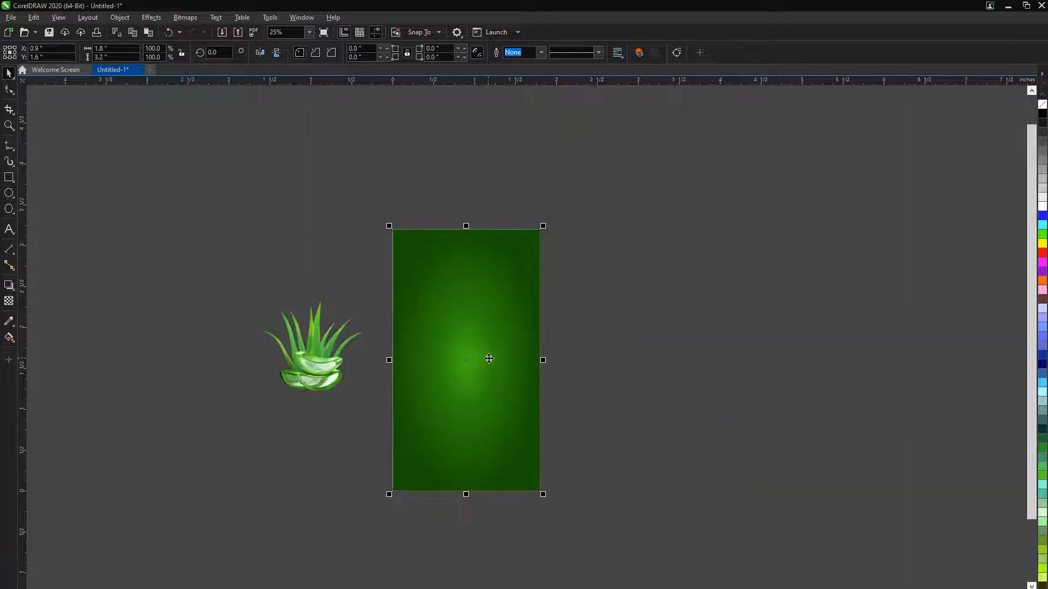
{"action": "left_click", "coordinate": [610, 356]}
{"action": "scroll", "coordinate": [474, 358], "scroll_direction": "up", "scroll_amount": 1}
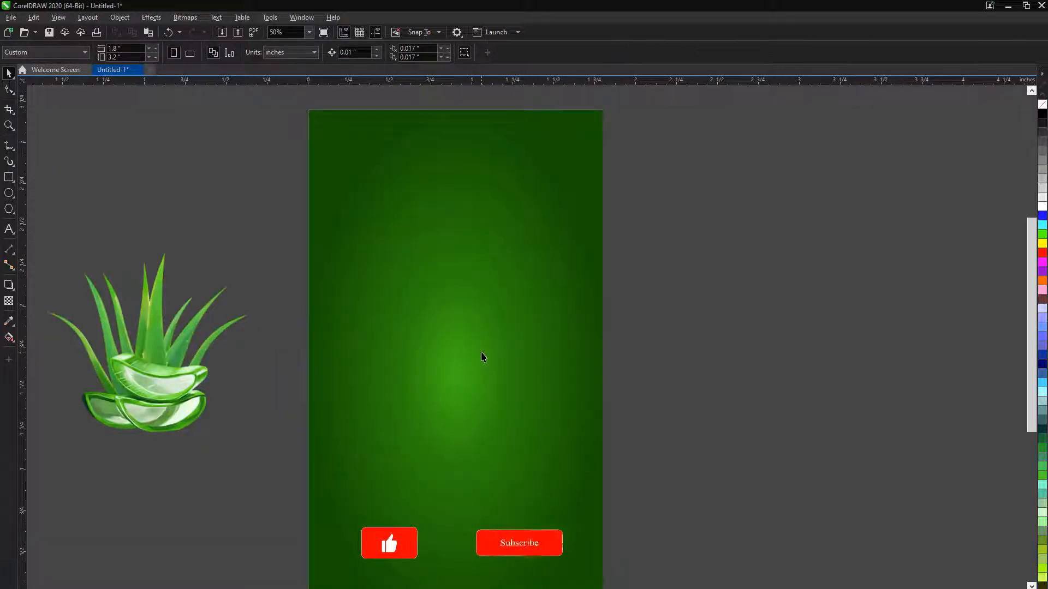
Add the text "ALOE VERA" on the green background and change it to Title Case
{"action": "key", "text": "F8"}
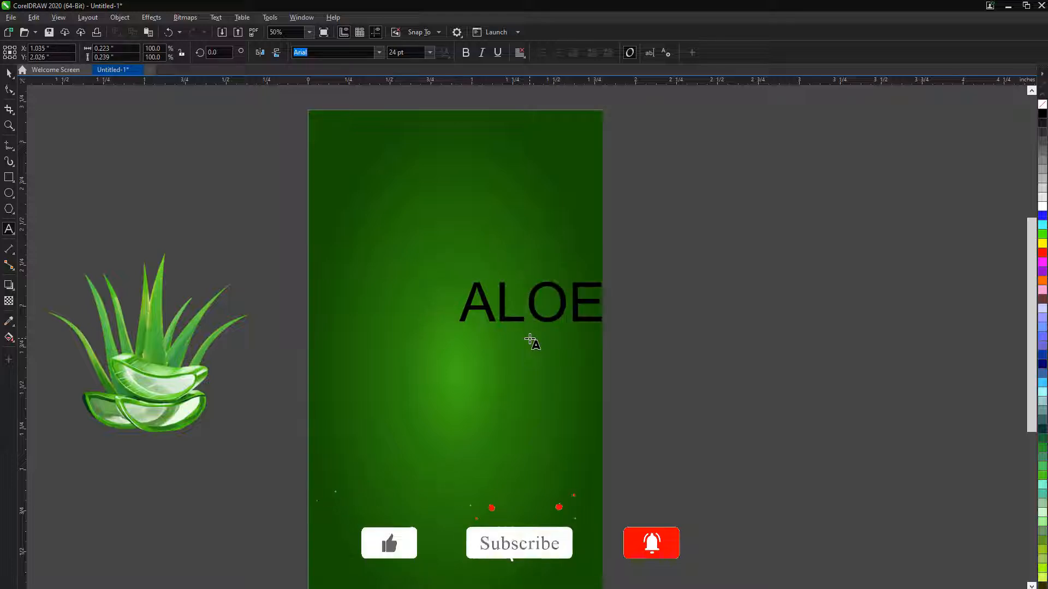
{"action": "key", "text": "ctrl+a"}
{"action": "key", "text": "shift+F3"}
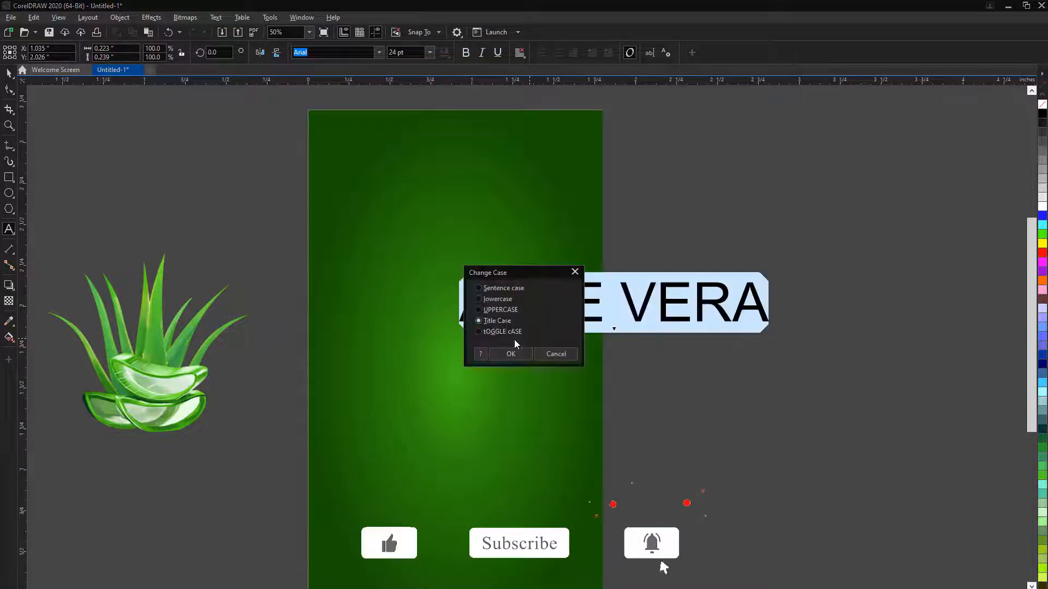
{"action": "left_click", "coordinate": [512, 353]}
Set the text in Calliga on two lines and break it apart into separate "Aloe" and "Vera" objects
{"action": "left_click", "coordinate": [379, 52]}
{"action": "left_click", "coordinate": [360, 116]}
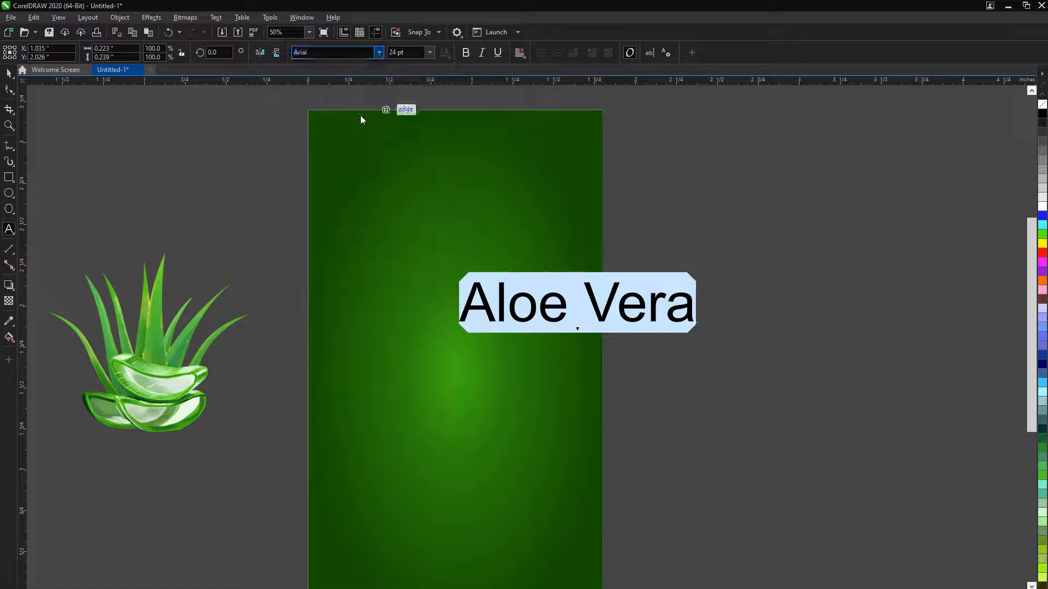
{"action": "left_click", "coordinate": [10, 73]}
{"action": "key", "text": "ctrl+a"}
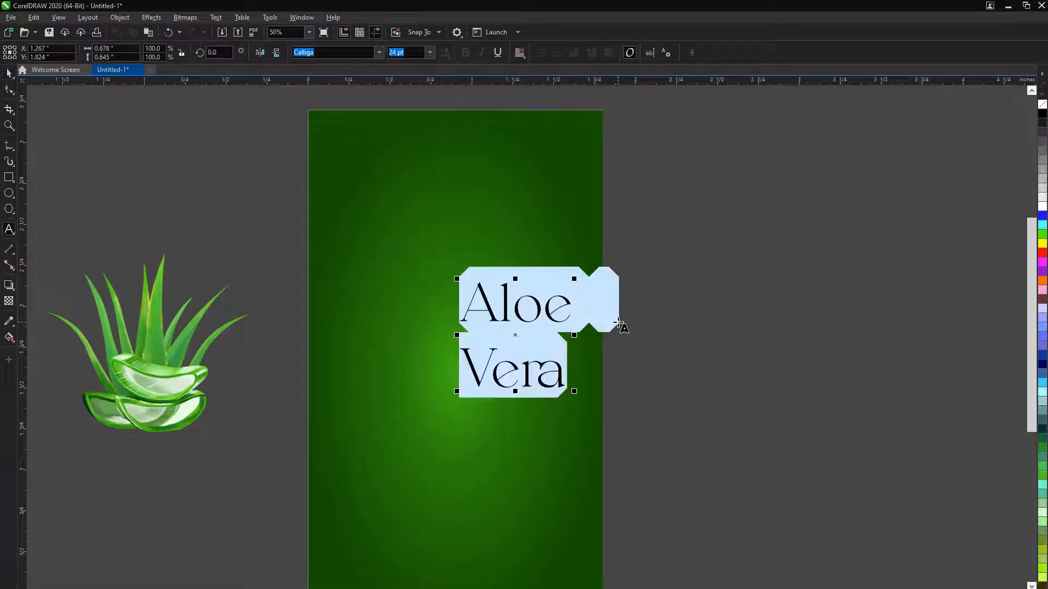
{"action": "key", "text": "ctrl+k"}
Centre the enlarged words "Aloe" and "Vera" on the page, with "Vera" stacked directly below "Aloe"
{"action": "left_click", "coordinate": [10, 74]}
{"action": "key", "text": "c"}
{"action": "key", "text": "e"}
{"action": "key", "text": "p"}
{"action": "key", "text": "Escape"}
{"action": "left_click_drag", "start_coordinate": [508, 381], "coordinate": [510, 324]}
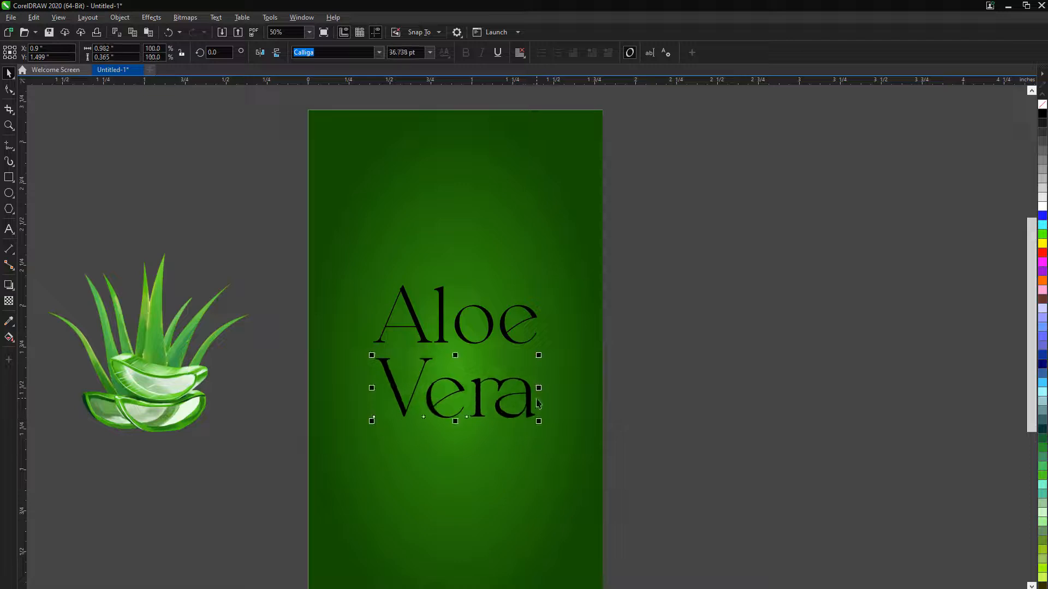
Give both words a fountain fill with dark gold #A19208 as its starting colour
{"action": "left_click_drag", "start_coordinate": [652, 274], "coordinate": [309, 453]}
{"action": "key", "text": "F11"}
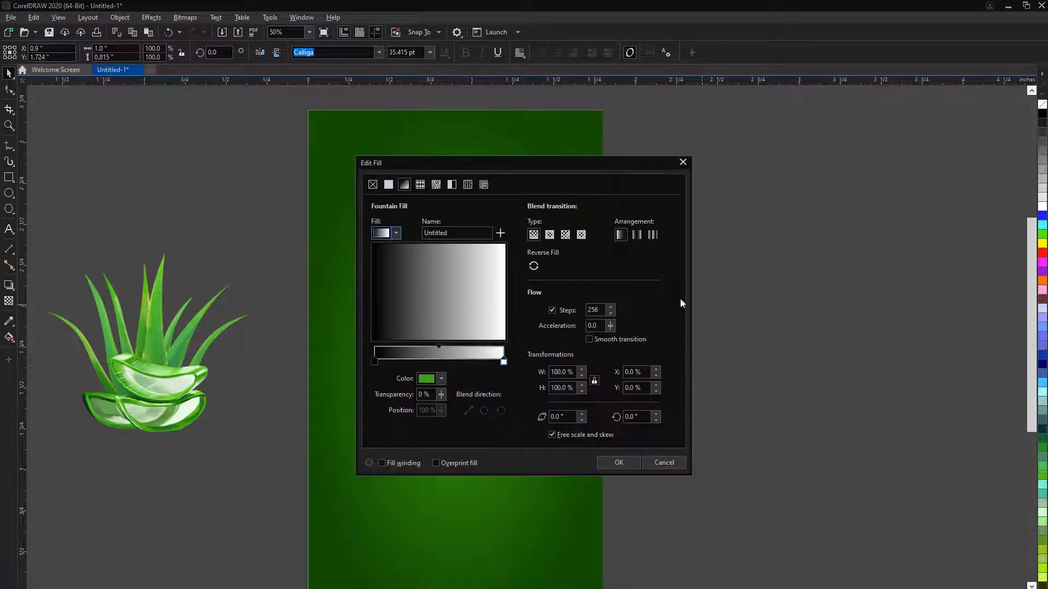
{"action": "left_click_drag", "start_coordinate": [516, 161], "coordinate": [742, 160]}
{"action": "left_click", "coordinate": [667, 378]}
{"action": "left_click", "coordinate": [662, 510]}
{"action": "left_click", "coordinate": [719, 454]}
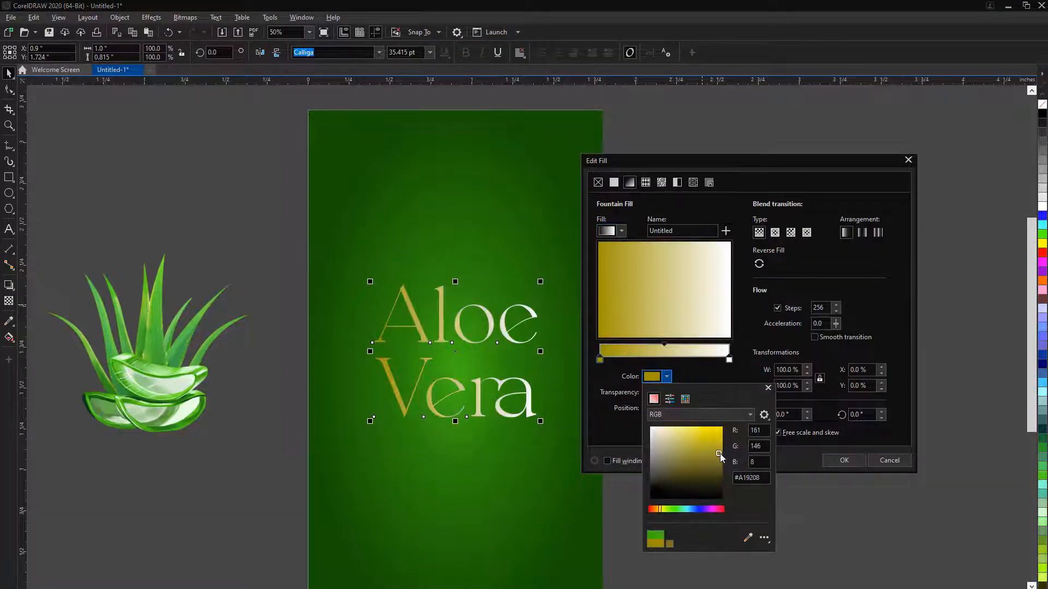
{"action": "left_click", "coordinate": [744, 375]}
Set the text gradient's end colour to bright orange with a linear transition and apply the fill
{"action": "left_click", "coordinate": [729, 360]}
{"action": "left_click", "coordinate": [667, 378]}
{"action": "left_click", "coordinate": [720, 453]}
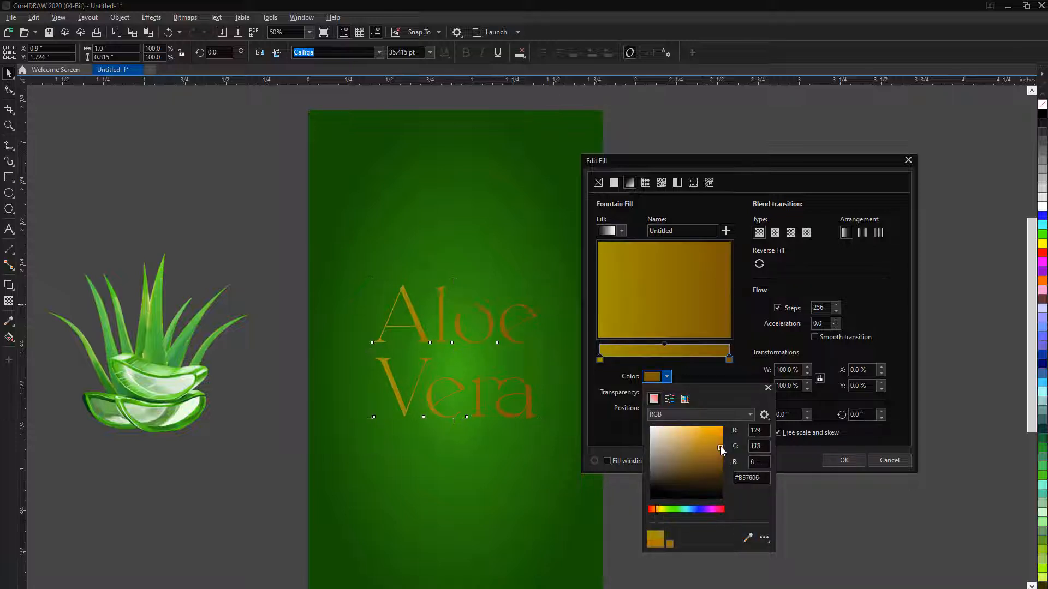
{"action": "left_click", "coordinate": [720, 445]}
{"action": "left_click", "coordinate": [719, 457]}
{"action": "left_click", "coordinate": [775, 233]}
{"action": "left_click", "coordinate": [758, 233]}
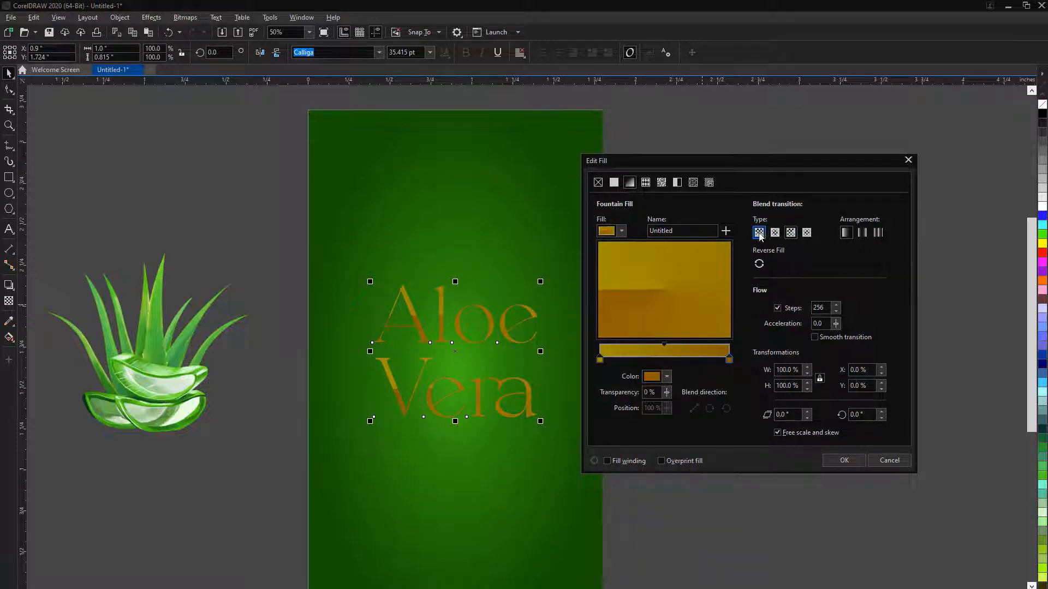
{"action": "left_click", "coordinate": [666, 376]}
{"action": "left_click", "coordinate": [714, 432]}
{"action": "left_click", "coordinate": [843, 460]}
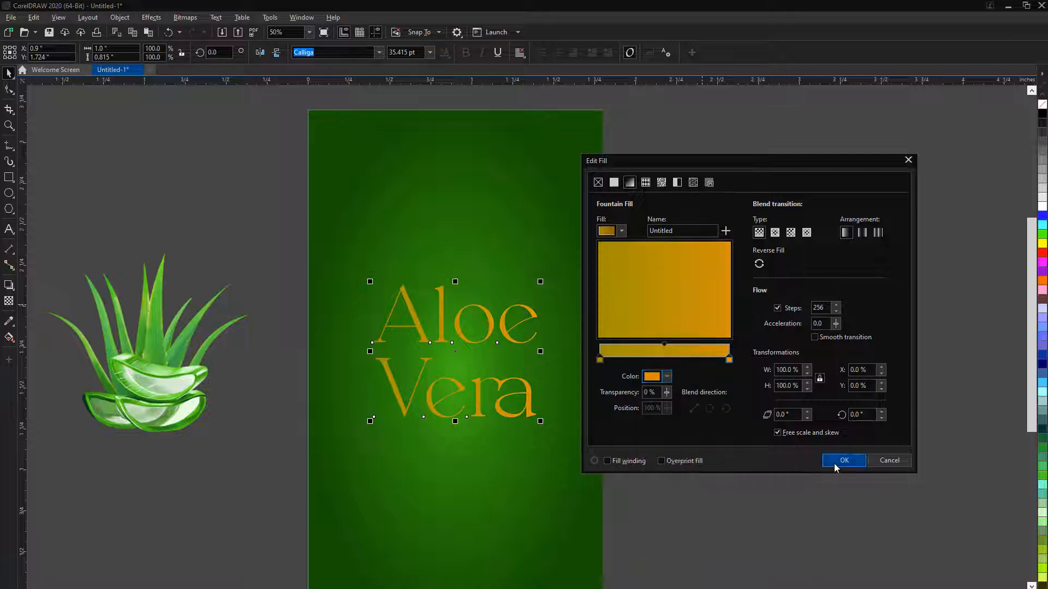
{"action": "left_click", "coordinate": [844, 460]}
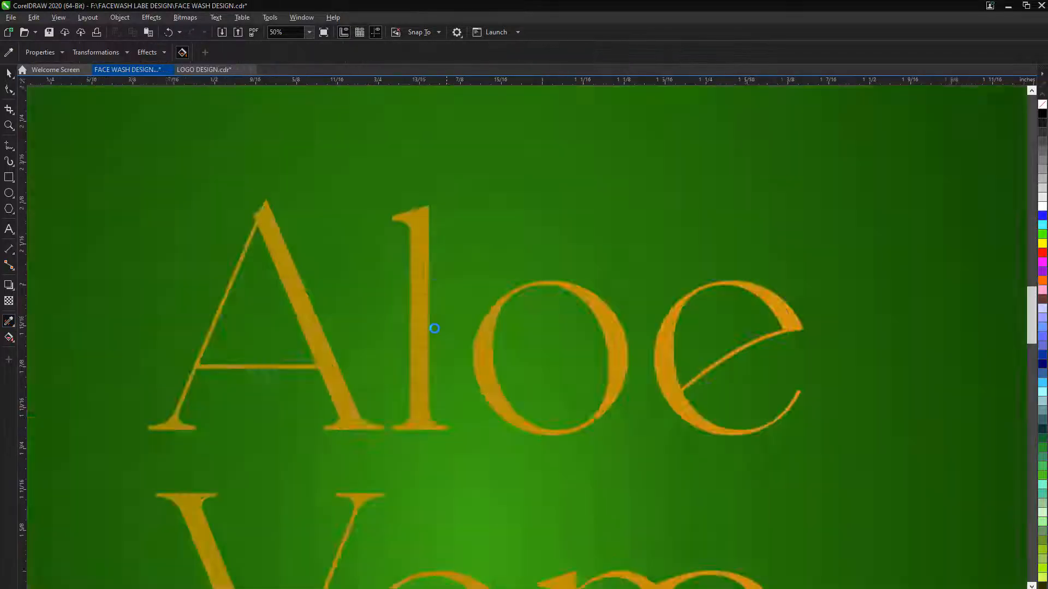
Copy the gold sample rectangle's gradient onto "Aloe" and "Vera", and move the sample farther from the page
{"action": "left_click", "coordinate": [434, 328]}
{"action": "scroll", "coordinate": [442, 319], "scroll_direction": "down", "scroll_amount": 2}
{"action": "scroll", "coordinate": [468, 406], "scroll_direction": "up", "scroll_amount": 2}
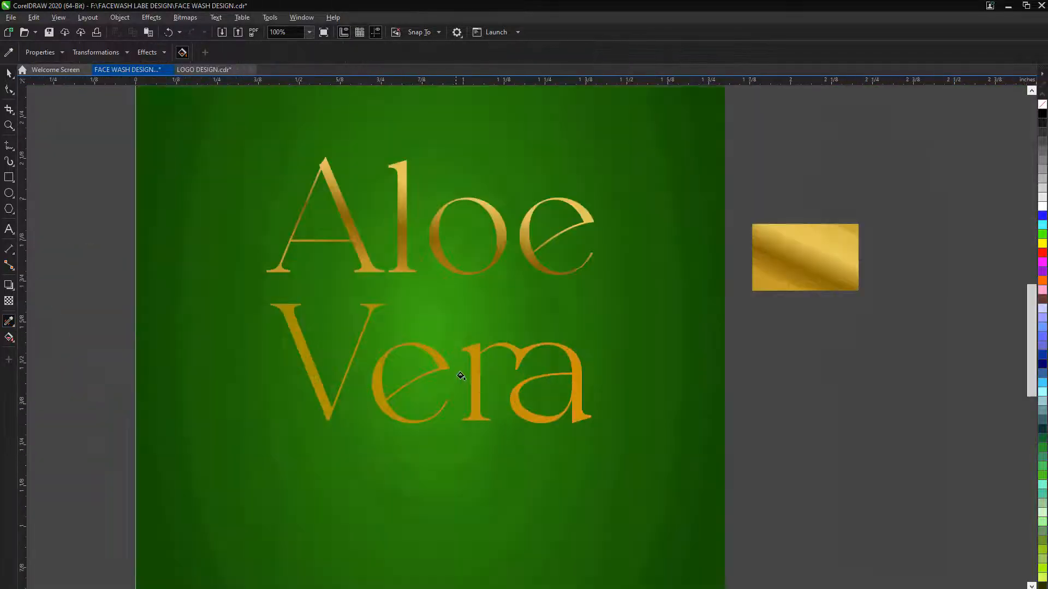
{"action": "left_click", "coordinate": [464, 405]}
{"action": "scroll", "coordinate": [469, 406], "scroll_direction": "down", "scroll_amount": 2}
{"action": "key", "text": "space"}
{"action": "left_click_drag", "start_coordinate": [662, 334], "coordinate": [763, 323]}
Align the left edge of "Vera" with the left edge of "Aloe"
{"action": "left_click", "coordinate": [471, 388]}
{"action": "scroll", "coordinate": [470, 389], "scroll_direction": "up", "scroll_amount": 2}
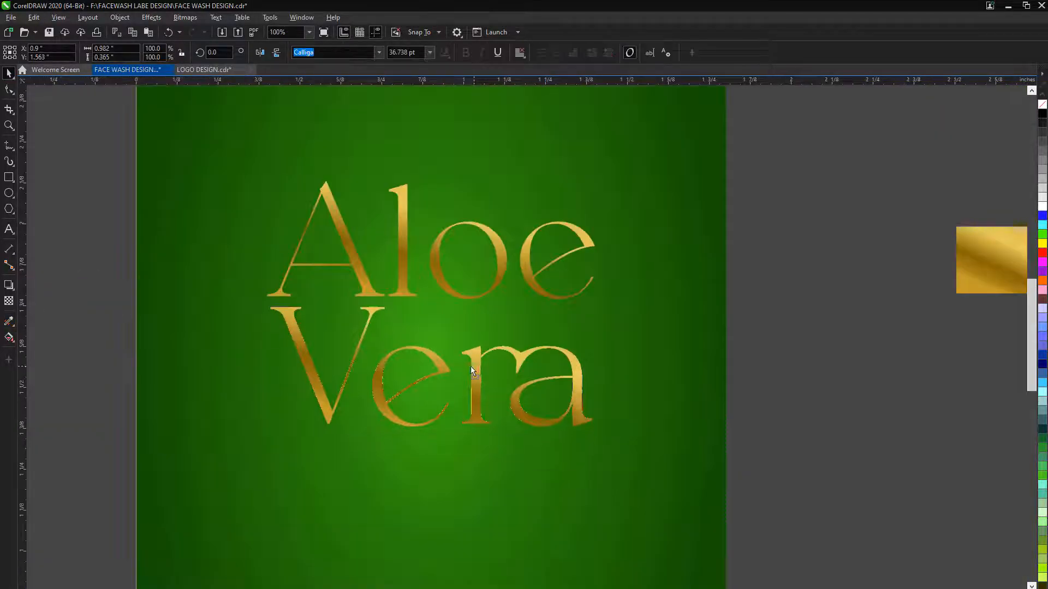
{"action": "key", "text": "r"}
{"action": "key", "text": "l"}
{"action": "left_click", "coordinate": [729, 375]}
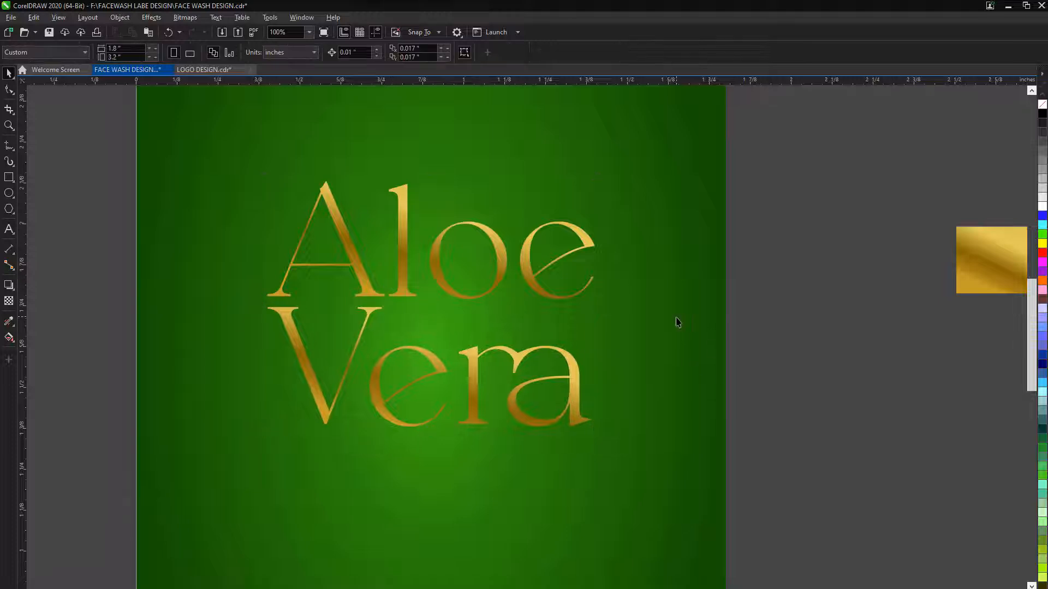
Change the font of the lettering to Cinzel Decorative
{"action": "scroll", "coordinate": [418, 409], "scroll_direction": "down", "scroll_amount": 1}
{"action": "left_click", "coordinate": [497, 407]}
{"action": "left_click", "coordinate": [378, 52]}
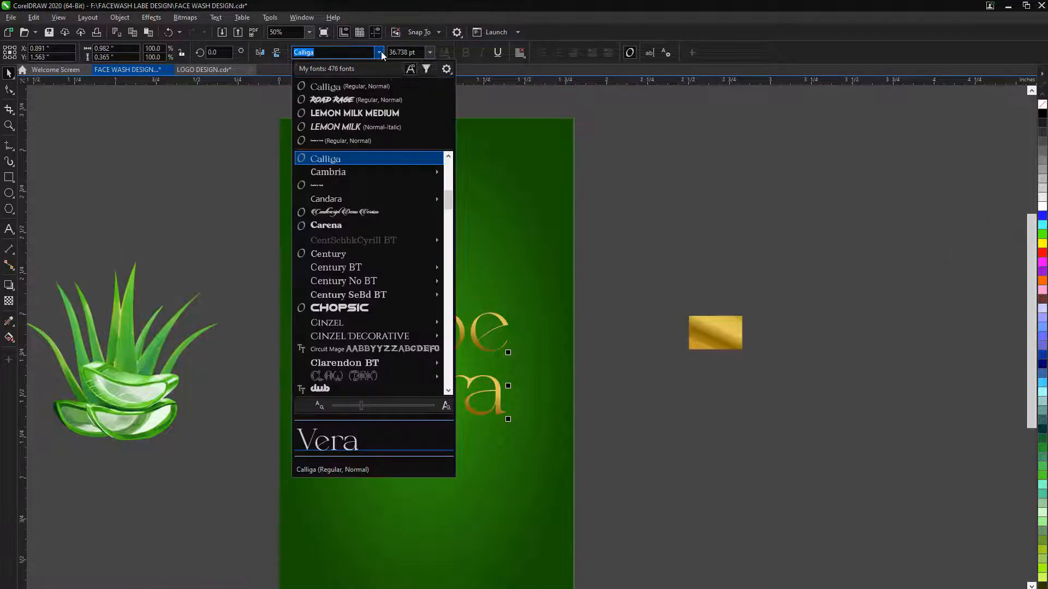
{"action": "mouse_move", "coordinate": [318, 367]}
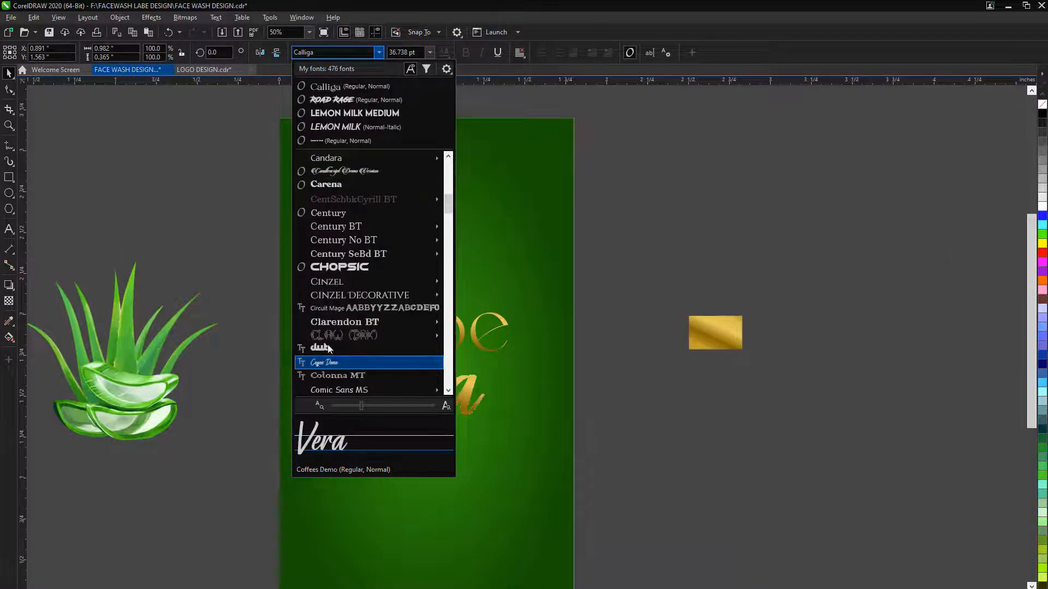
{"action": "left_click", "coordinate": [349, 336]}
{"action": "scroll", "coordinate": [501, 308], "scroll_direction": "up", "scroll_amount": 2}
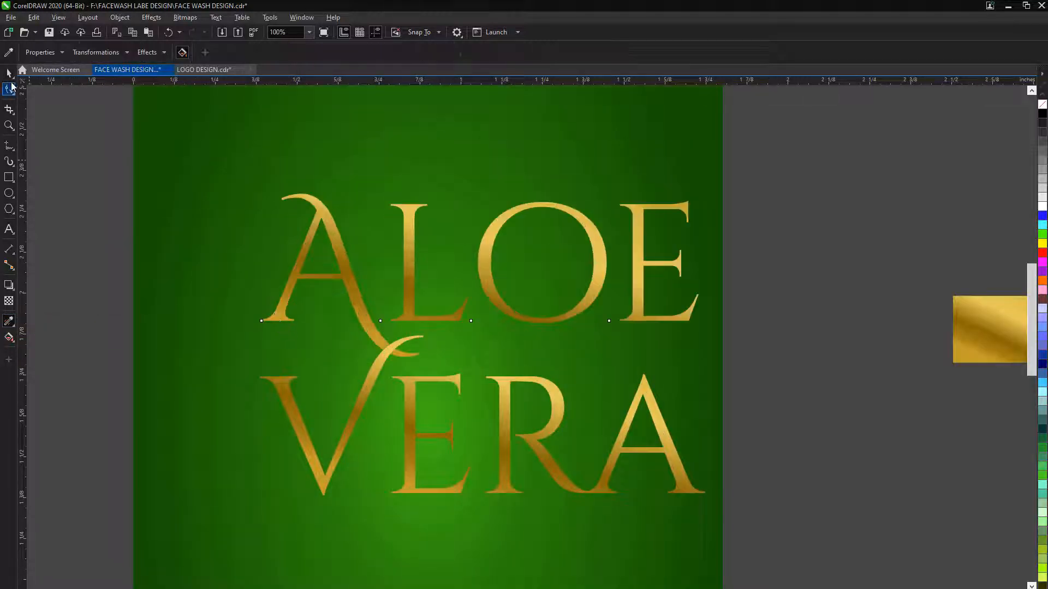
Scale "Vera" down to about 24.92 pt and tuck it beneath the right part of "Aloe" so their swashes meet
{"action": "scroll", "coordinate": [522, 345], "scroll_direction": "down", "scroll_amount": 2}
{"action": "left_click", "coordinate": [522, 346]}
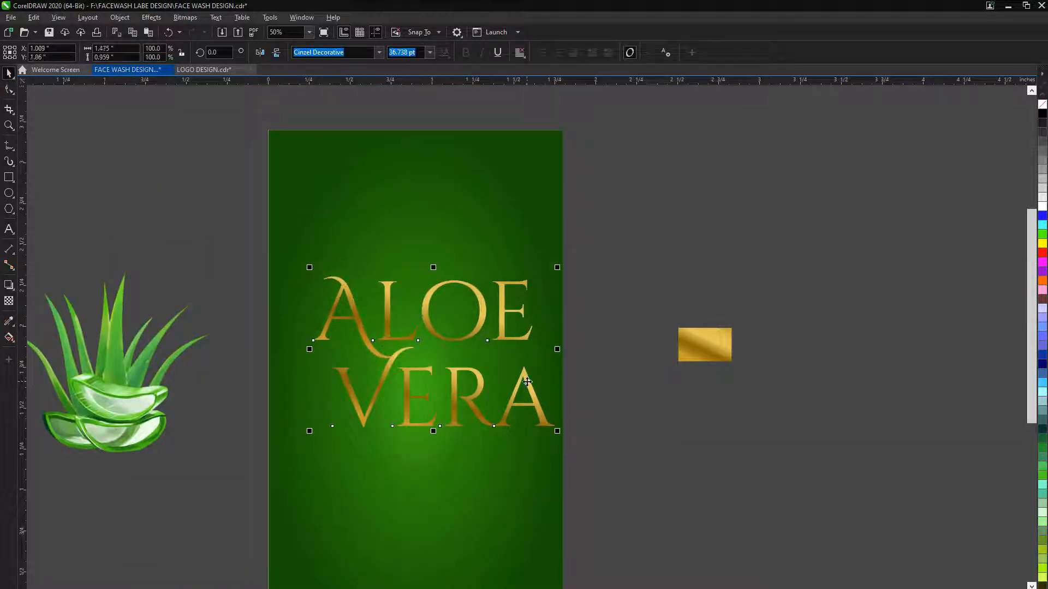
{"action": "key", "text": "c"}
{"action": "key", "text": "Escape"}
{"action": "left_click", "coordinate": [549, 421]}
{"action": "left_click_drag", "start_coordinate": [557, 431], "coordinate": [541, 389]}
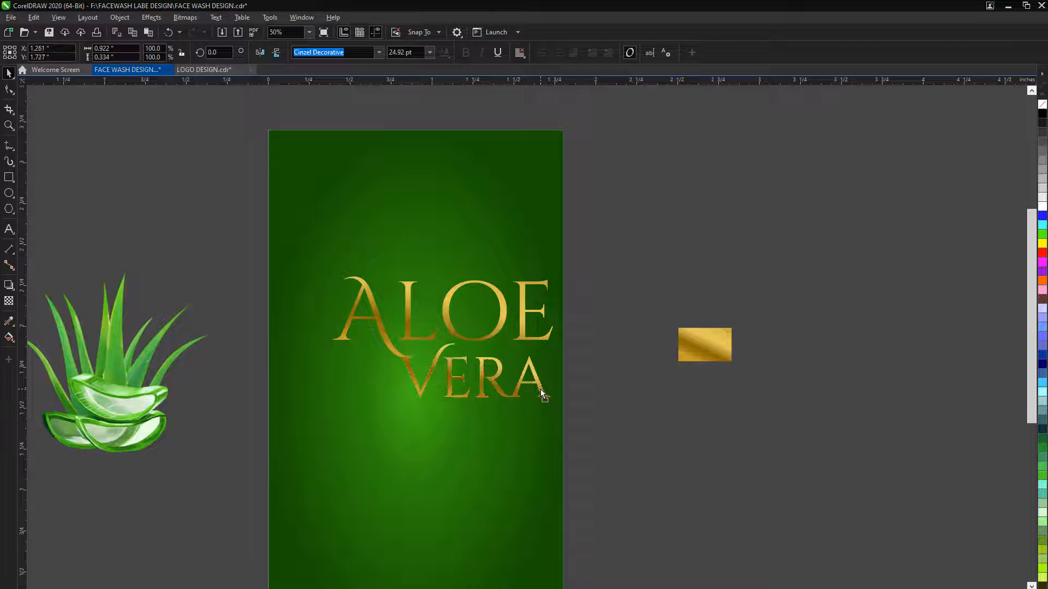
{"action": "scroll", "coordinate": [410, 361], "scroll_direction": "up", "scroll_amount": 5}
{"action": "scroll", "coordinate": [432, 443], "scroll_direction": "down", "scroll_amount": 3}
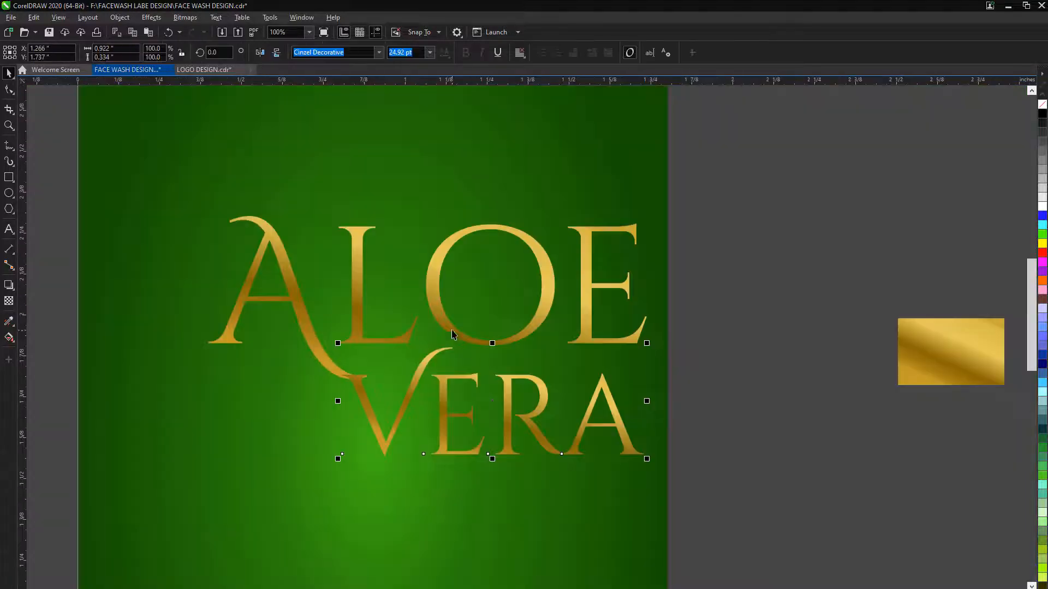
Convert both words to curves and centre the lettering horizontally on the page
{"action": "key", "text": "ctrl+q"}
{"action": "key", "text": "c"}
{"action": "key", "text": "Escape"}
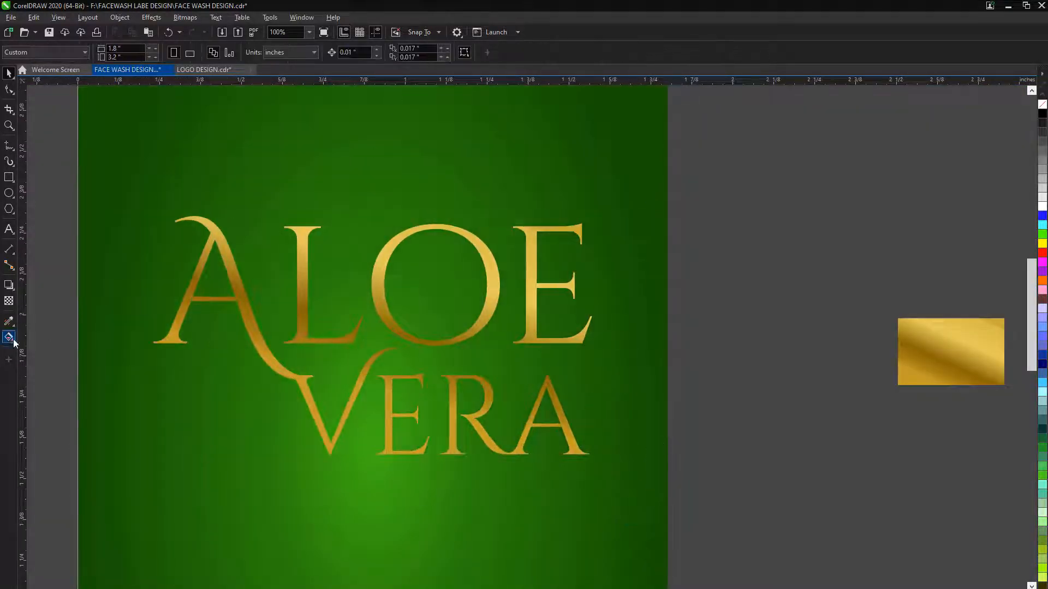
Copy the gold sample rectangle's gradient onto the converted lettering
{"action": "left_click", "coordinate": [9, 321]}
{"action": "left_click", "coordinate": [950, 352]}
{"action": "left_click", "coordinate": [489, 298]}
{"action": "key", "text": "space"}
{"action": "scroll", "coordinate": [480, 399], "scroll_direction": "down", "scroll_amount": 2}
{"action": "scroll", "coordinate": [487, 409], "scroll_direction": "up", "scroll_amount": 1}
Try shifting the small "Vera" lettering leftwards beneath "Aloe"
{"action": "left_click", "coordinate": [463, 358]}
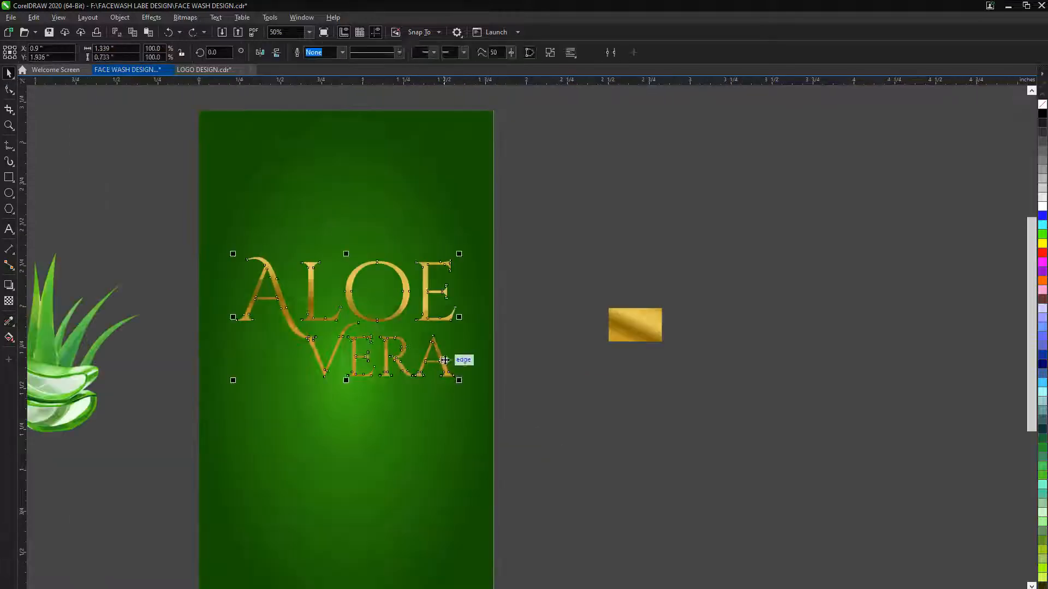
{"action": "key", "text": "Left"}
{"action": "key", "text": "Left"}
{"action": "key", "text": "Left"}
{"action": "key", "text": "Left"}
{"action": "key", "text": "Left"}
{"action": "key", "text": "Left"}
{"action": "key", "text": "Left"}
{"action": "key", "text": "Left"}
{"action": "key", "text": "Escape"}
{"action": "left_click_drag", "start_coordinate": [458, 371], "coordinate": [434, 373]}
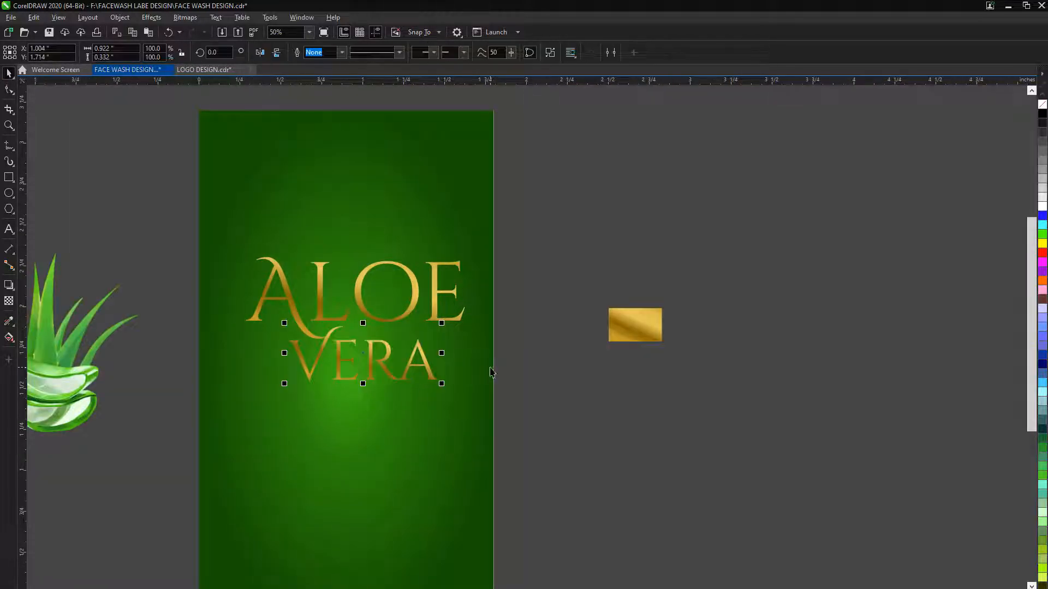
Undo the repositioning, curve conversion and resizing of the lettering
{"action": "key", "text": "ctrl+z"}
{"action": "key", "text": "ctrl+z"}
{"action": "left_click", "coordinate": [379, 52]}
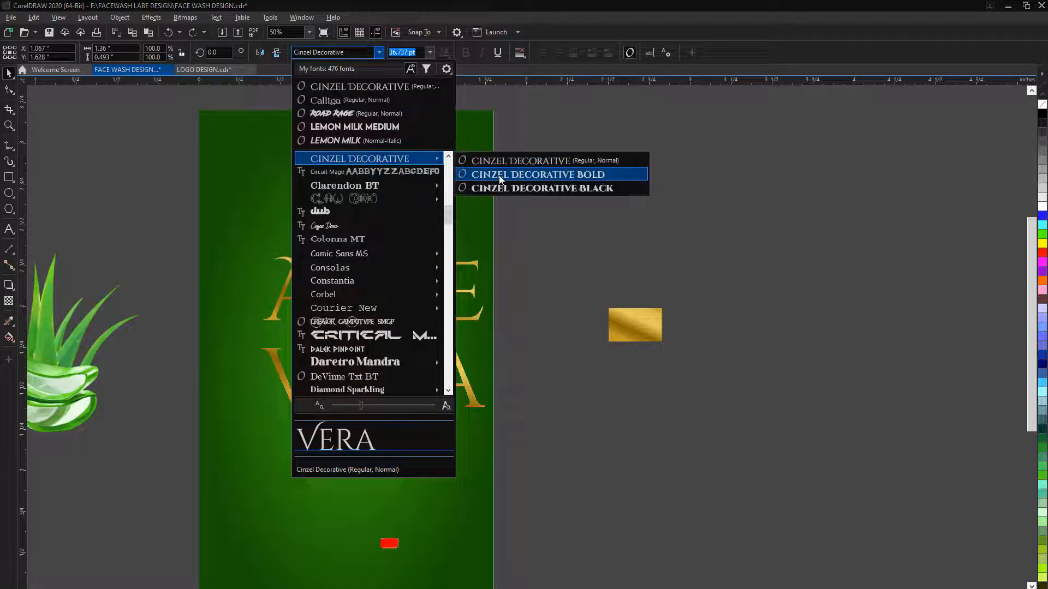
{"action": "mouse_move", "coordinate": [374, 187]}
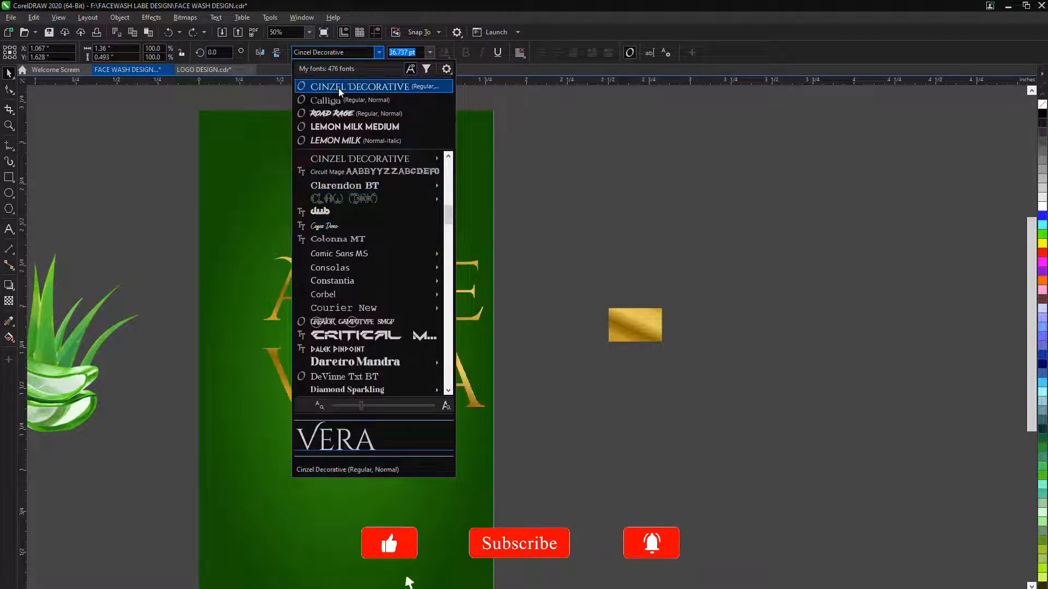
{"action": "left_click", "coordinate": [487, 379]}
Shrink the word "Vera" to about 0.77 × 0.28 in and tuck it beneath the last letters of "Aloe"
{"action": "scroll", "coordinate": [511, 444], "scroll_direction": "down", "scroll_amount": 1}
{"action": "scroll", "coordinate": [450, 395], "scroll_direction": "up", "scroll_amount": 2}
{"action": "left_click_drag", "start_coordinate": [449, 410], "coordinate": [467, 410]}
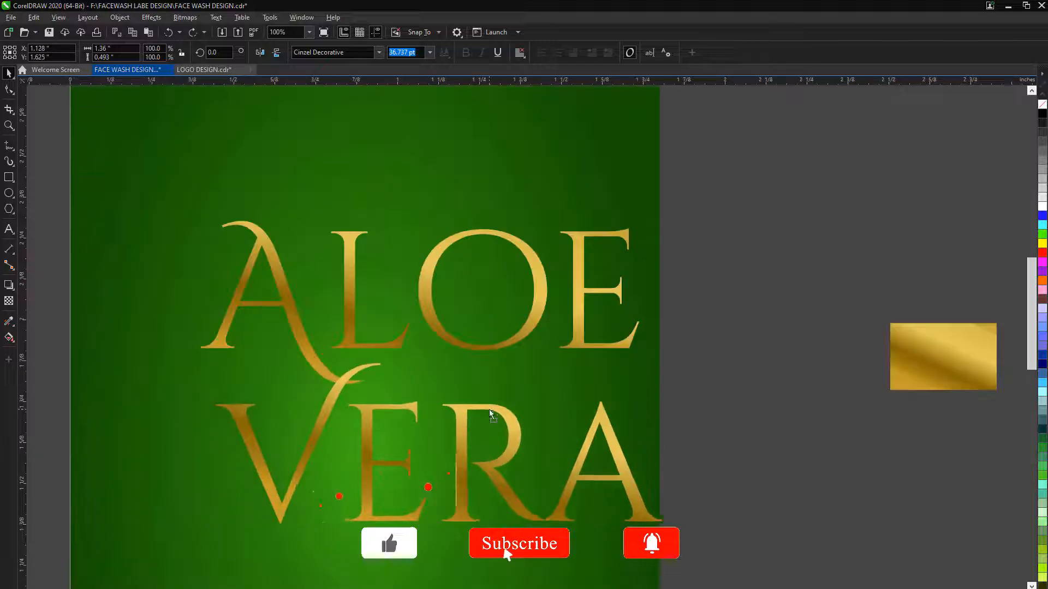
{"action": "left_click_drag", "start_coordinate": [667, 530], "coordinate": [552, 489]}
{"action": "left_click_drag", "start_coordinate": [466, 354], "coordinate": [426, 397]}
{"action": "scroll", "coordinate": [438, 372], "scroll_direction": "down", "scroll_amount": 2}
{"action": "left_click", "coordinate": [328, 417]}
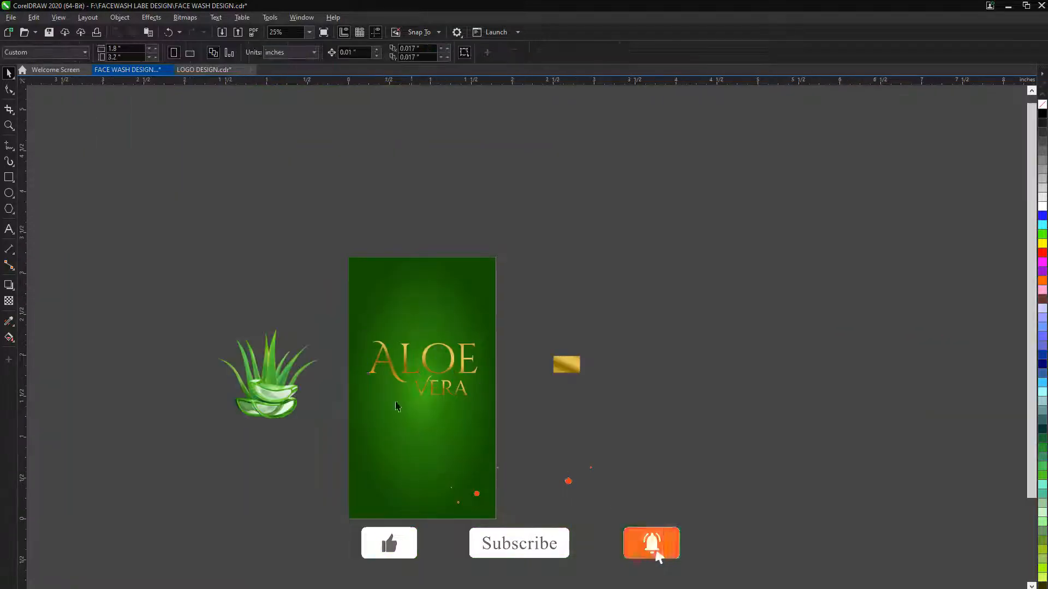
Darken the bright centre colour of the background rectangle's radial green gradient
{"action": "scroll", "coordinate": [420, 402], "scroll_direction": "up", "scroll_amount": 1}
{"action": "left_click", "coordinate": [442, 385]}
{"action": "left_click", "coordinate": [491, 423]}
{"action": "key", "text": "F11"}
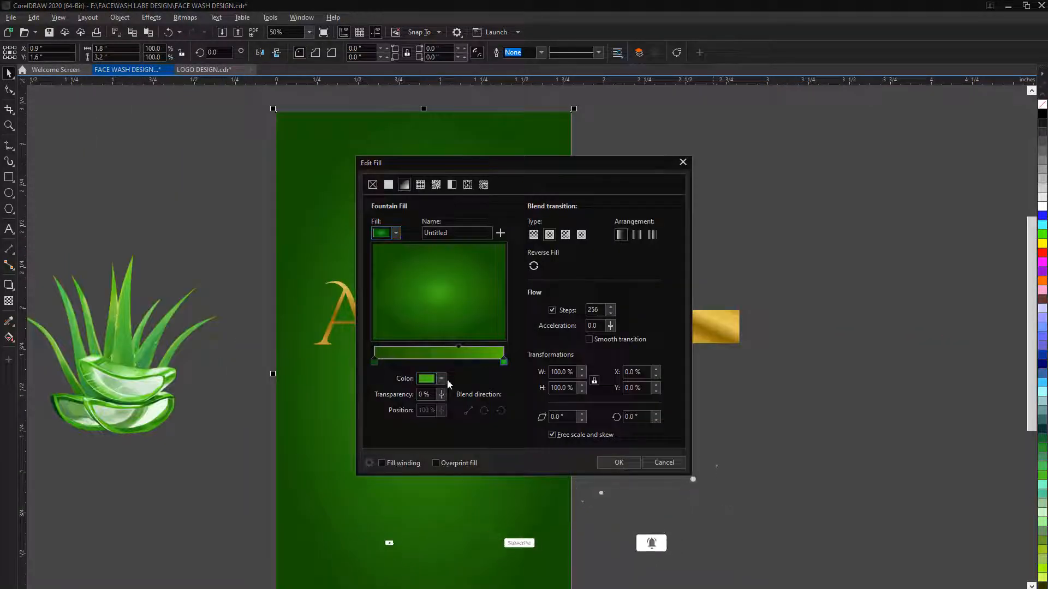
{"action": "left_click", "coordinate": [442, 379]}
{"action": "left_click", "coordinate": [487, 471]}
{"action": "left_click", "coordinate": [636, 467]}
{"action": "left_click", "coordinate": [622, 437]}
{"action": "scroll", "coordinate": [560, 357], "scroll_direction": "down", "scroll_amount": 1}
{"action": "scroll", "coordinate": [496, 362], "scroll_direction": "up", "scroll_amount": 1}
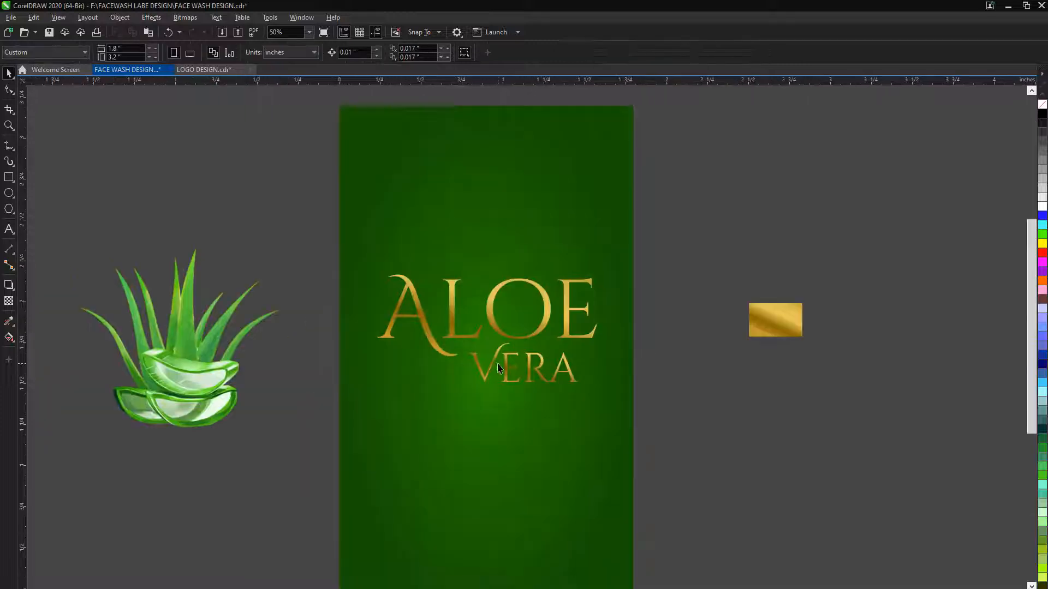
Rework the gold gradient on the word "Vera" by repositioning it across the letters
{"action": "left_click", "coordinate": [495, 360]}
{"action": "scroll", "coordinate": [610, 393], "scroll_direction": "up", "scroll_amount": 1}
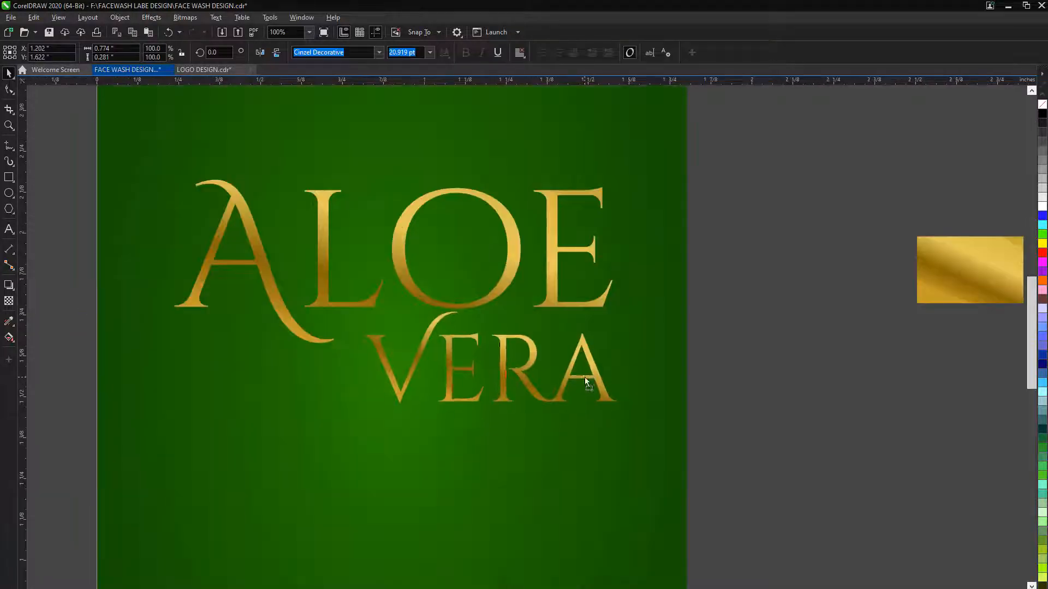
{"action": "key", "text": "F11"}
{"action": "left_click_drag", "start_coordinate": [731, 301], "coordinate": [681, 268]}
{"action": "left_click", "coordinate": [866, 433]}
Change the gold gradient on "Aloe" to an elliptical fill offset to X -3% and Y 1%
{"action": "left_click", "coordinate": [550, 279]}
{"action": "key", "text": "F11"}
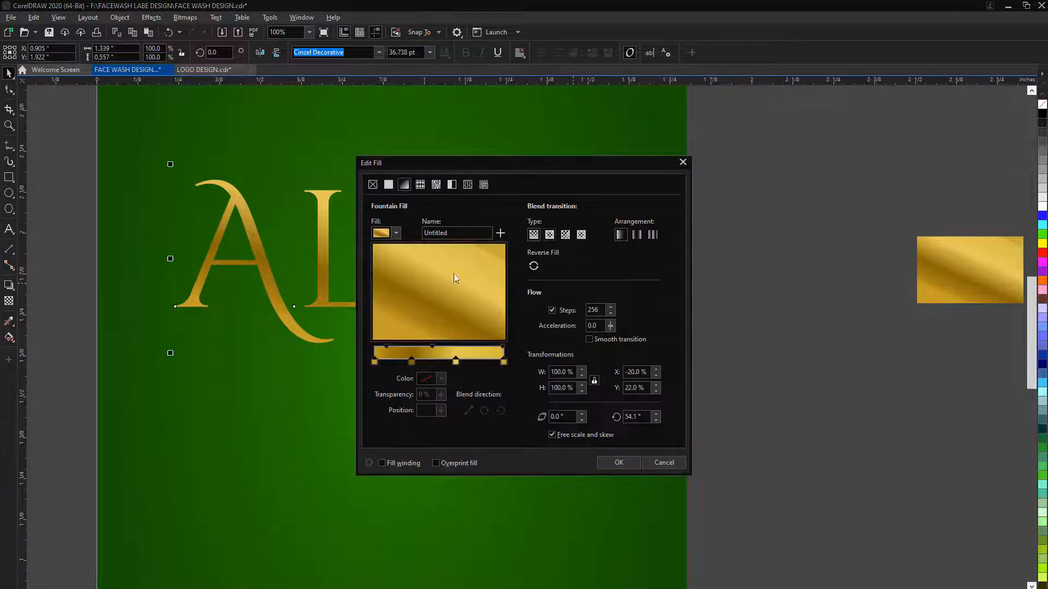
{"action": "left_click", "coordinate": [551, 234]}
{"action": "left_click_drag", "start_coordinate": [526, 164], "coordinate": [835, 168]}
{"action": "mouse_move", "coordinate": [737, 276]}
{"action": "left_mouse_down"}
{"action": "mouse_move", "coordinate": [746, 297]}
{"action": "mouse_move", "coordinate": [731, 289]}
{"action": "mouse_move", "coordinate": [745, 290]}
{"action": "left_mouse_up"}
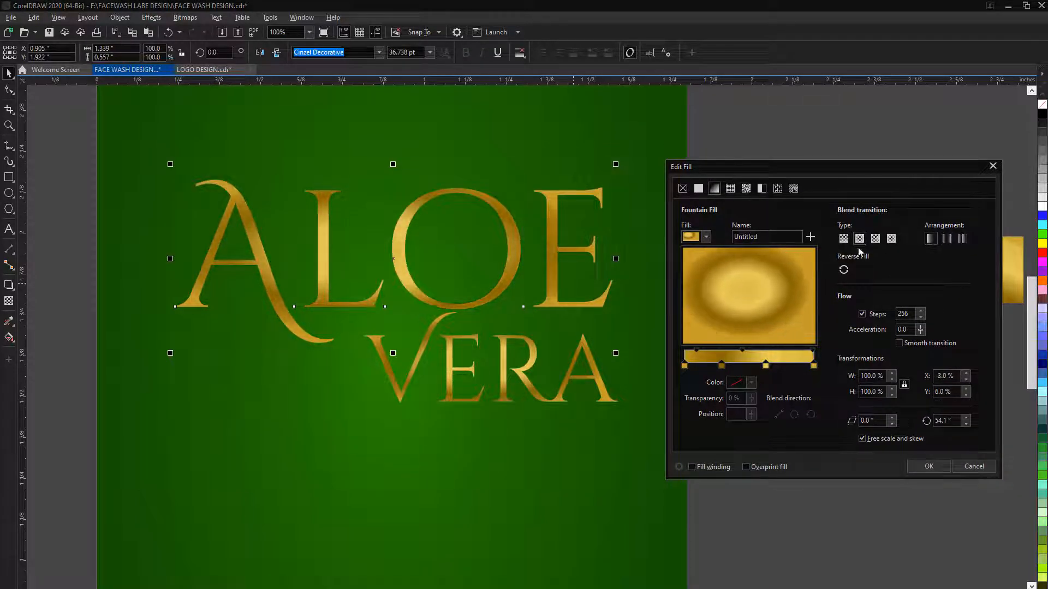
{"action": "left_click", "coordinate": [876, 239]}
{"action": "left_click", "coordinate": [843, 239]}
{"action": "left_click", "coordinate": [856, 241]}
{"action": "left_click", "coordinate": [744, 295]}
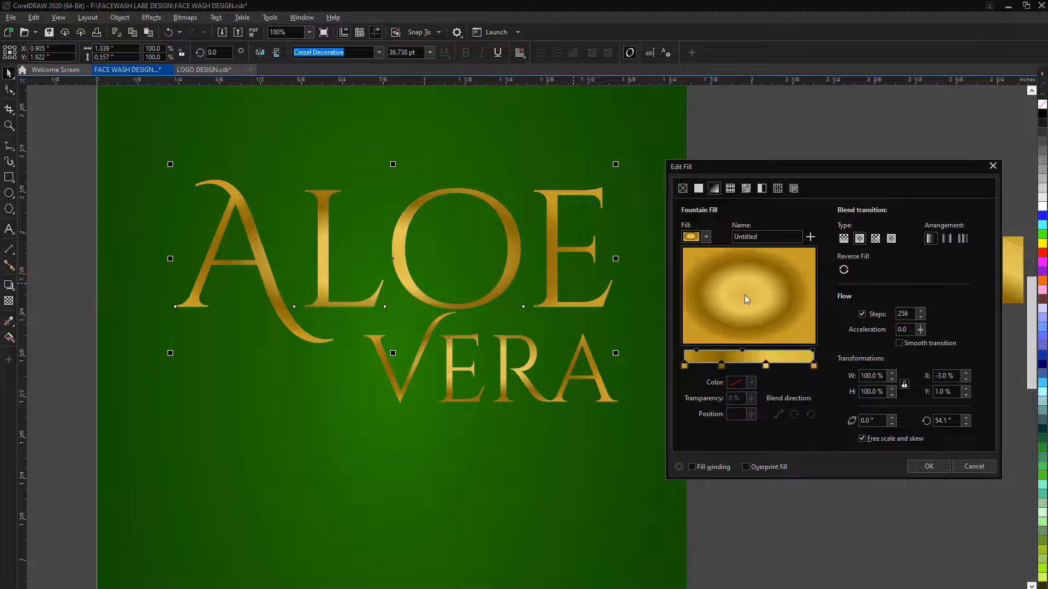
{"action": "left_click", "coordinate": [928, 466]}
Scale "Aloe" and "Vera" together to about 0.98 × 0.52 in and group them
{"action": "scroll", "coordinate": [450, 353], "scroll_direction": "down", "scroll_amount": 2}
{"action": "scroll", "coordinate": [409, 326], "scroll_direction": "up", "scroll_amount": 1}
{"action": "left_click", "coordinate": [522, 399], "text": "shift"}
{"action": "left_click_drag", "start_coordinate": [576, 407], "coordinate": [545, 391]}
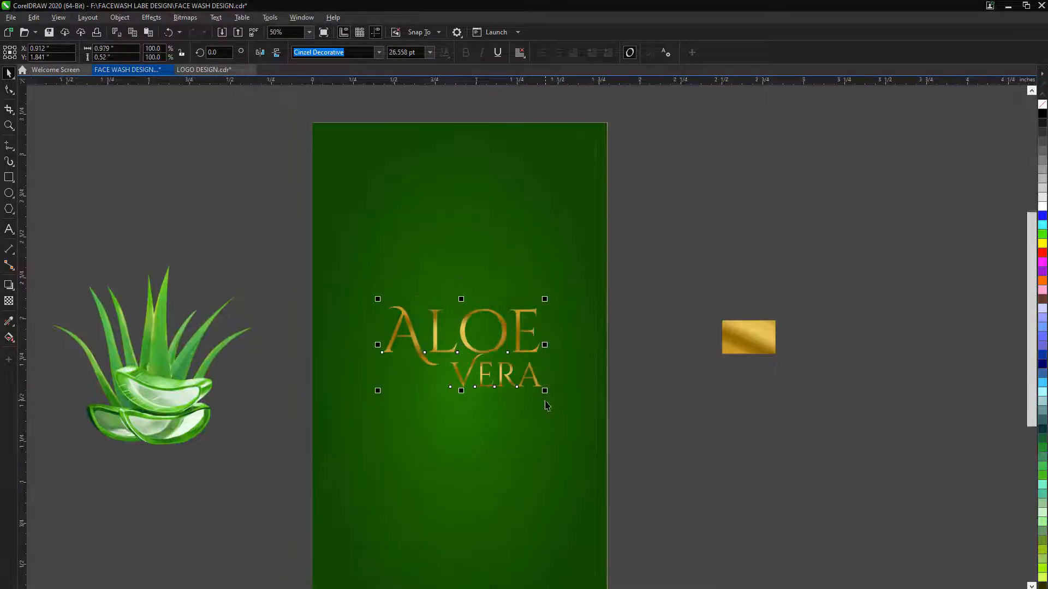
{"action": "key", "text": "ctrl+g"}
Centre the grouped lettering horizontally and vertically on the green background rectangle
{"action": "left_click", "coordinate": [594, 432], "text": "shift"}
{"action": "key", "text": "c"}
{"action": "key", "text": "e"}
Place the aloe plant picture on the label beneath the lettering and scale it to about 1.67 × 1.22 in
{"action": "scroll", "coordinate": [553, 328], "scroll_direction": "down", "scroll_amount": 1}
{"action": "left_click_drag", "start_coordinate": [368, 365], "coordinate": [522, 445]}
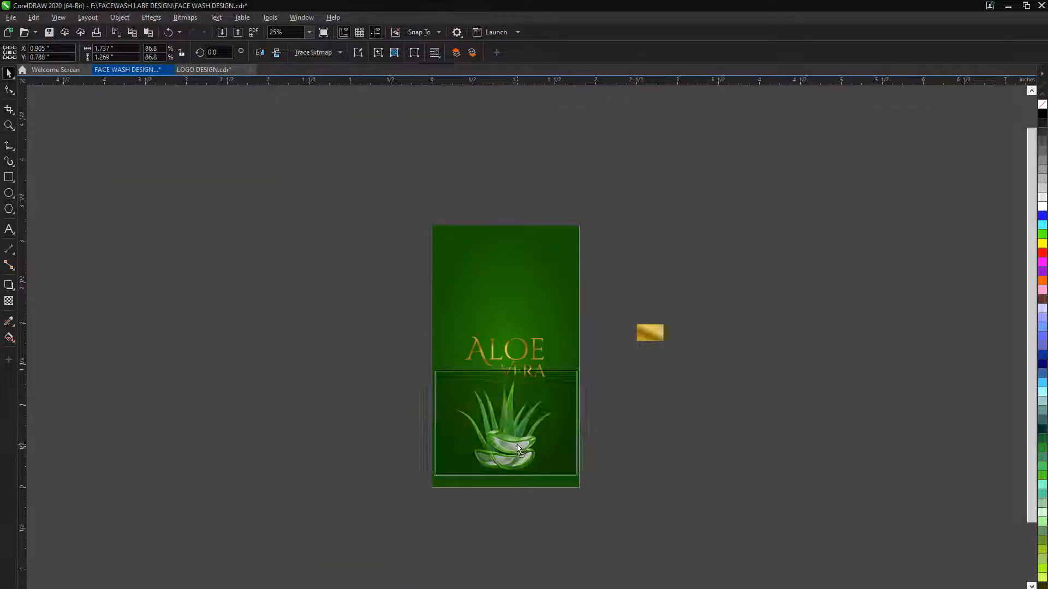
{"action": "left_click_drag", "start_coordinate": [580, 479], "coordinate": [594, 495]}
{"action": "mouse_move", "coordinate": [524, 468]}
{"action": "left_mouse_down"}
{"action": "mouse_move", "coordinate": [524, 320]}
{"action": "mouse_move", "coordinate": [512, 469]}
{"action": "left_mouse_up"}
{"action": "key", "text": "p"}
{"action": "left_click_drag", "start_coordinate": [524, 402], "coordinate": [524, 486]}
{"action": "left_click_drag", "start_coordinate": [593, 506], "coordinate": [576, 495]}
{"action": "left_click", "coordinate": [595, 481]}
{"action": "scroll", "coordinate": [522, 436], "scroll_direction": "up", "scroll_amount": 1}
{"action": "left_click_drag", "start_coordinate": [502, 458], "coordinate": [507, 426]}
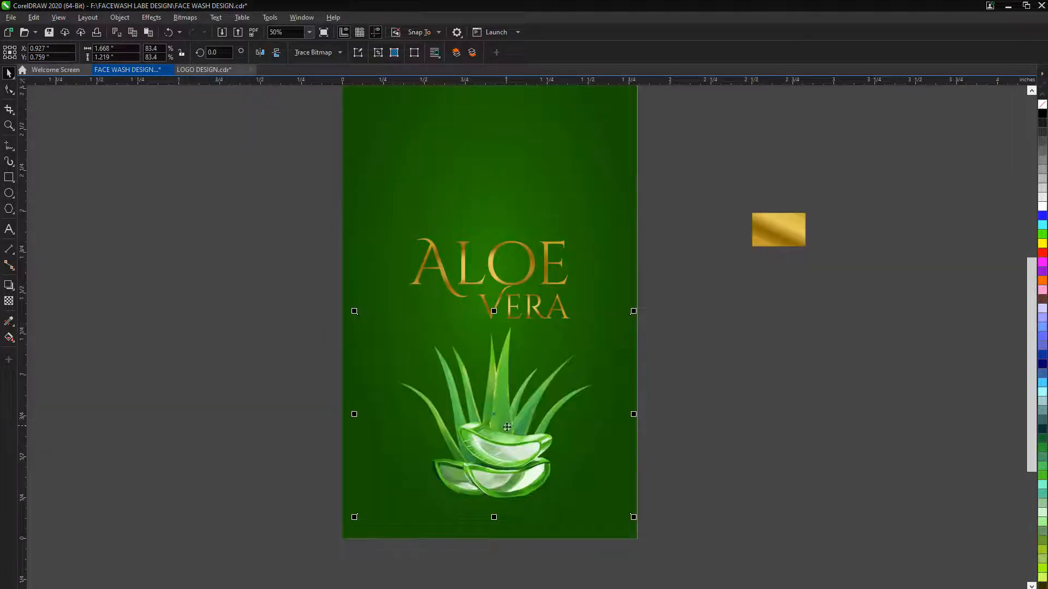
{"action": "left_click", "coordinate": [770, 468]}
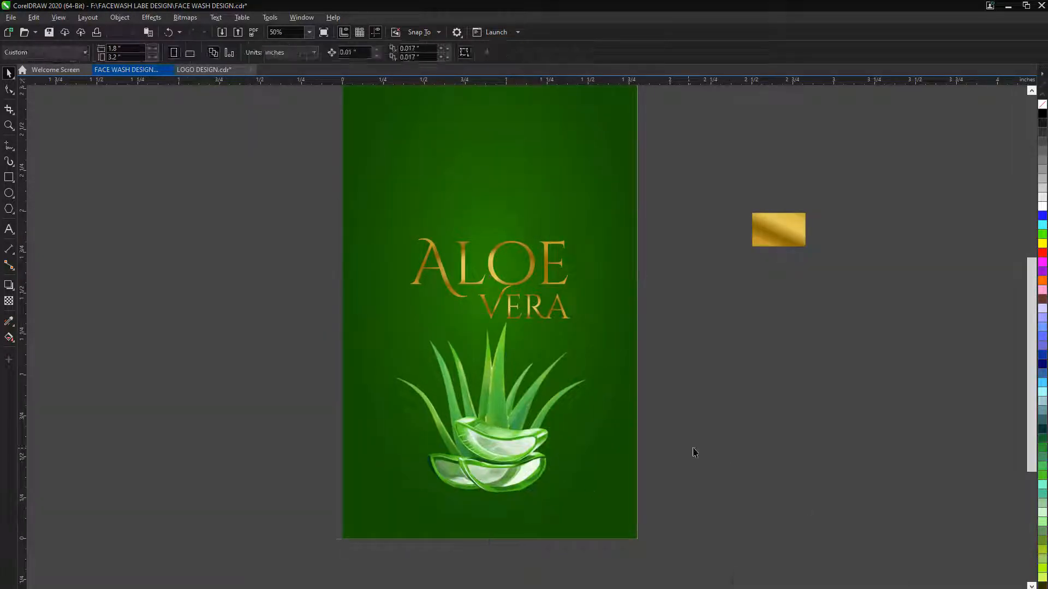
{"action": "scroll", "coordinate": [518, 459], "scroll_direction": "down", "scroll_amount": 1}
{"action": "left_click", "coordinate": [559, 278]}
{"action": "scroll", "coordinate": [559, 279], "scroll_direction": "up", "scroll_amount": 3}
{"action": "left_click", "coordinate": [162, 19]}
{"action": "mouse_move", "coordinate": [183, 95]}
{"action": "left_click", "coordinate": [725, 220]}
{"action": "scroll", "coordinate": [724, 220], "scroll_direction": "down", "scroll_amount": 3}
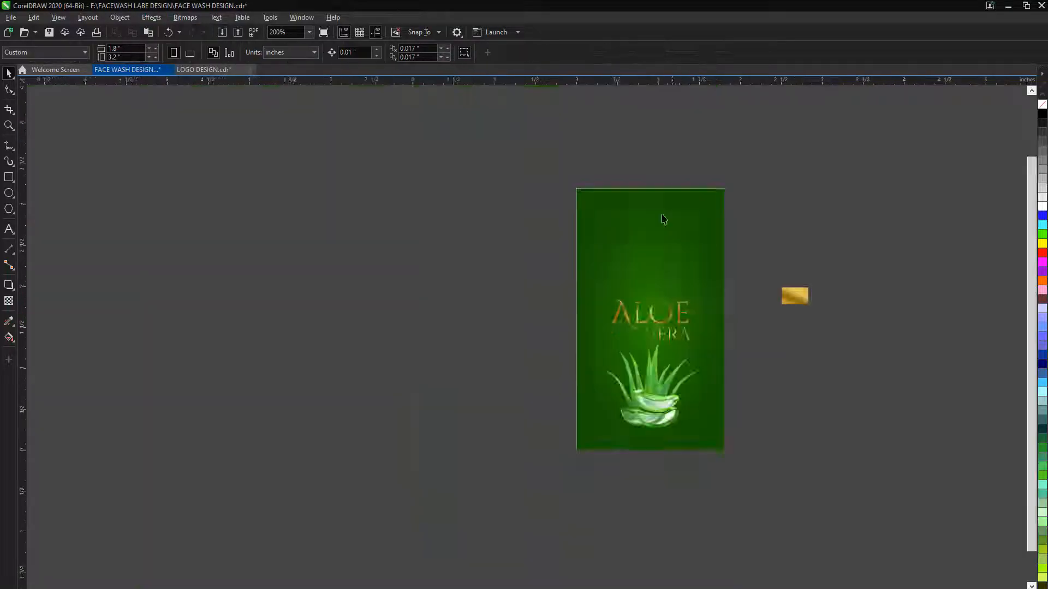
Move the aloe plant picture slightly up towards the lettering
{"action": "scroll", "coordinate": [736, 354], "scroll_direction": "up", "scroll_amount": 1}
{"action": "left_click_drag", "start_coordinate": [582, 447], "coordinate": [582, 436]}
{"action": "left_click", "coordinate": [378, 389]}
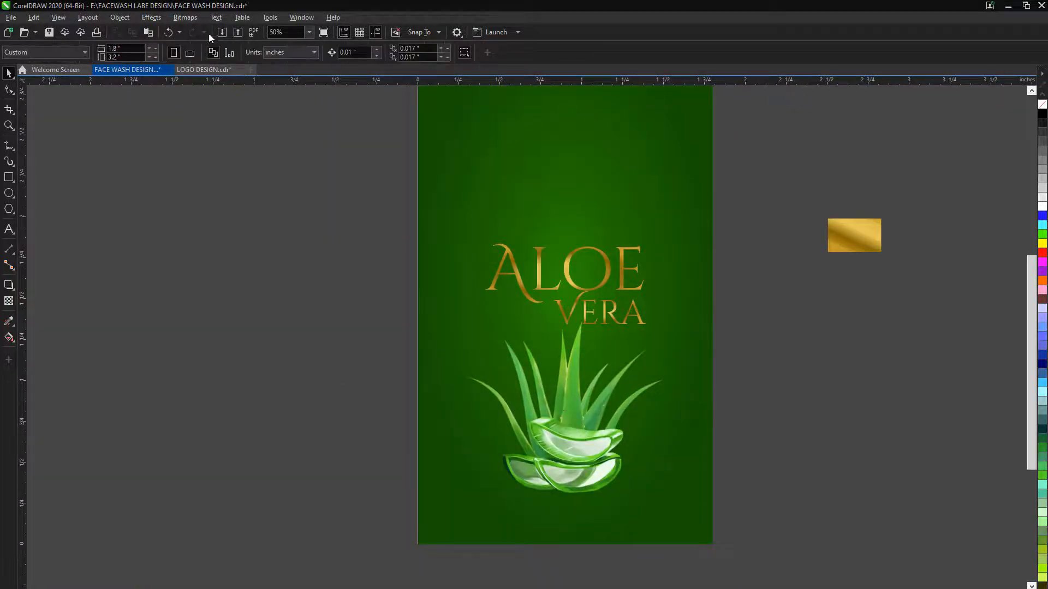
Import pngegg (4) from the Downloads folder onto the label and clear the lettering and plant picture off beside it
{"action": "left_click", "coordinate": [222, 31]}
{"action": "left_click", "coordinate": [45, 85]}
{"action": "double_click", "coordinate": [370, 112]}
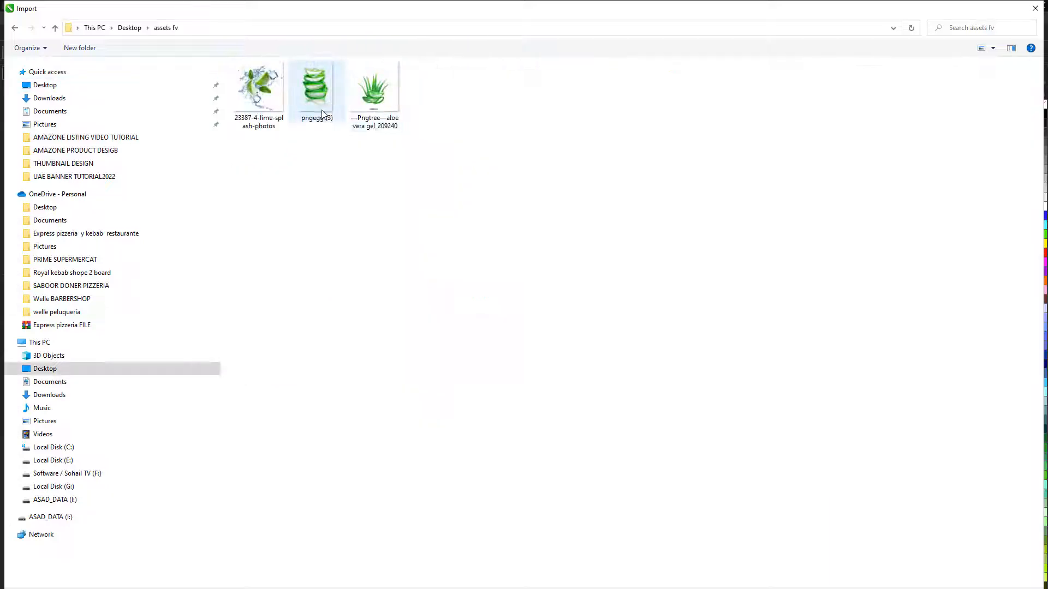
{"action": "left_click", "coordinate": [50, 98]}
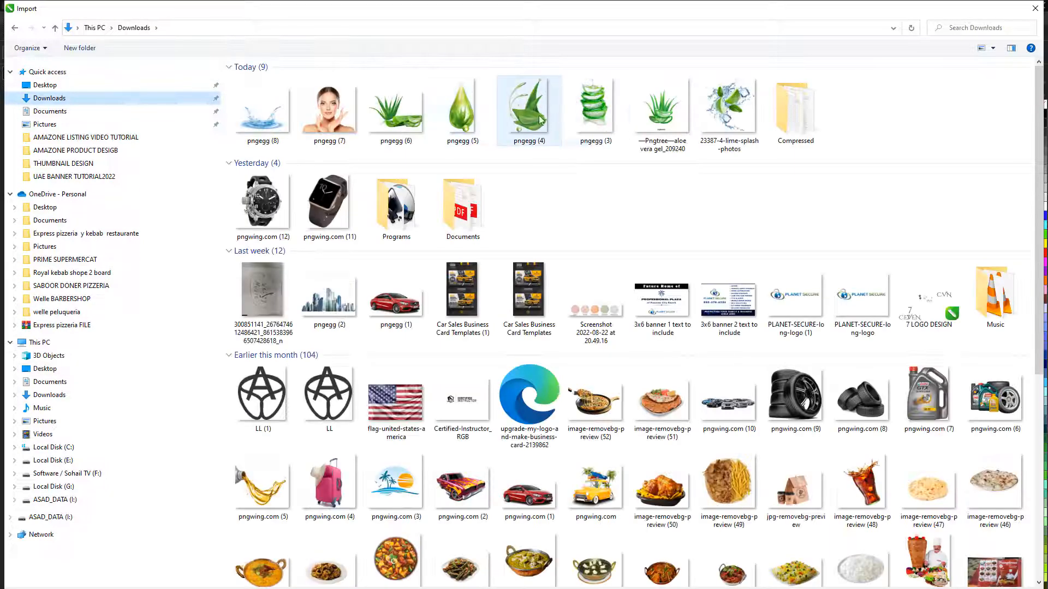
{"action": "double_click", "coordinate": [540, 120]}
{"action": "left_click_drag", "start_coordinate": [736, 256], "coordinate": [954, 583]}
{"action": "left_click_drag", "start_coordinate": [835, 436], "coordinate": [324, 307]}
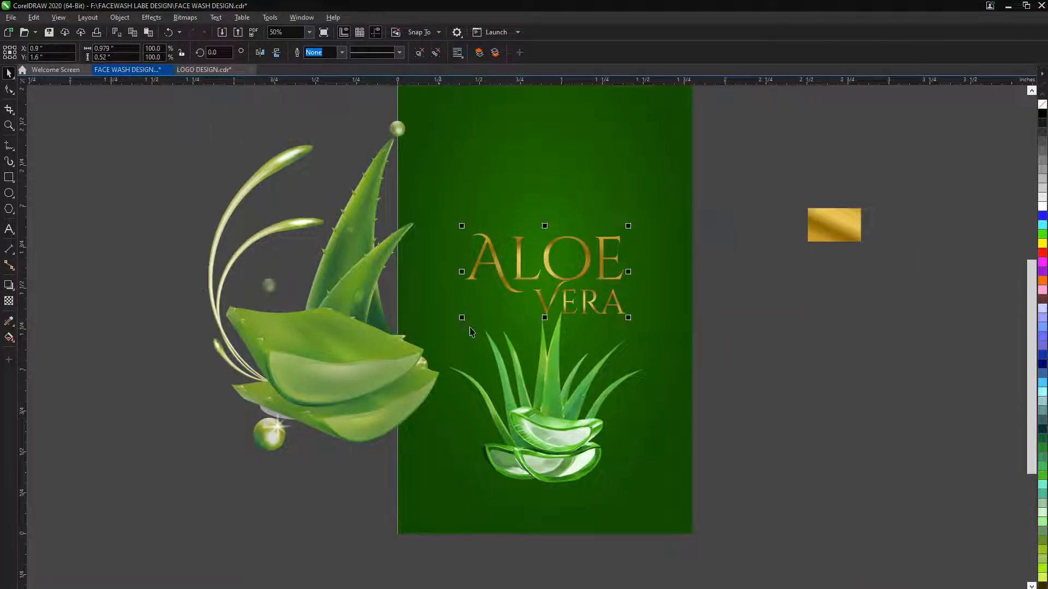
{"action": "left_click_drag", "start_coordinate": [472, 331], "coordinate": [807, 463]}
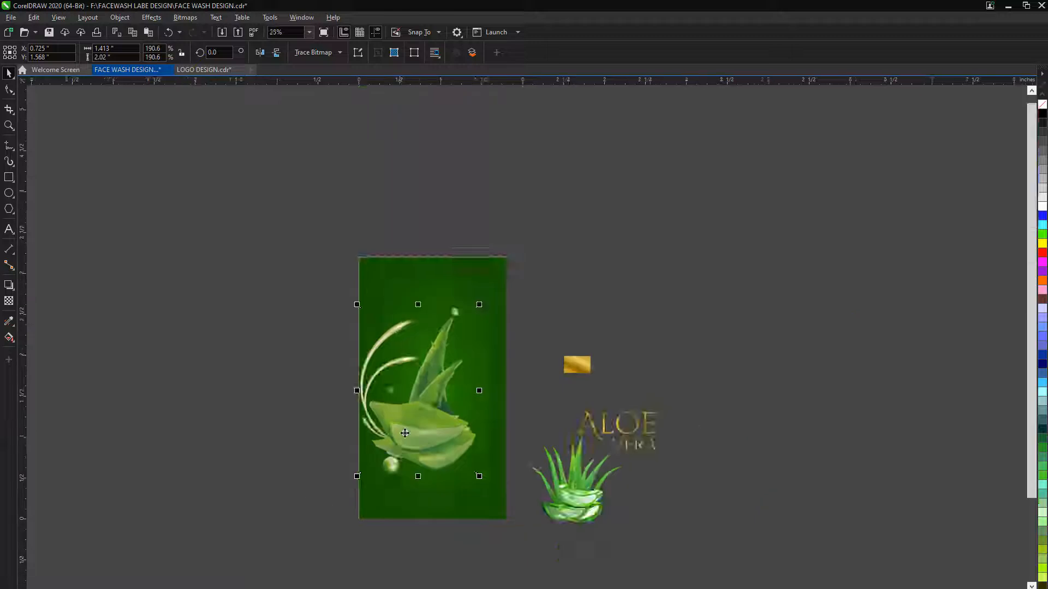
Blend the imported aloe picture into the green background with the Divide transparency merge mode
{"action": "left_click", "coordinate": [9, 300]}
{"action": "left_click", "coordinate": [148, 52]}
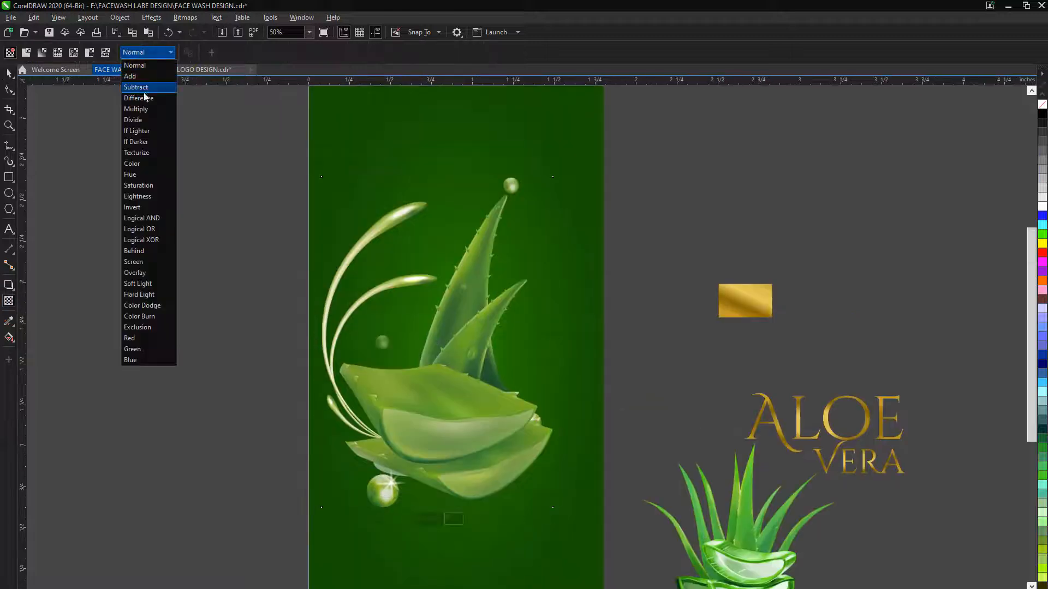
{"action": "left_click", "coordinate": [146, 123]}
{"action": "key", "text": "space"}
Enlarge the blended aloe picture to about 1.57 × 2.24 in and centre it across the label
{"action": "scroll", "coordinate": [451, 446], "scroll_direction": "down", "scroll_amount": 1}
{"action": "left_click_drag", "start_coordinate": [479, 453], "coordinate": [521, 470]}
{"action": "left_click", "coordinate": [501, 504]}
{"action": "left_click", "coordinate": [608, 297]}
{"action": "scroll", "coordinate": [452, 409], "scroll_direction": "up", "scroll_amount": 1}
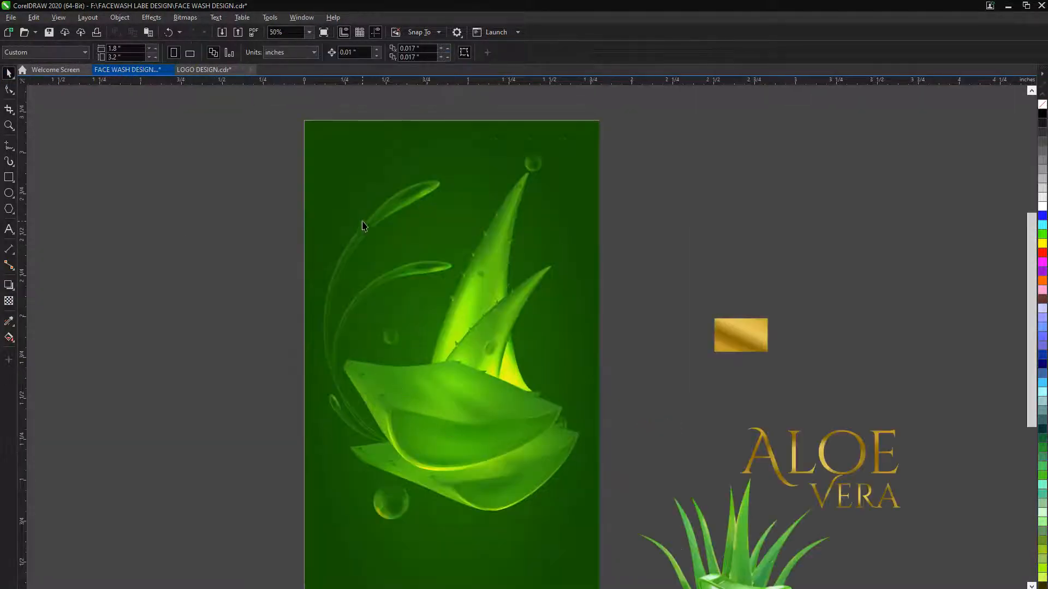
Import the woman's portrait pngegg (7) at about 1.47 × 1.26 in and place it centred over the aloe picture
{"action": "scroll", "coordinate": [394, 176], "scroll_direction": "down", "scroll_amount": 1}
{"action": "scroll", "coordinate": [443, 290], "scroll_direction": "up", "scroll_amount": 1}
{"action": "key", "text": "ctrl+i"}
{"action": "double_click", "coordinate": [327, 111]}
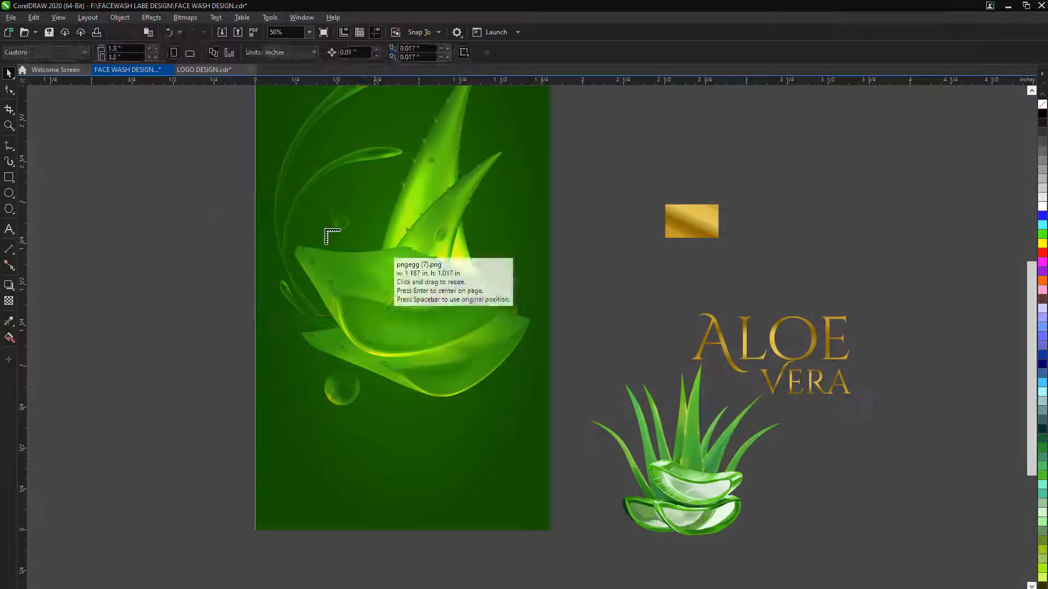
{"action": "left_click_drag", "start_coordinate": [188, 193], "coordinate": [428, 399]}
{"action": "key", "text": "p"}
{"action": "scroll", "coordinate": [606, 321], "scroll_direction": "down", "scroll_amount": 1}
{"action": "scroll", "coordinate": [561, 258], "scroll_direction": "up", "scroll_amount": 1}
{"action": "left_click_drag", "start_coordinate": [463, 333], "coordinate": [463, 303]}
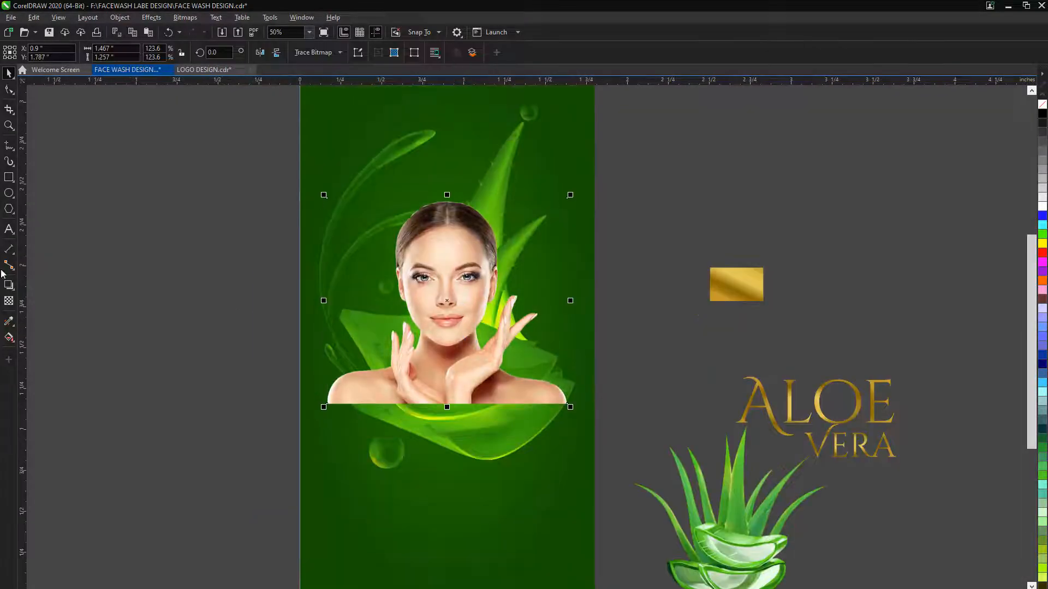
Fade out the portrait's lower edge with a short vertical linear transparency
{"action": "left_click", "coordinate": [9, 300]}
{"action": "left_click_drag", "start_coordinate": [437, 365], "coordinate": [439, 397]}
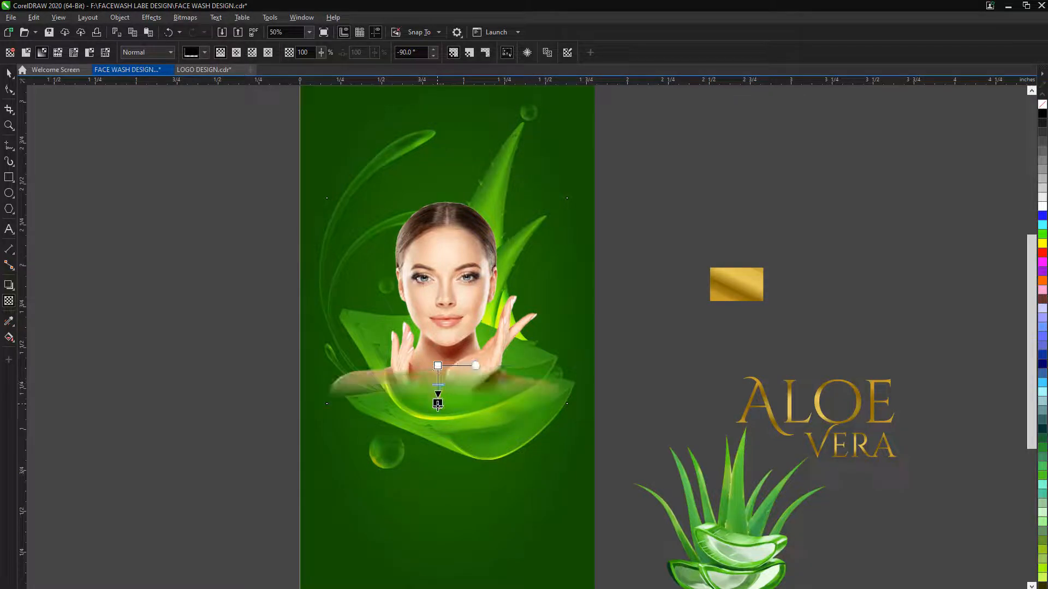
{"action": "scroll", "coordinate": [438, 404], "scroll_direction": "up", "scroll_amount": 3}
{"action": "left_click_drag", "start_coordinate": [452, 293], "coordinate": [450, 322]}
{"action": "left_click_drag", "start_coordinate": [449, 415], "coordinate": [449, 377]}
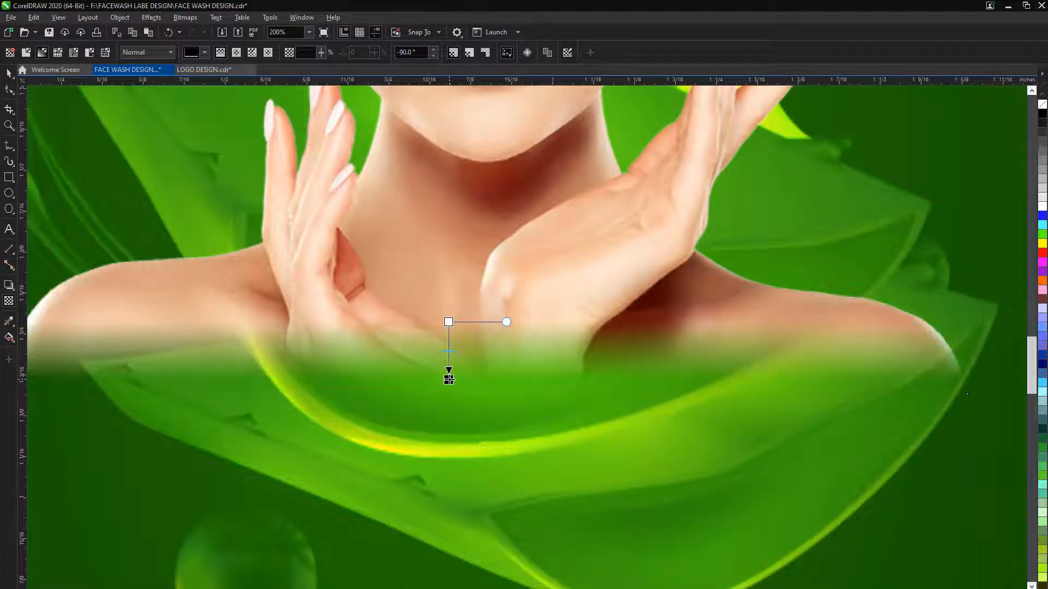
{"action": "scroll", "coordinate": [464, 360], "scroll_direction": "down", "scroll_amount": 2}
{"action": "scroll", "coordinate": [462, 361], "scroll_direction": "up", "scroll_amount": 2}
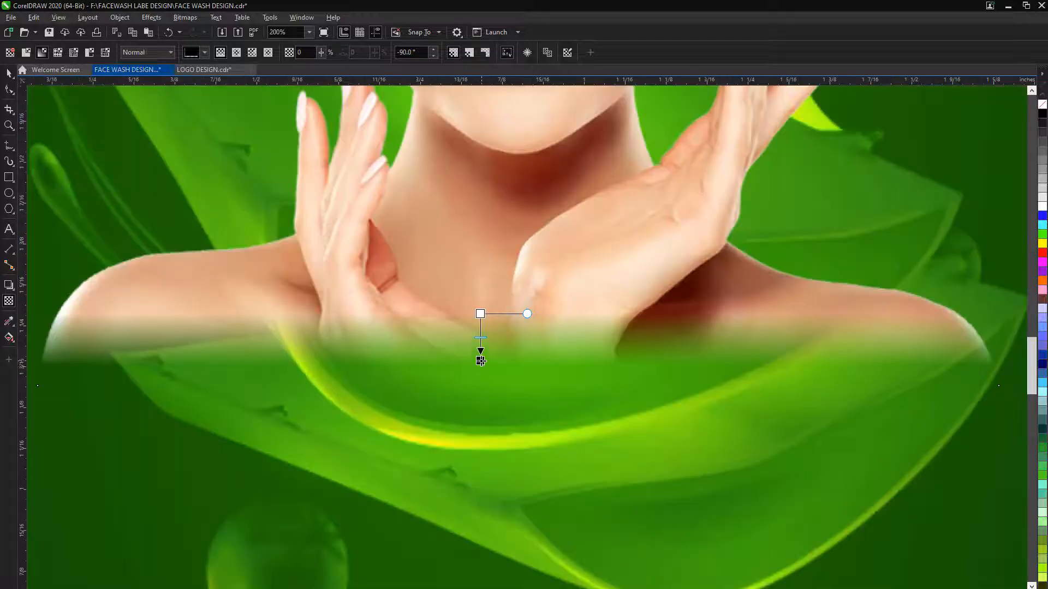
{"action": "left_click_drag", "start_coordinate": [481, 318], "coordinate": [480, 323]}
{"action": "key", "text": "space"}
{"action": "scroll", "coordinate": [478, 361], "scroll_direction": "down", "scroll_amount": 2}
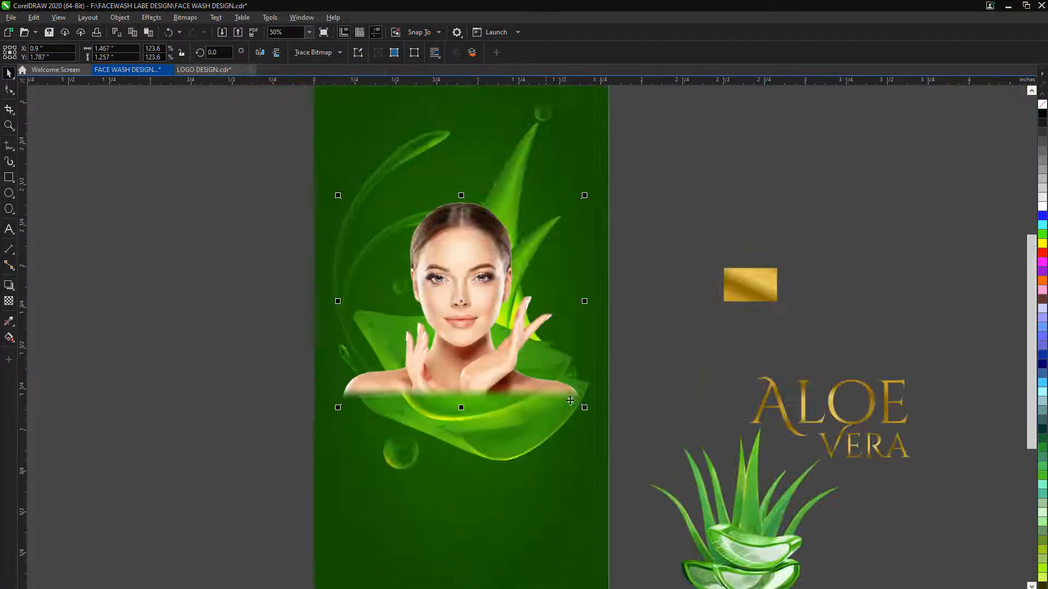
Scale the portrait down slightly and nudge it and the blended aloe picture upwards
{"action": "left_click", "coordinate": [184, 383]}
{"action": "left_click", "coordinate": [491, 363]}
{"action": "key", "text": "Up"}
{"action": "key", "text": "Up"}
{"action": "left_click", "coordinate": [500, 424]}
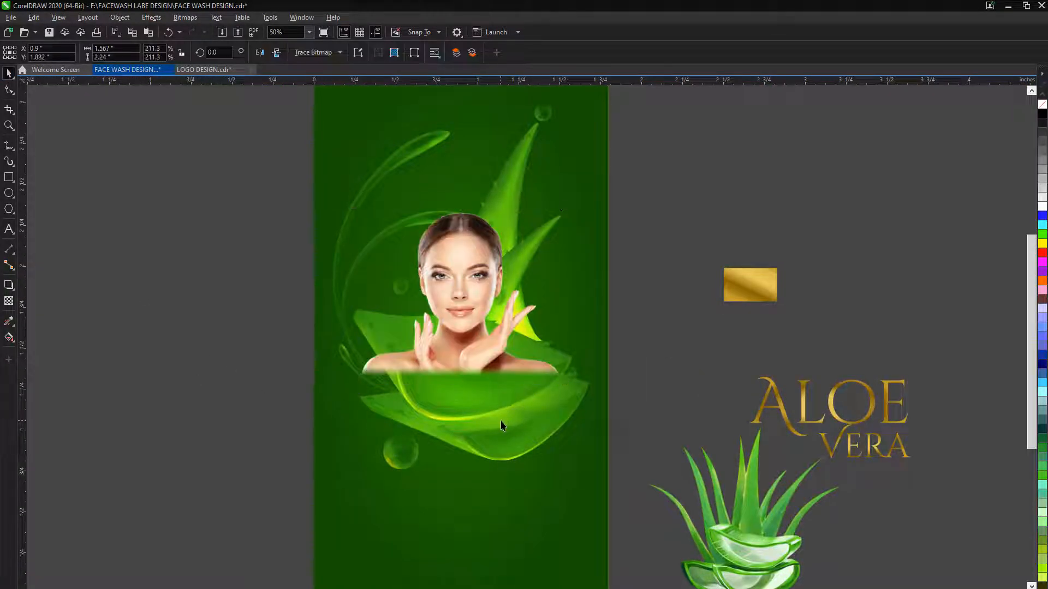
{"action": "key", "text": "Up"}
{"action": "left_click", "coordinate": [74, 269]}
Draw a full-width band about 1.8 × 0.41 in below the portrait and copy the gold sample's gradient onto it
{"action": "left_click", "coordinate": [8, 177]}
{"action": "left_click_drag", "start_coordinate": [313, 368], "coordinate": [609, 435]}
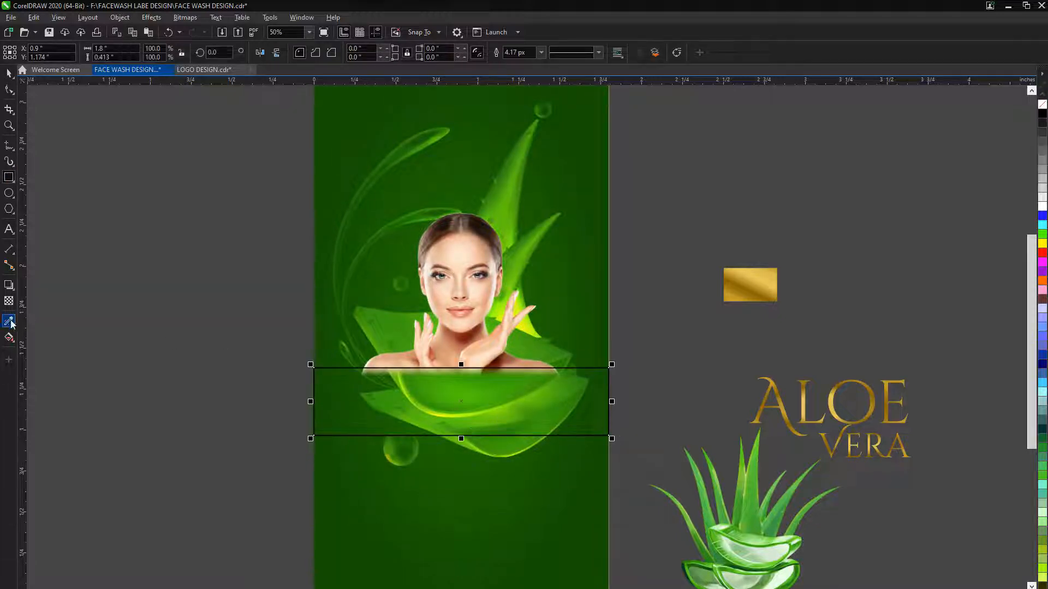
{"action": "left_click", "coordinate": [9, 321]}
{"action": "left_click", "coordinate": [750, 285]}
{"action": "left_click", "coordinate": [550, 407]}
{"action": "key", "text": "space"}
{"action": "key", "text": "F11"}
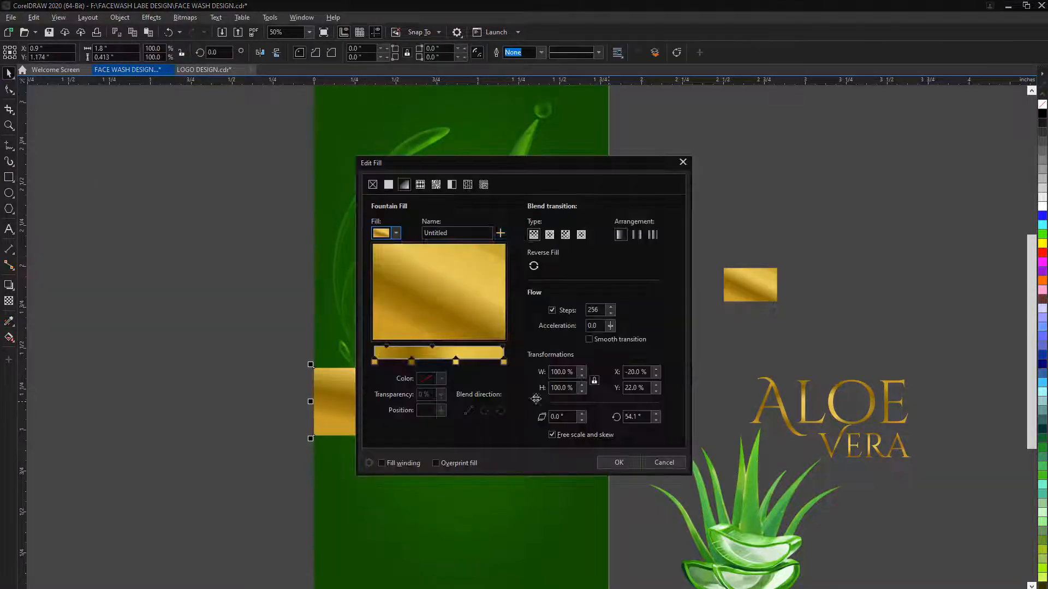
{"action": "left_click", "coordinate": [550, 234]}
{"action": "left_click", "coordinate": [534, 234]}
{"action": "left_click_drag", "start_coordinate": [471, 314], "coordinate": [445, 363]}
{"action": "left_click_drag", "start_coordinate": [464, 163], "coordinate": [761, 97]}
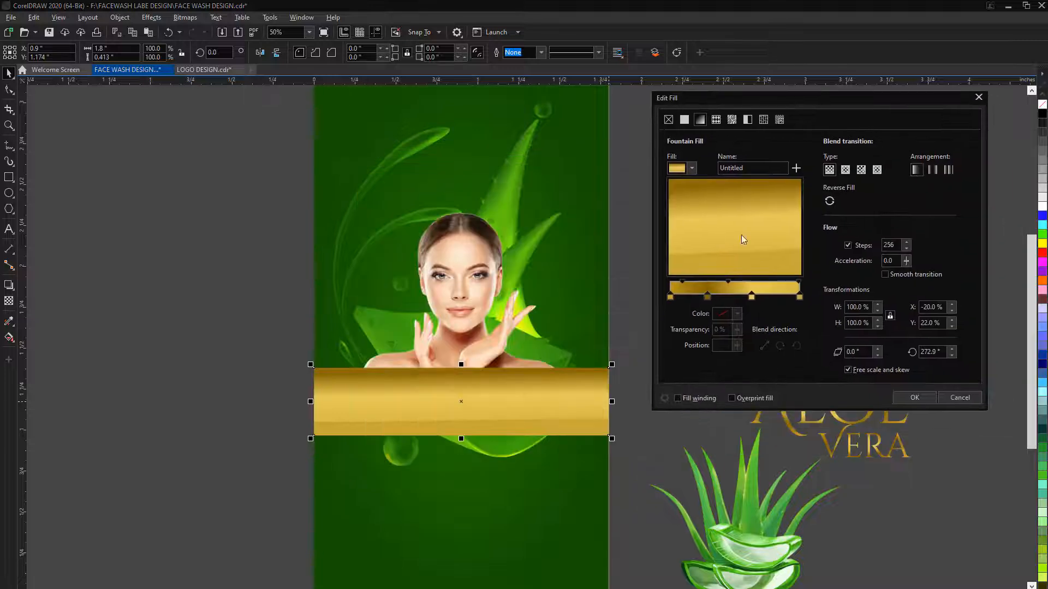
{"action": "left_click", "coordinate": [708, 296]}
{"action": "left_click", "coordinate": [738, 313]}
{"action": "left_click", "coordinate": [943, 398]}
{"action": "scroll", "coordinate": [424, 186], "scroll_direction": "down", "scroll_amount": 3}
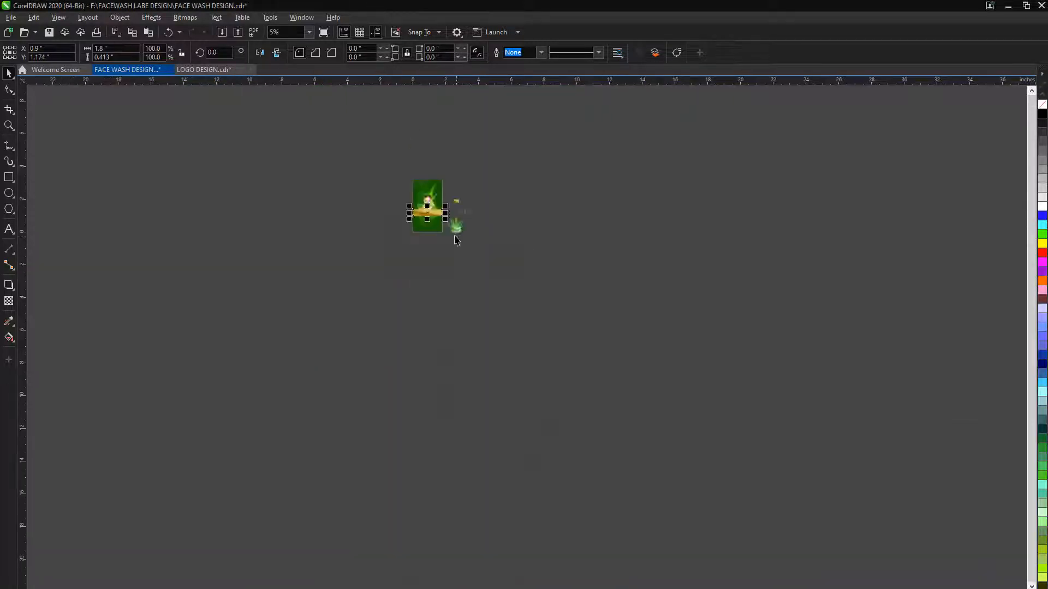
{"action": "scroll", "coordinate": [428, 187], "scroll_direction": "up", "scroll_amount": 3}
Recolour the first stop of the band's gradient to match its dark gold second stop
{"action": "left_click", "coordinate": [1043, 115]}
{"action": "key", "text": "F11"}
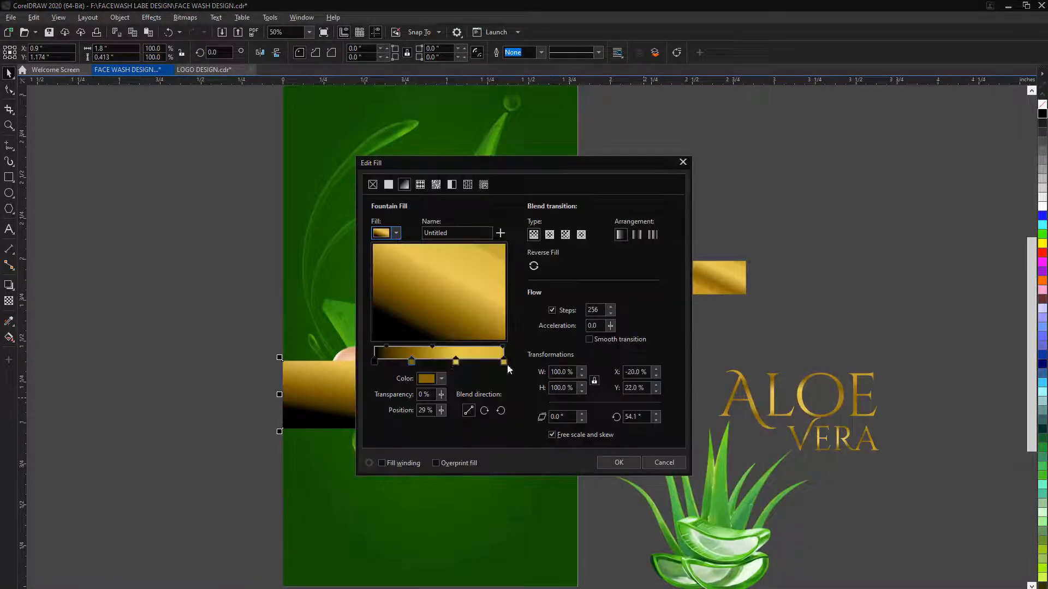
{"action": "left_click", "coordinate": [396, 234]}
{"action": "left_click", "coordinate": [419, 301]}
{"action": "left_click", "coordinate": [550, 374]}
{"action": "left_click", "coordinate": [558, 465]}
{"action": "left_click", "coordinate": [375, 361]}
{"action": "left_click", "coordinate": [441, 379]}
{"action": "left_click", "coordinate": [412, 361]}
Rotate the band's gradient to about 270.7° and recolour its third stop to match the last gold stop
{"action": "left_click_drag", "start_coordinate": [463, 311], "coordinate": [439, 308]}
{"action": "left_click", "coordinate": [455, 362]}
{"action": "left_click", "coordinate": [441, 379]}
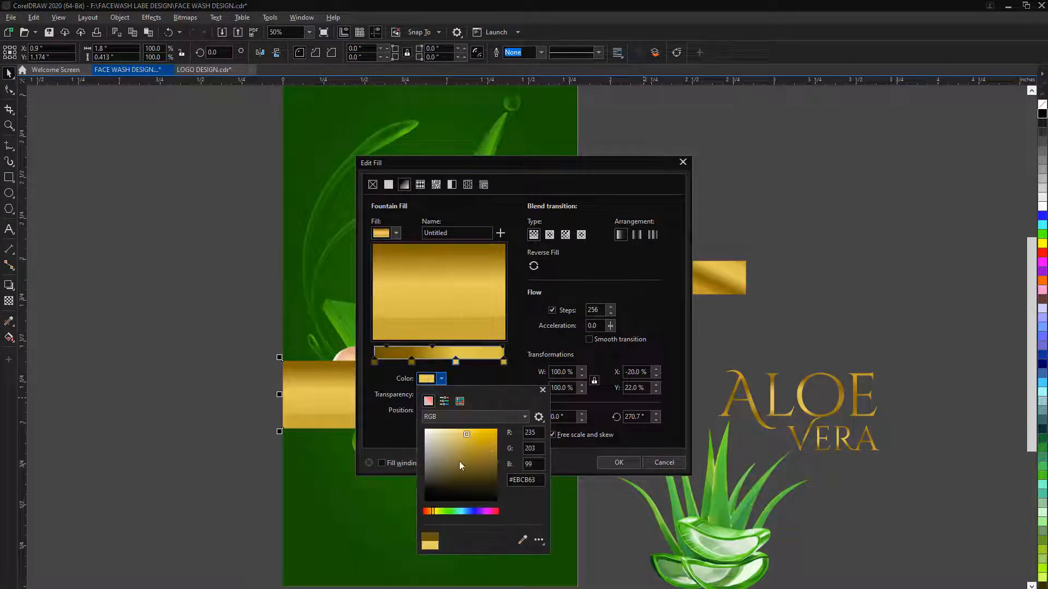
{"action": "left_click", "coordinate": [410, 362]}
{"action": "left_click", "coordinate": [522, 540]}
{"action": "left_click", "coordinate": [503, 362]}
{"action": "left_click", "coordinate": [543, 390]}
{"action": "left_click_drag", "start_coordinate": [503, 164], "coordinate": [747, 119]}
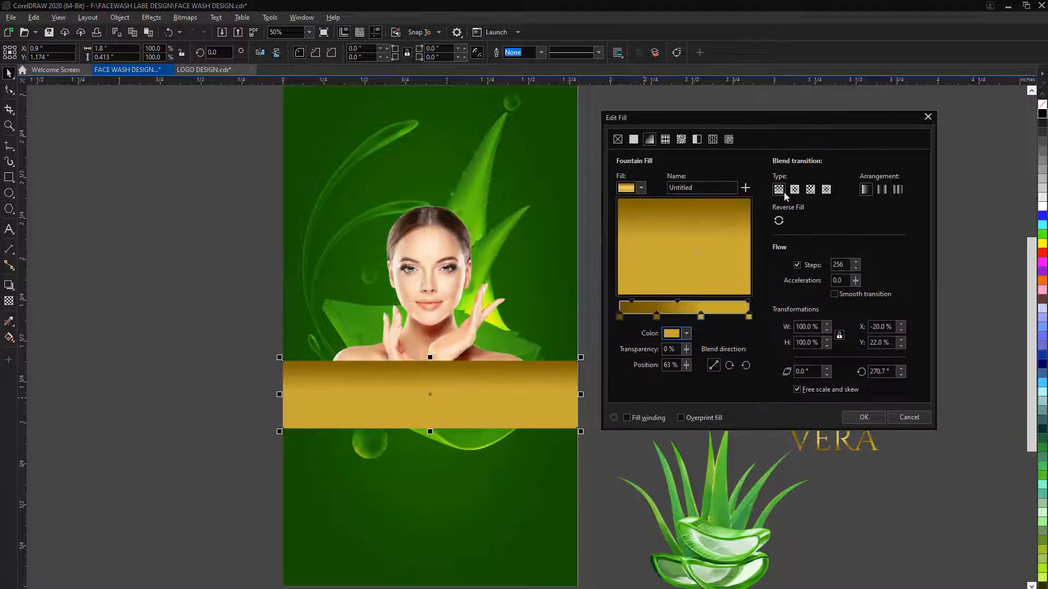
Try the elliptical and conical fountain types on the band and return to linear
{"action": "left_click", "coordinate": [795, 190]}
{"action": "left_click", "coordinate": [685, 249]}
{"action": "left_click", "coordinate": [779, 189]}
{"action": "left_click", "coordinate": [810, 189]}
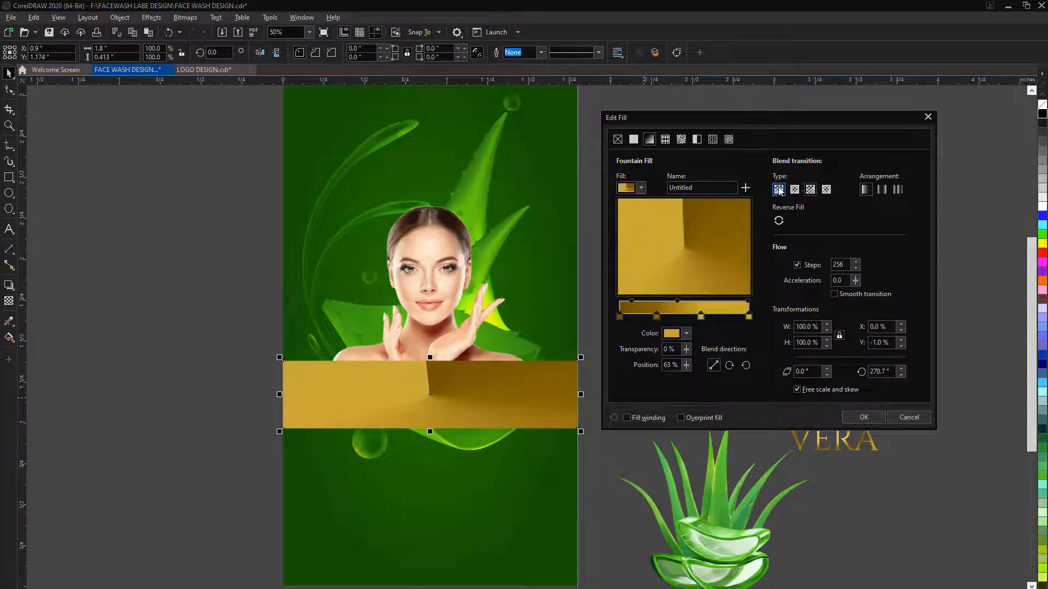
{"action": "left_click", "coordinate": [779, 189]}
Recolour the gradient's second stop to match the lighter gold third stop and shift it towards that stop
{"action": "left_click", "coordinate": [686, 334]}
{"action": "left_click", "coordinate": [768, 495]}
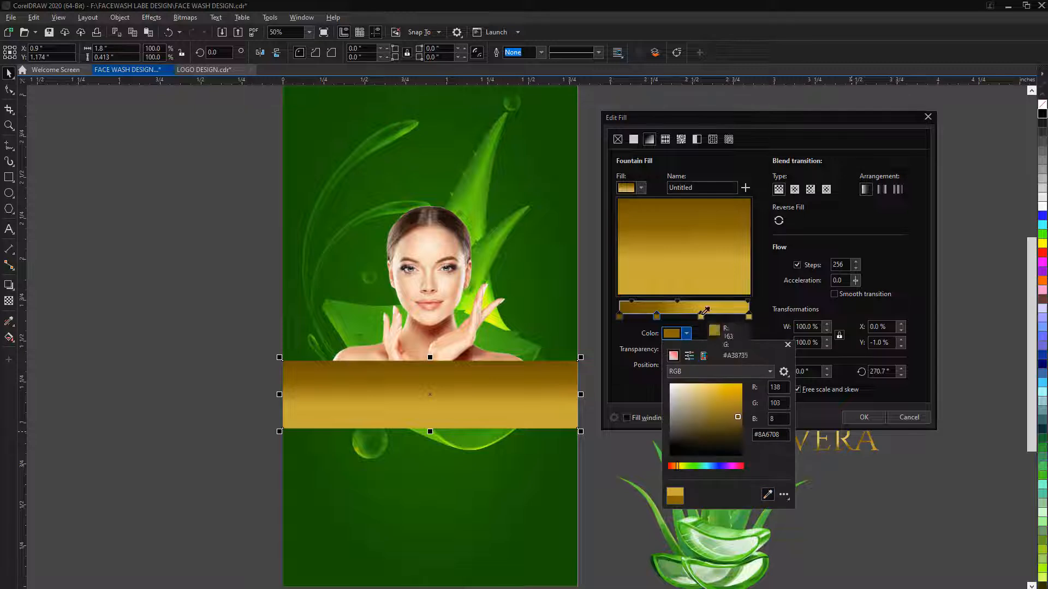
{"action": "left_click", "coordinate": [701, 317]}
{"action": "left_click", "coordinate": [657, 317]}
{"action": "left_click_drag", "start_coordinate": [657, 317], "coordinate": [669, 317]}
Darken the gradient's first stop, move the second stop to 58% and apply the fill
{"action": "left_click", "coordinate": [620, 318]}
{"action": "left_click", "coordinate": [687, 333]}
{"action": "left_click", "coordinate": [736, 407]}
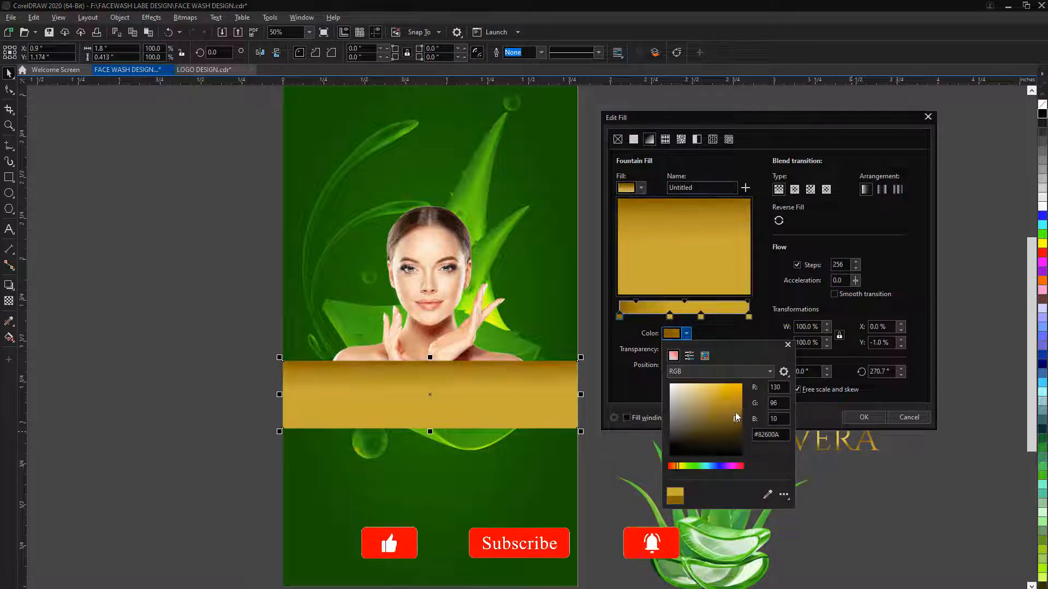
{"action": "left_click_drag", "start_coordinate": [737, 410], "coordinate": [738, 426]}
{"action": "left_click", "coordinate": [787, 344]}
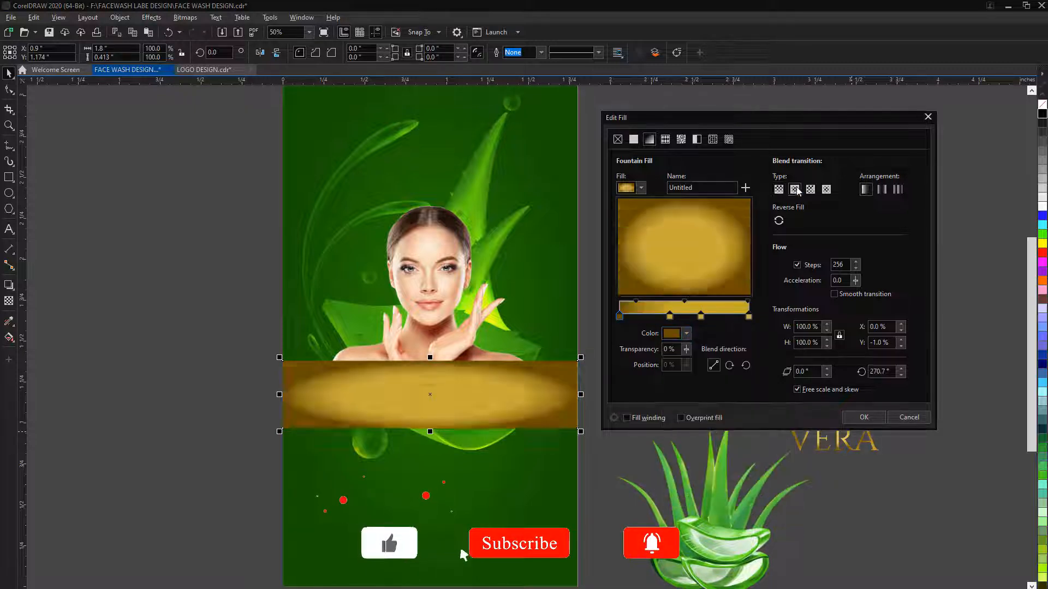
{"action": "left_click_drag", "start_coordinate": [670, 317], "coordinate": [694, 317]}
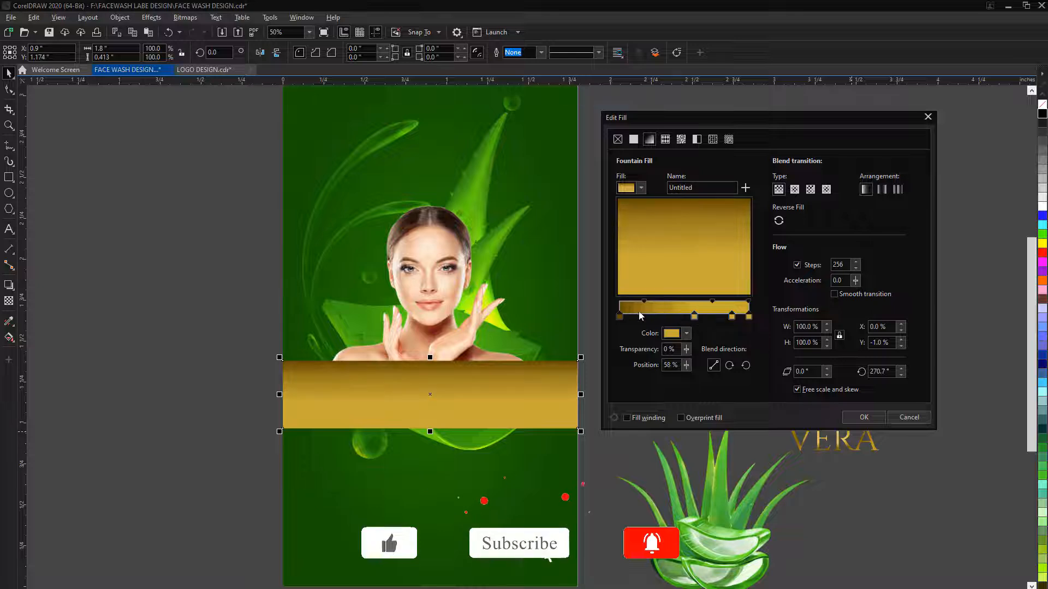
{"action": "left_click", "coordinate": [864, 418]}
Try adding a noise effect to the gold band, inspect the texture up close, and undo it
{"action": "left_click", "coordinate": [151, 16]}
{"action": "mouse_move", "coordinate": [163, 175]}
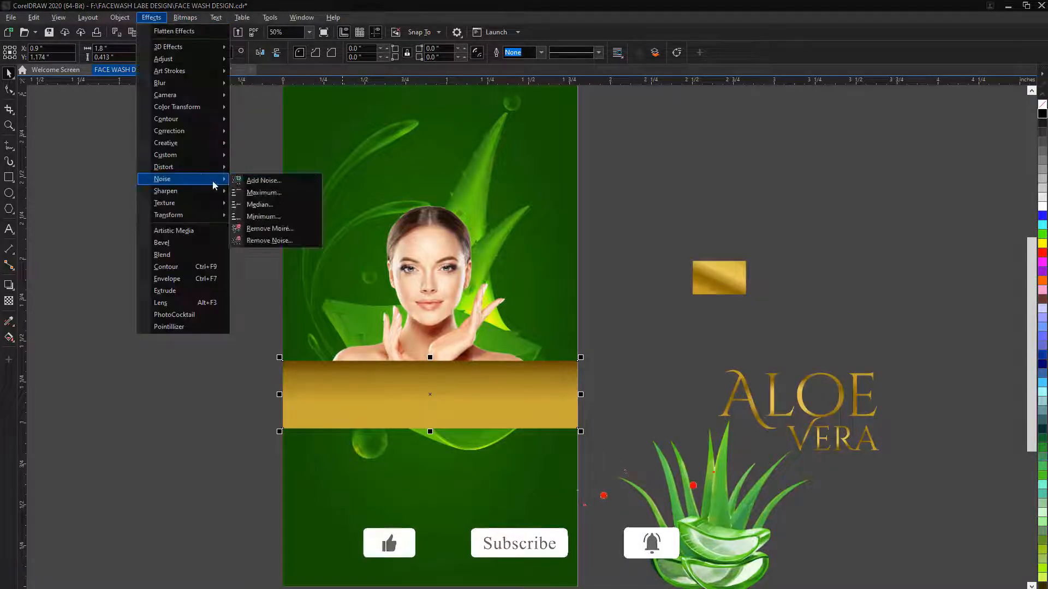
{"action": "left_click", "coordinate": [265, 178]}
{"action": "left_click", "coordinate": [557, 392]}
{"action": "scroll", "coordinate": [416, 395], "scroll_direction": "up", "scroll_amount": 2}
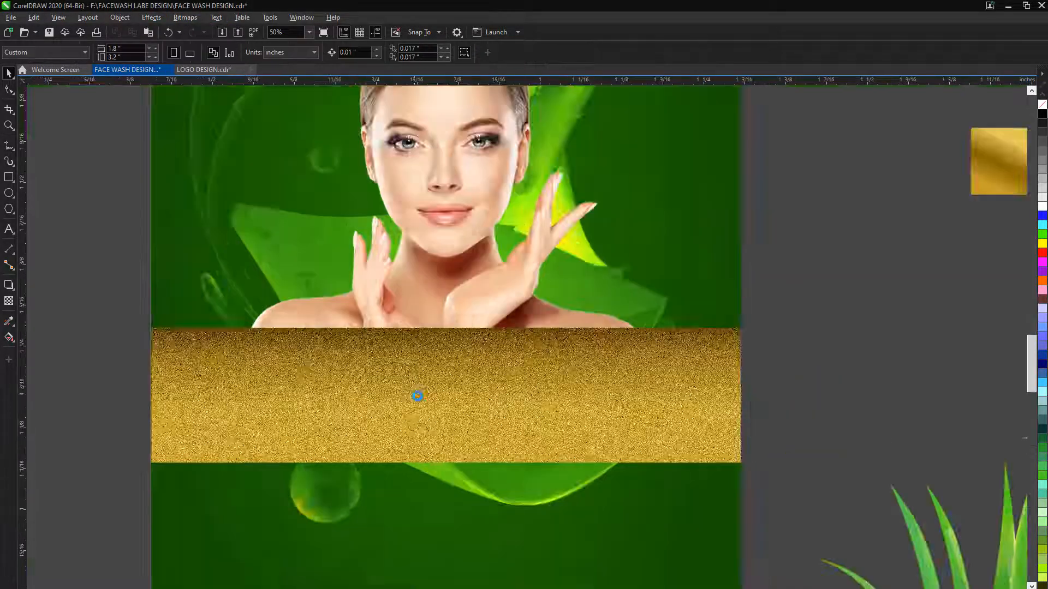
{"action": "scroll", "coordinate": [394, 389], "scroll_direction": "down", "scroll_amount": 2}
{"action": "scroll", "coordinate": [429, 344], "scroll_direction": "up", "scroll_amount": 2}
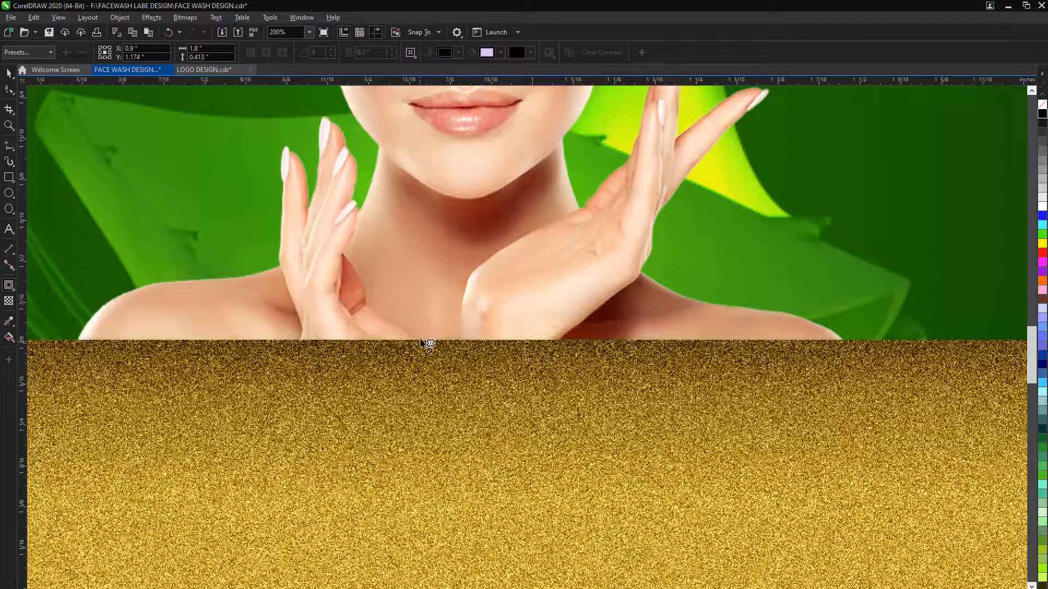
{"action": "key", "text": "ctrl+z"}
Add a one-step outward contour of about 0.043 in around the gold band and break it apart
{"action": "left_click_drag", "start_coordinate": [458, 327], "coordinate": [466, 321]}
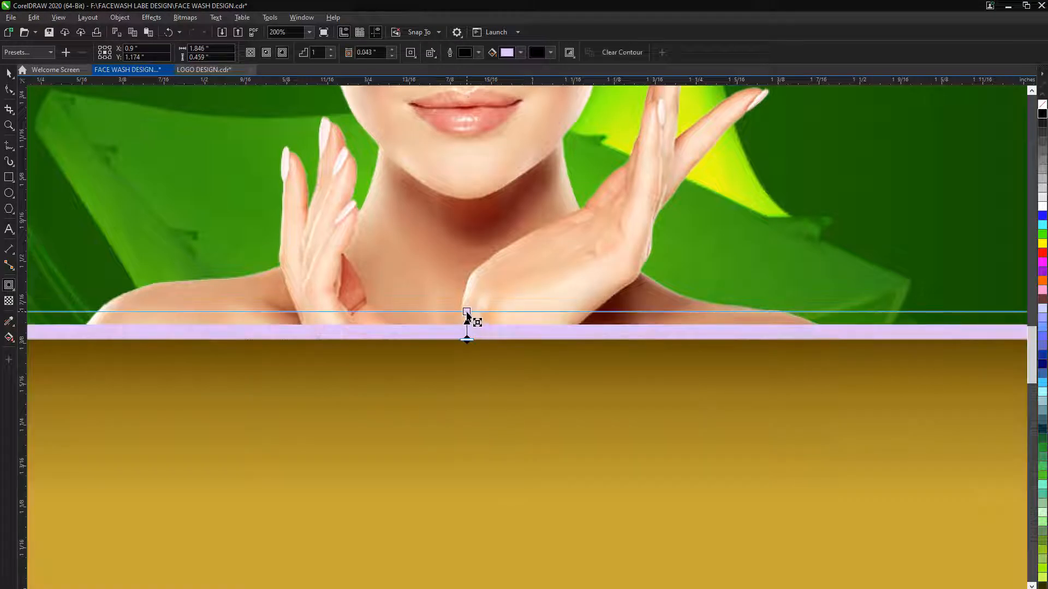
{"action": "scroll", "coordinate": [465, 322], "scroll_direction": "down", "scroll_amount": 2}
{"action": "right_click", "coordinate": [465, 326]}
{"action": "key", "text": "Escape"}
{"action": "left_click", "coordinate": [9, 73]}
Copy the gold sample's gradient onto the contour frame behind the band
{"action": "left_click", "coordinate": [8, 321]}
{"action": "left_click", "coordinate": [754, 244]}
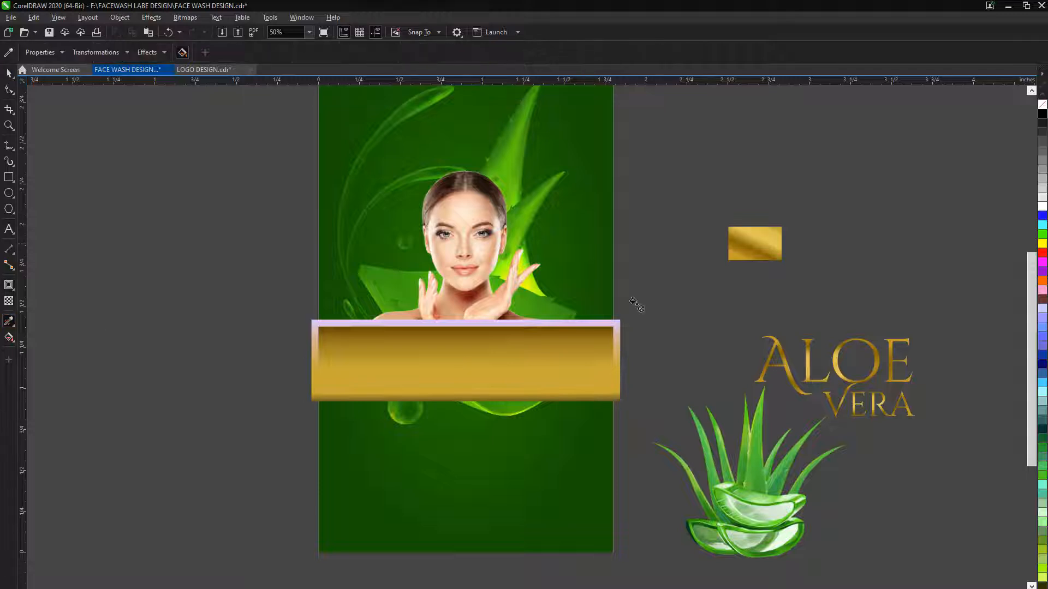
{"action": "left_click", "coordinate": [612, 323]}
Resize the gold frame to about 1.83 in wide and shorten it into a thin border around the band
{"action": "left_click", "coordinate": [9, 74]}
{"action": "left_click", "coordinate": [617, 380]}
{"action": "scroll", "coordinate": [619, 382], "scroll_direction": "up", "scroll_amount": 2}
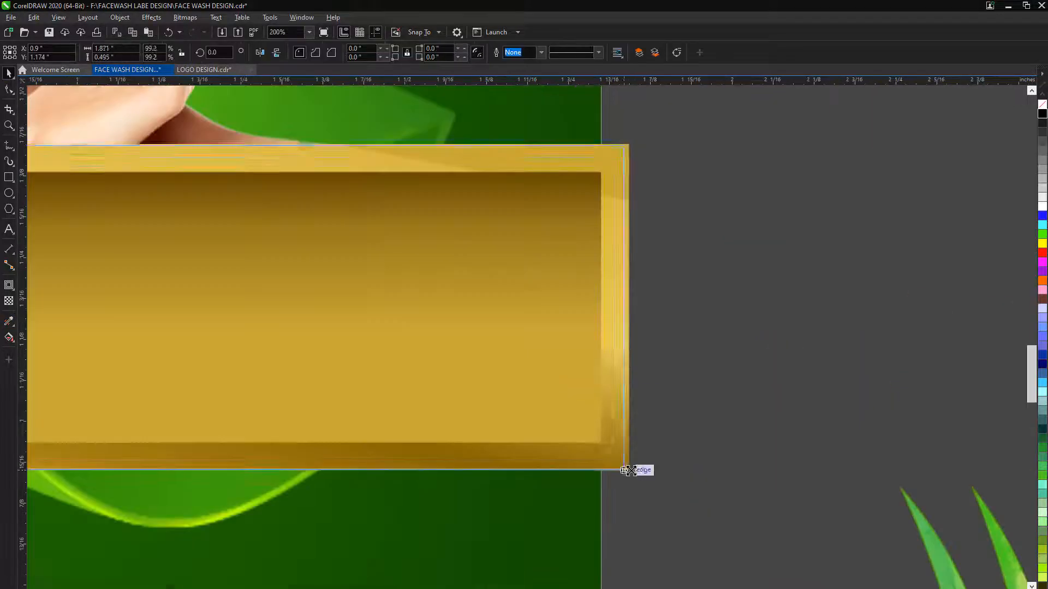
{"action": "left_click_drag", "start_coordinate": [629, 472], "coordinate": [612, 467]}
{"action": "left_click", "coordinate": [693, 399]}
{"action": "scroll", "coordinate": [693, 400], "scroll_direction": "down", "scroll_amount": 3}
{"action": "scroll", "coordinate": [469, 291], "scroll_direction": "up", "scroll_amount": 2}
{"action": "left_click", "coordinate": [509, 284]}
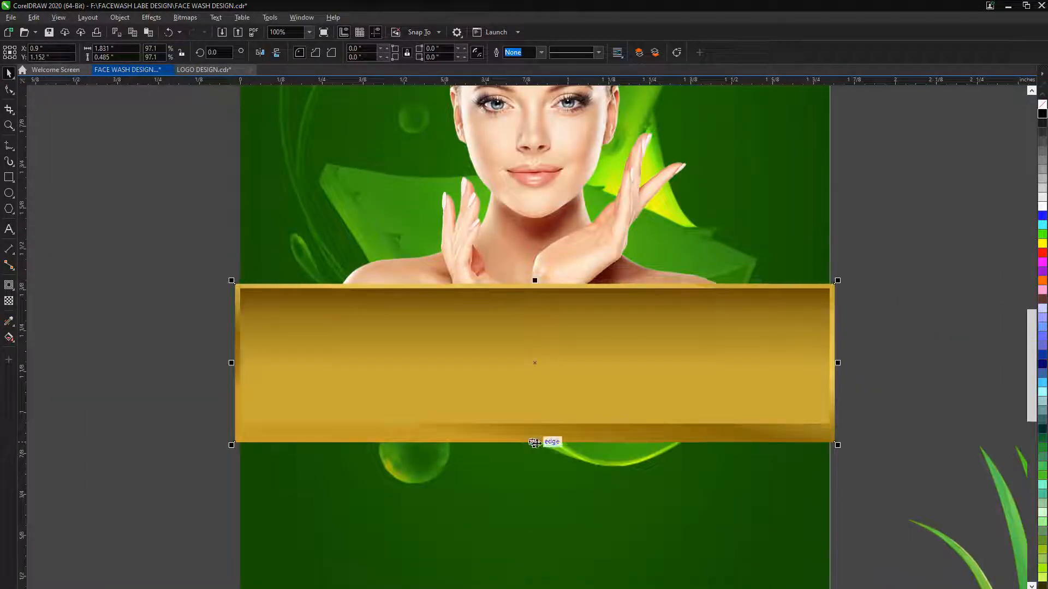
{"action": "scroll", "coordinate": [410, 370], "scroll_direction": "down", "scroll_amount": 2}
{"action": "left_click", "coordinate": [235, 319]}
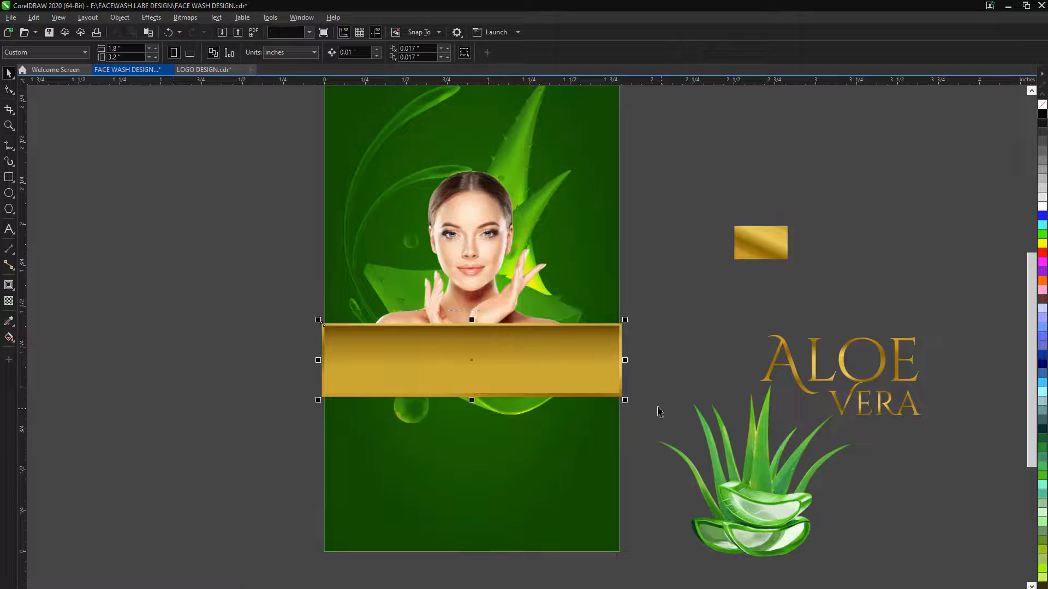
Try to PowerClip the gold band and its frame inside the green background, and undo it
{"action": "right_click", "coordinate": [597, 380]}
{"action": "left_click", "coordinate": [643, 219]}
{"action": "left_click", "coordinate": [590, 236]}
{"action": "left_click", "coordinate": [565, 362]}
{"action": "right_click", "coordinate": [420, 381]}
{"action": "left_click", "coordinate": [464, 218]}
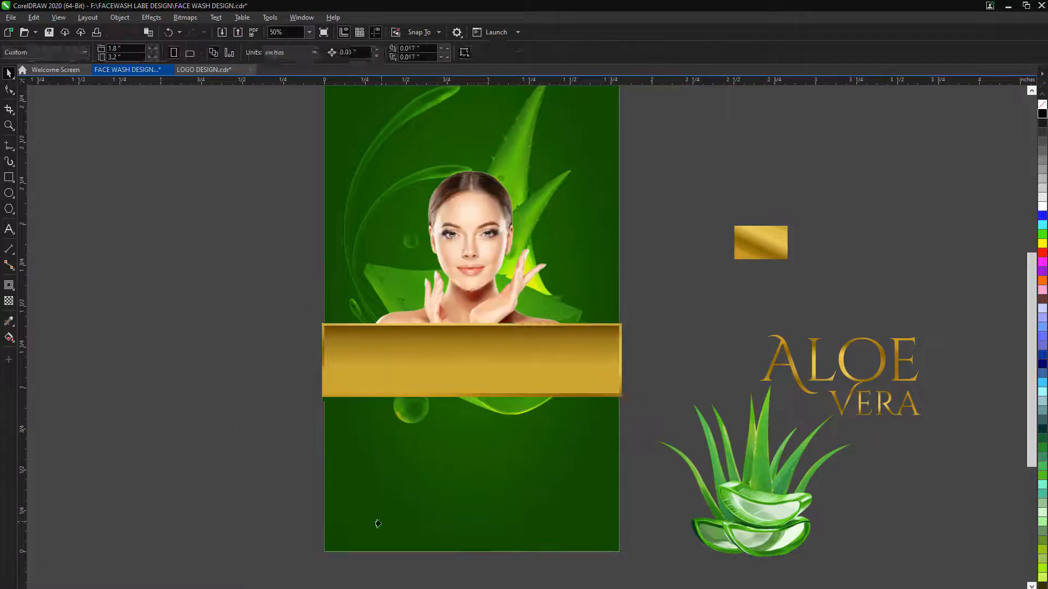
{"action": "left_click", "coordinate": [378, 524]}
{"action": "left_click", "coordinate": [197, 426]}
{"action": "key", "text": "ctrl+z"}
PowerClip the aloe picture and the woman's portrait inside the green background
{"action": "scroll", "coordinate": [198, 426], "scroll_direction": "down", "scroll_amount": 1}
{"action": "right_click", "coordinate": [372, 256]}
{"action": "left_click", "coordinate": [414, 413]}
{"action": "left_click", "coordinate": [360, 447]}
{"action": "left_click", "coordinate": [342, 322]}
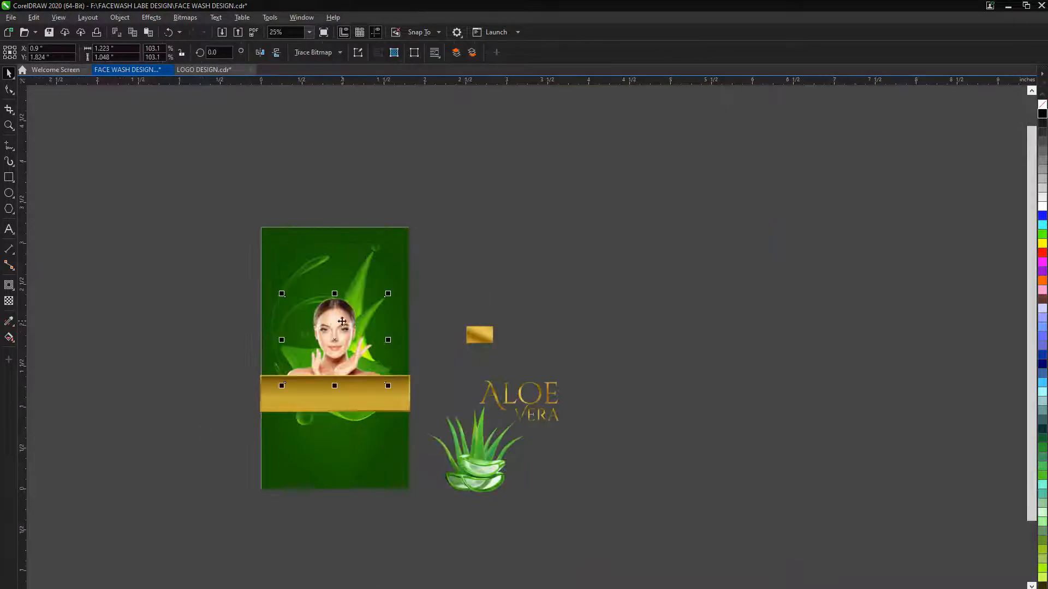
{"action": "right_click", "coordinate": [342, 322]}
{"action": "left_click", "coordinate": [384, 465]}
{"action": "left_click", "coordinate": [376, 464]}
PowerClip the gold frame inside the green background so its ends are trimmed to the label
{"action": "scroll", "coordinate": [229, 414], "scroll_direction": "up", "scroll_amount": 1}
{"action": "right_click", "coordinate": [566, 379]}
{"action": "left_click", "coordinate": [611, 219]}
{"action": "left_click", "coordinate": [309, 435]}
{"action": "scroll", "coordinate": [513, 399], "scroll_direction": "down", "scroll_amount": 1}
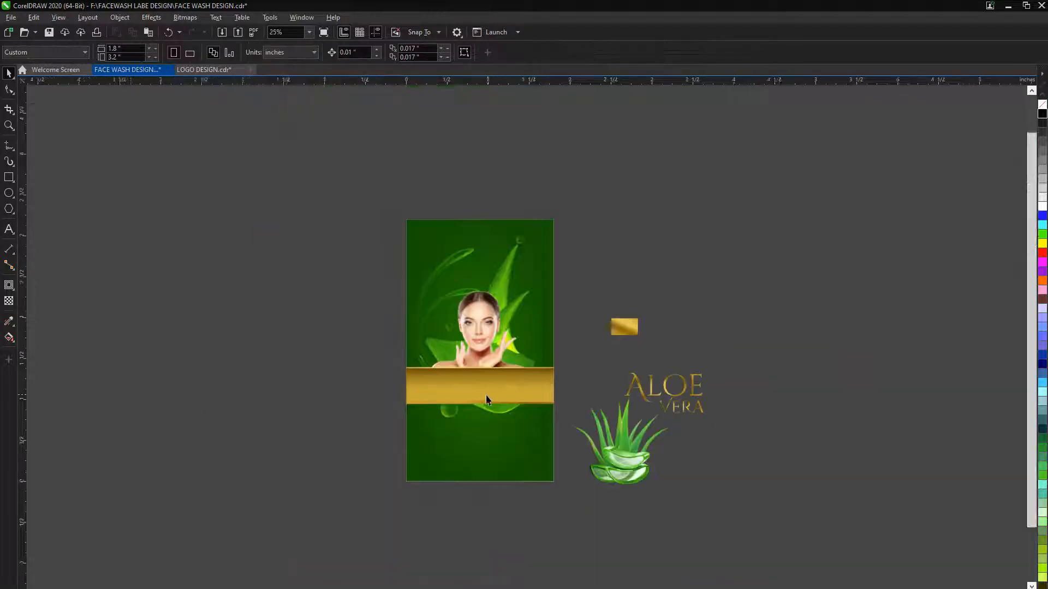
Convert the front gold band to curves and bend its lower edge into a wave, low at left and high at right
{"action": "scroll", "coordinate": [487, 400], "scroll_direction": "up", "scroll_amount": 1}
{"action": "left_click", "coordinate": [489, 396]}
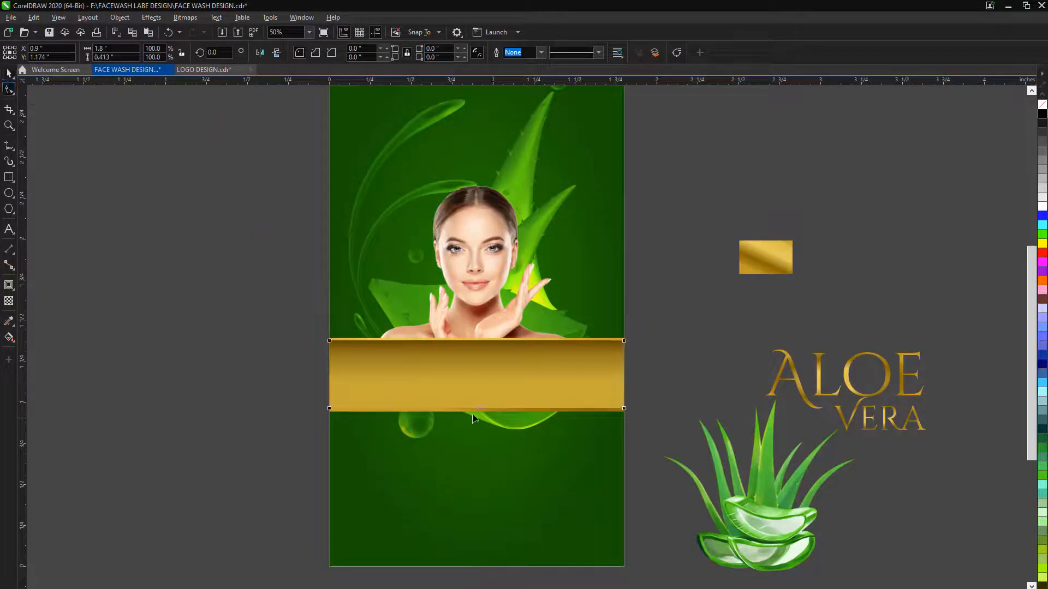
{"action": "right_click", "coordinate": [474, 410]}
{"action": "left_click", "coordinate": [515, 106]}
{"action": "right_click", "coordinate": [475, 408]}
{"action": "left_click", "coordinate": [500, 483]}
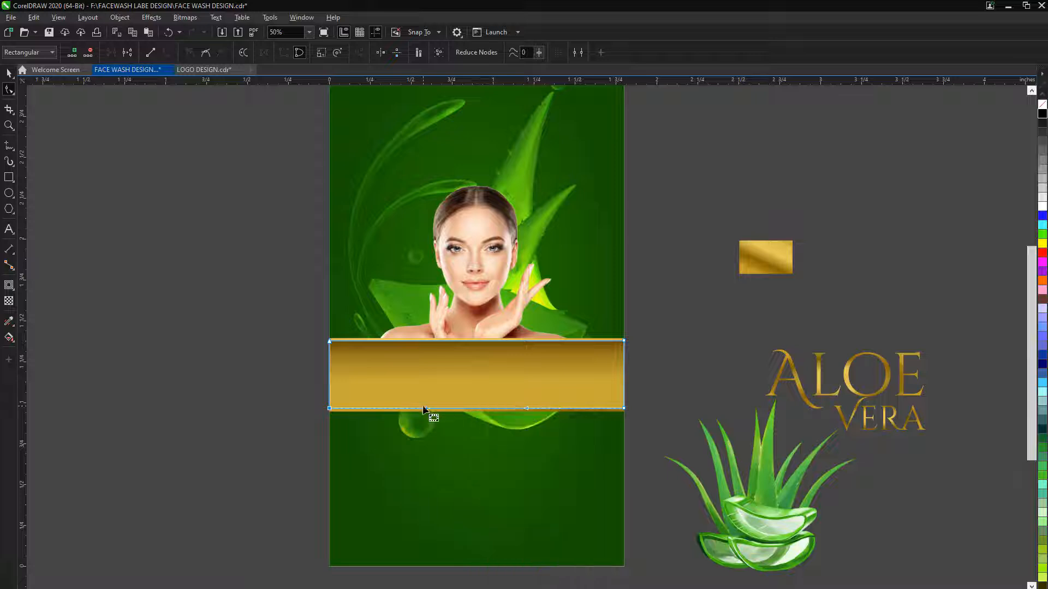
{"action": "left_click_drag", "start_coordinate": [424, 409], "coordinate": [482, 381]}
{"action": "left_click_drag", "start_coordinate": [426, 449], "coordinate": [423, 451]}
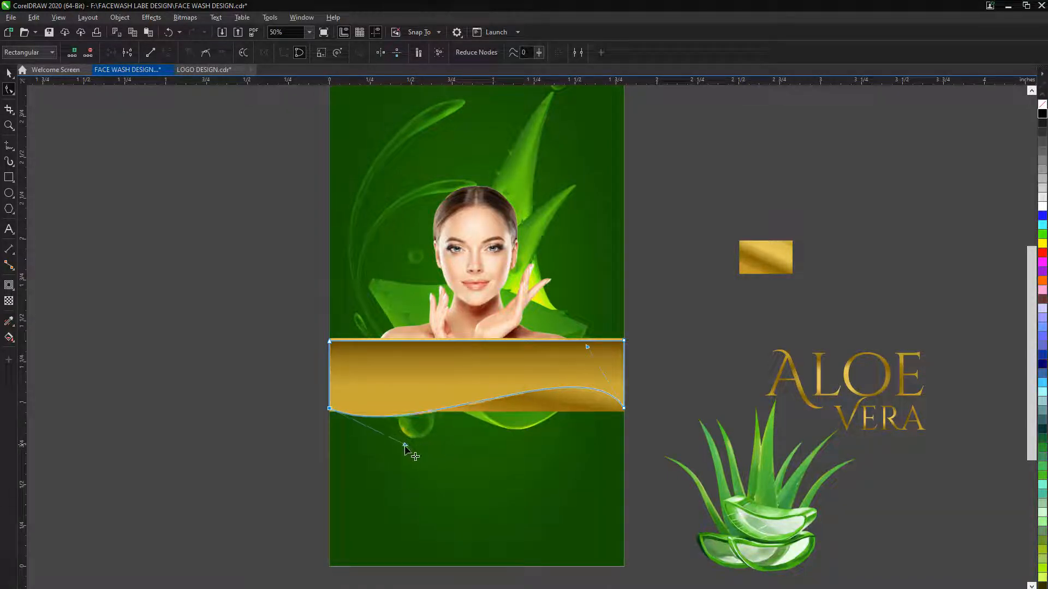
Bend the front band's upper edge into a matching wave and lower its upper-left corner node slightly
{"action": "right_click", "coordinate": [468, 340]}
{"action": "left_click", "coordinate": [490, 417]}
{"action": "left_click_drag", "start_coordinate": [427, 340], "coordinate": [434, 303]}
{"action": "left_click_drag", "start_coordinate": [525, 341], "coordinate": [542, 317]}
{"action": "left_click_drag", "start_coordinate": [434, 303], "coordinate": [430, 370]}
{"action": "left_click_drag", "start_coordinate": [411, 385], "coordinate": [402, 383]}
{"action": "left_click_drag", "start_coordinate": [329, 342], "coordinate": [331, 350]}
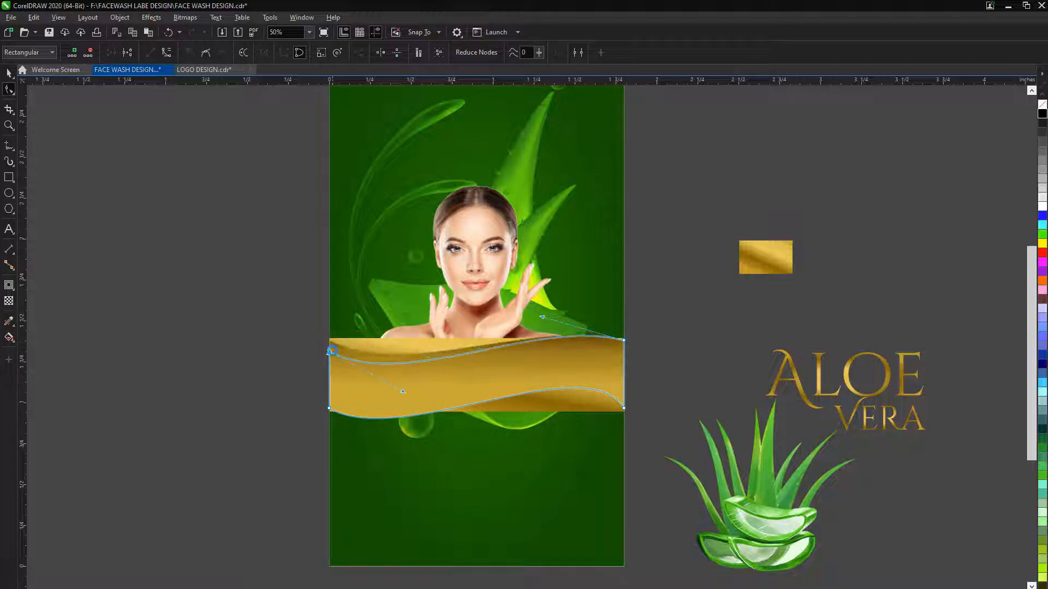
Curve the upper edge of the gold frame behind the band downwards to follow the wave
{"action": "key", "text": "space"}
{"action": "left_click", "coordinate": [418, 346]}
{"action": "key", "text": "space"}
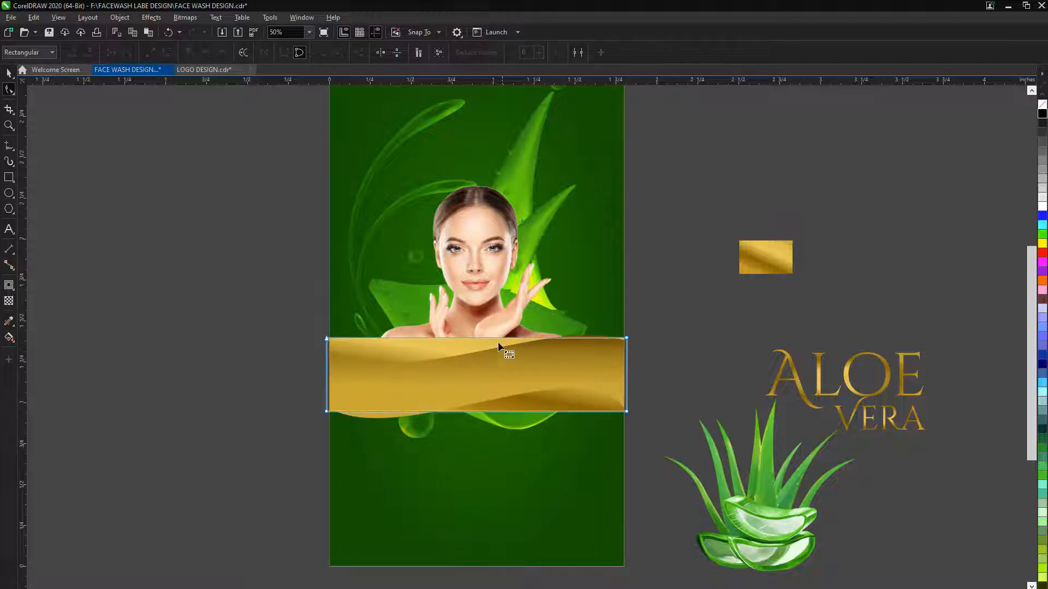
{"action": "right_click", "coordinate": [494, 337]}
{"action": "left_click", "coordinate": [511, 414]}
{"action": "left_click_drag", "start_coordinate": [426, 338], "coordinate": [414, 374]}
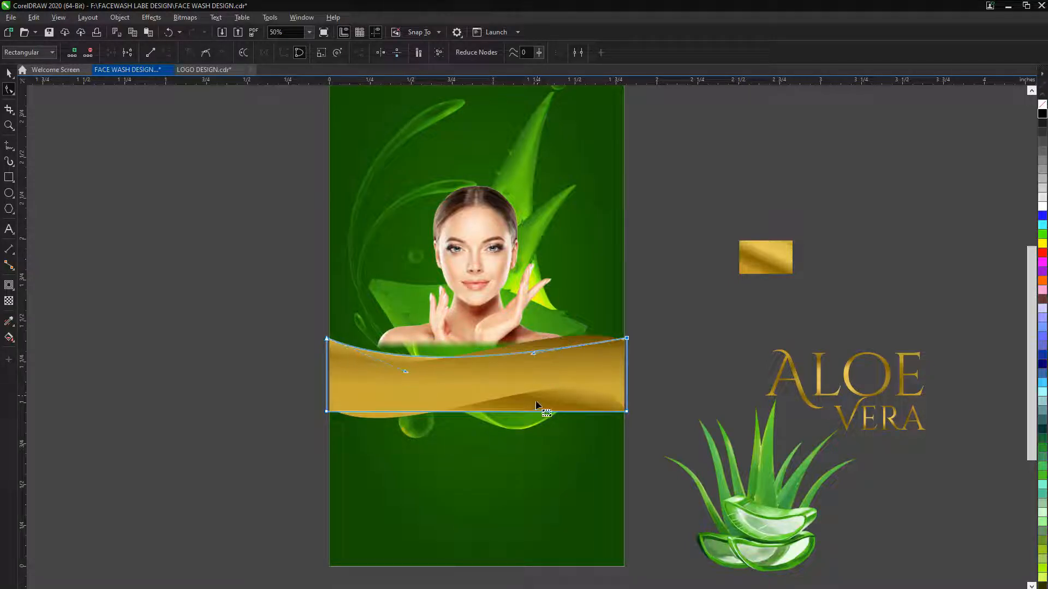
Curve the lower edge of the gold frame to follow the band's wave and deselect it
{"action": "right_click", "coordinate": [527, 414]}
{"action": "left_click", "coordinate": [543, 488]}
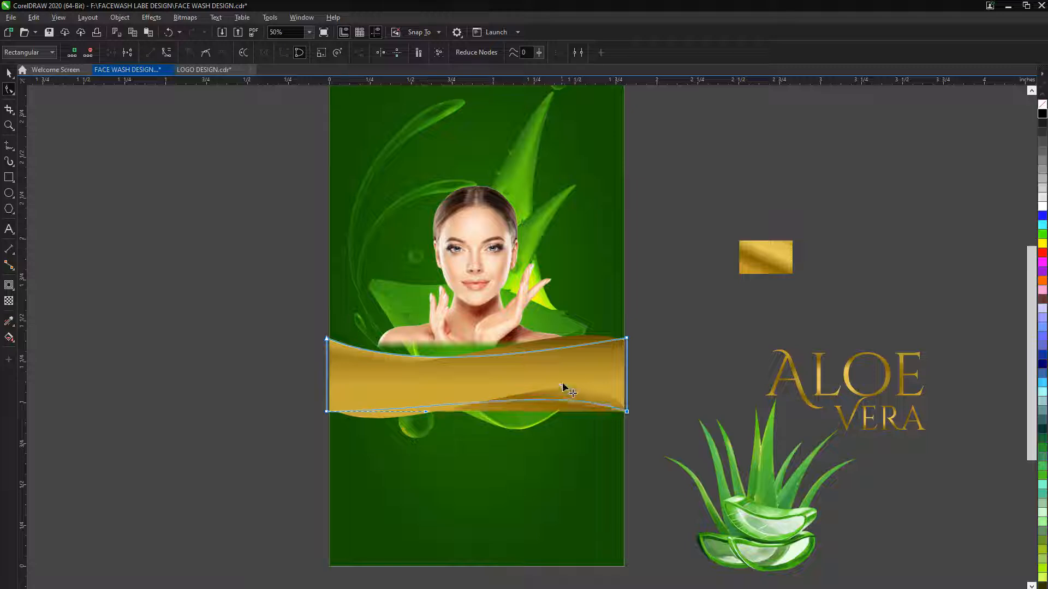
{"action": "key", "text": "space"}
{"action": "left_click", "coordinate": [245, 344]}
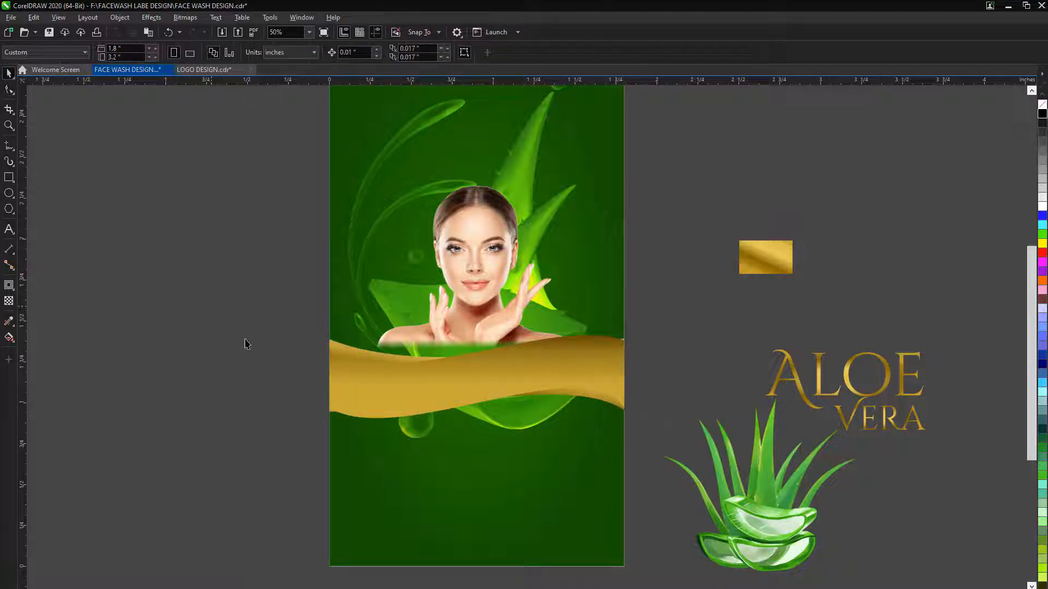
Copy the background's green gradient onto the "Aloe" and "Vera" lettering
{"action": "left_click", "coordinate": [11, 17]}
{"action": "left_click", "coordinate": [825, 409]}
{"action": "left_click", "coordinate": [8, 321]}
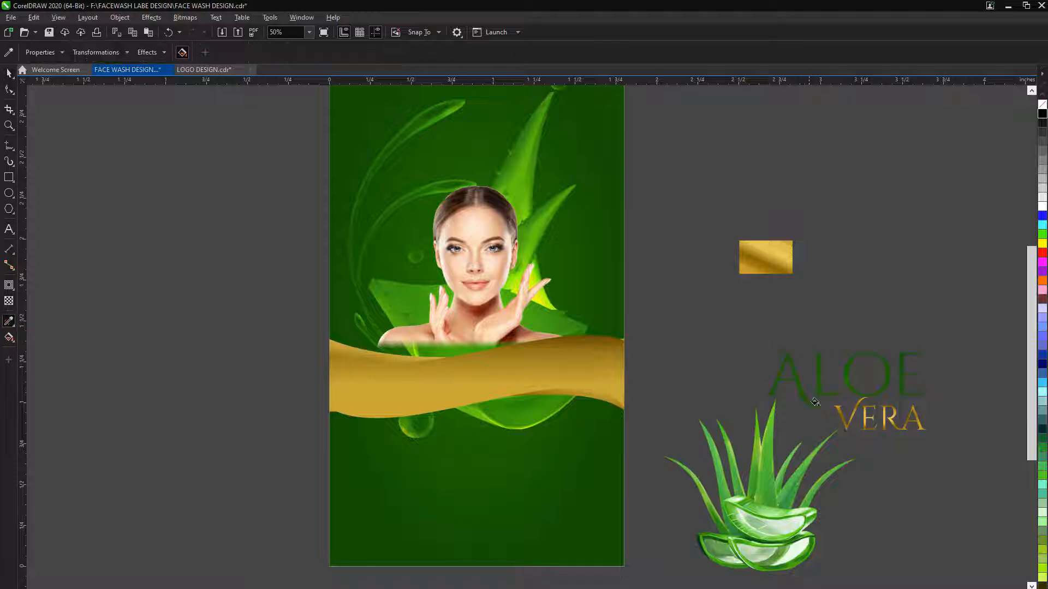
{"action": "left_click", "coordinate": [9, 73]}
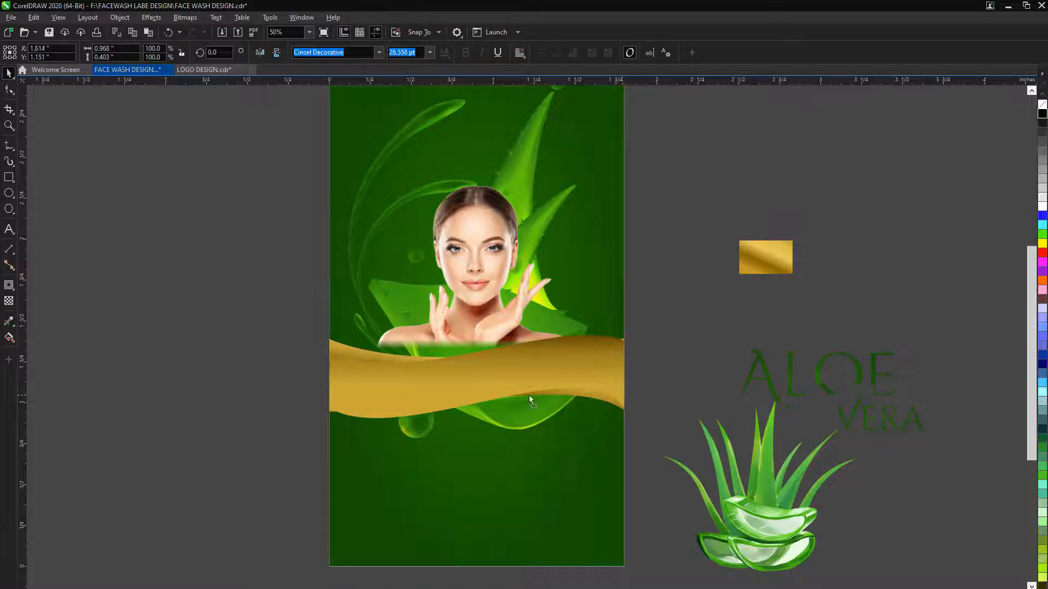
Move the green "Aloe" text onto the left half of the gold band and scale it down
{"action": "left_click_drag", "start_coordinate": [529, 396], "coordinate": [402, 395]}
{"action": "scroll", "coordinate": [403, 395], "scroll_direction": "up", "scroll_amount": 1}
{"action": "left_click_drag", "start_coordinate": [588, 451], "coordinate": [529, 436]}
{"action": "left_click", "coordinate": [225, 378]}
{"action": "scroll", "coordinate": [463, 409], "scroll_direction": "down", "scroll_amount": 1}
{"action": "scroll", "coordinate": [449, 402], "scroll_direction": "up", "scroll_amount": 1}
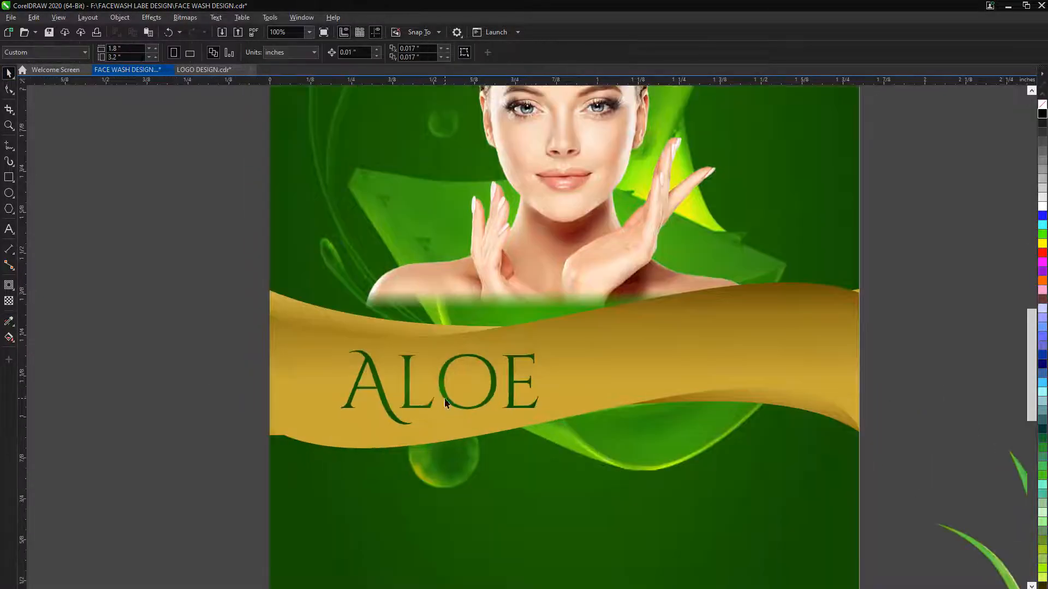
Extend the band text to "Aloe Vera", colour it white and centre it on the band at 16.69 pt
{"action": "left_click_drag", "start_coordinate": [529, 389], "coordinate": [589, 377]}
{"action": "left_click", "coordinate": [10, 74]}
{"action": "left_click", "coordinate": [789, 355]}
{"action": "left_click", "coordinate": [134, 375]}
{"action": "scroll", "coordinate": [603, 355], "scroll_direction": "down", "scroll_amount": 1}
{"action": "left_click", "coordinate": [602, 354]}
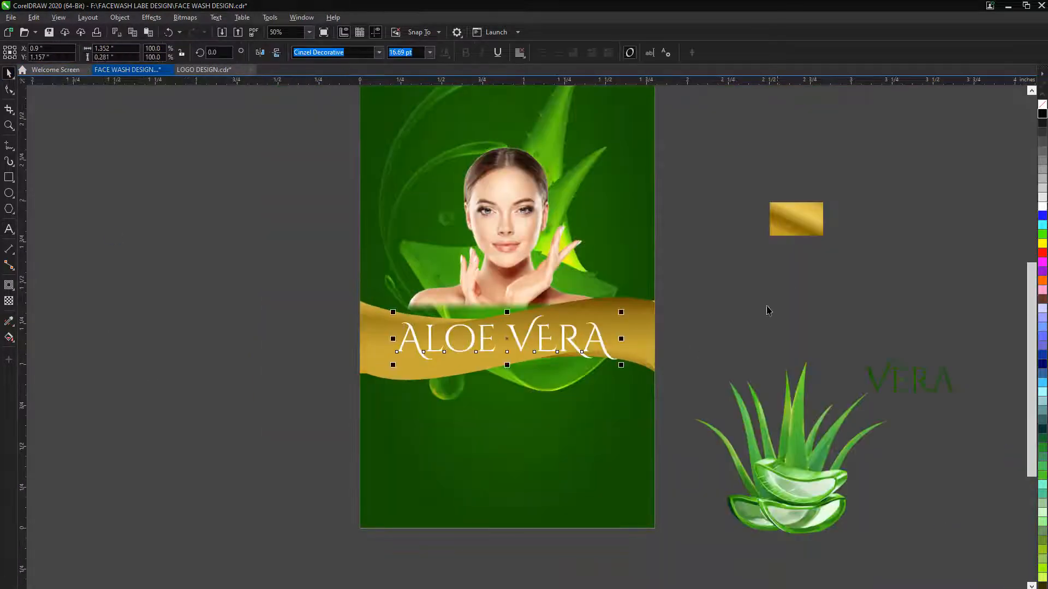
Scale the "Aloe Vera" text down to 13.911 pt and set its font to Daretro Mandra
{"action": "scroll", "coordinate": [602, 354], "scroll_direction": "down", "scroll_amount": 1}
{"action": "scroll", "coordinate": [601, 354], "scroll_direction": "up", "scroll_amount": 2}
{"action": "left_click_drag", "start_coordinate": [660, 403], "coordinate": [622, 393]}
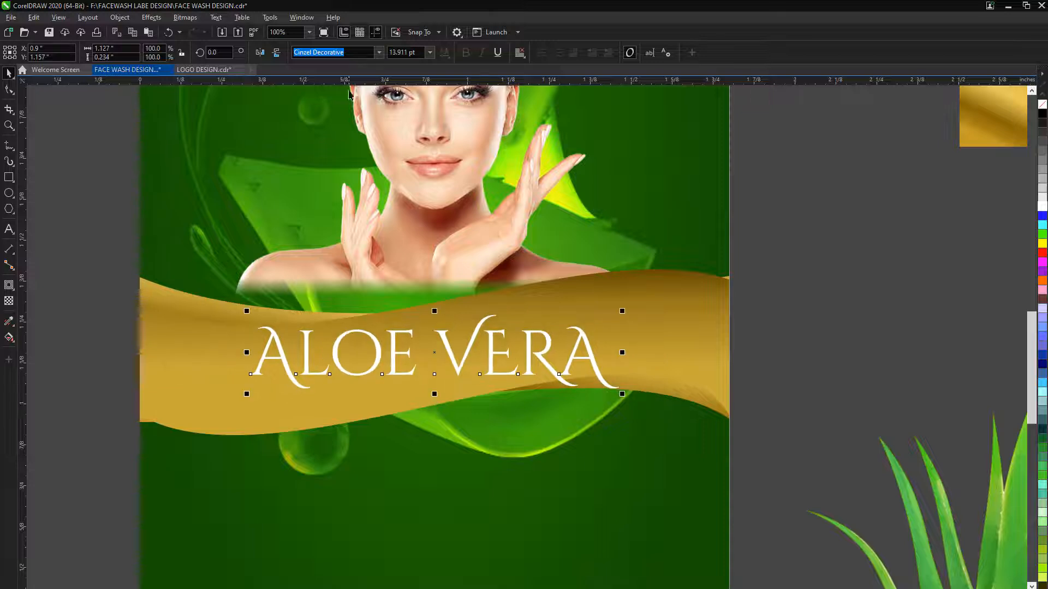
{"action": "left_click", "coordinate": [379, 53]}
{"action": "mouse_move", "coordinate": [382, 362]}
{"action": "left_click", "coordinate": [524, 363]}
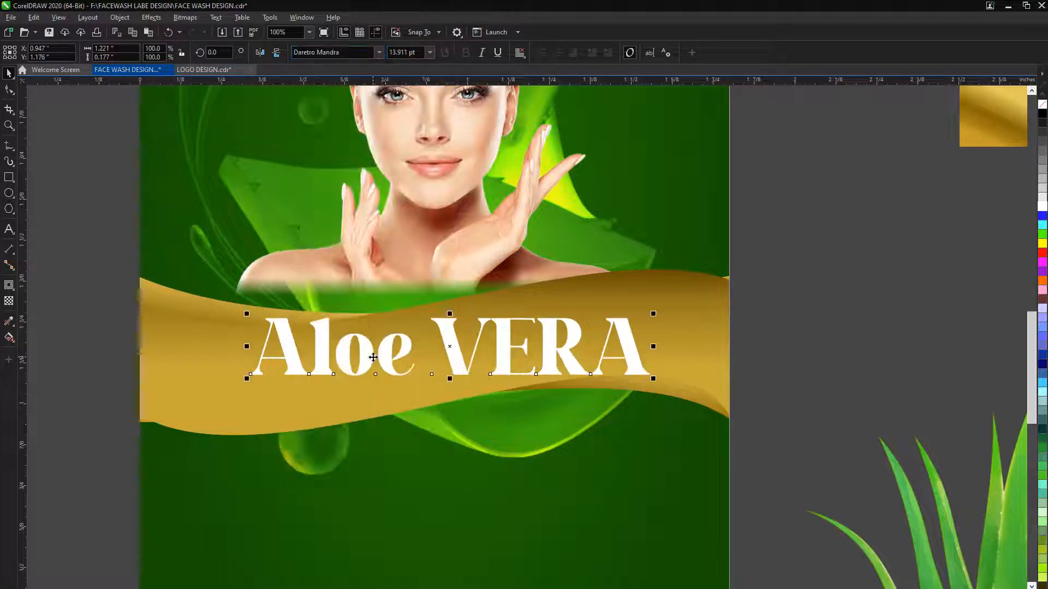
{"action": "key", "text": "Escape"}
Change the band text's font to Calliga and resize it to about 14.3 pt, centred on the band
{"action": "scroll", "coordinate": [564, 342], "scroll_direction": "down", "scroll_amount": 1}
{"action": "scroll", "coordinate": [537, 355], "scroll_direction": "up", "scroll_amount": 1}
{"action": "left_click_drag", "start_coordinate": [544, 351], "coordinate": [546, 355]}
{"action": "left_click_drag", "start_coordinate": [686, 367], "coordinate": [650, 384]}
{"action": "scroll", "coordinate": [535, 354], "scroll_direction": "down", "scroll_amount": 1}
{"action": "scroll", "coordinate": [522, 348], "scroll_direction": "up", "scroll_amount": 1}
{"action": "left_click", "coordinate": [379, 52]}
{"action": "left_click", "coordinate": [340, 101]}
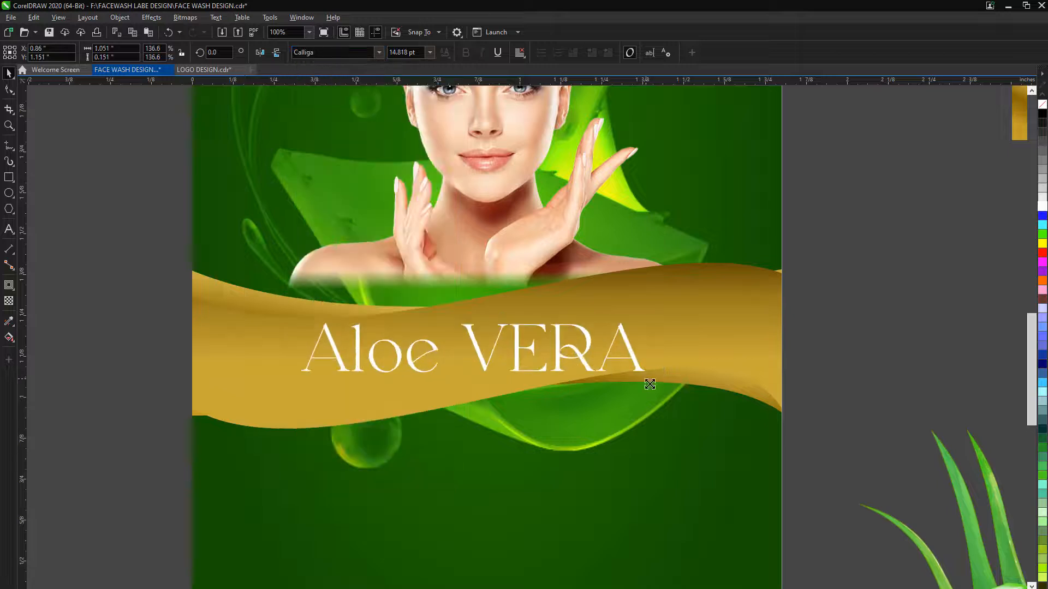
{"action": "key", "text": "Escape"}
{"action": "scroll", "coordinate": [795, 346], "scroll_direction": "down", "scroll_amount": 1}
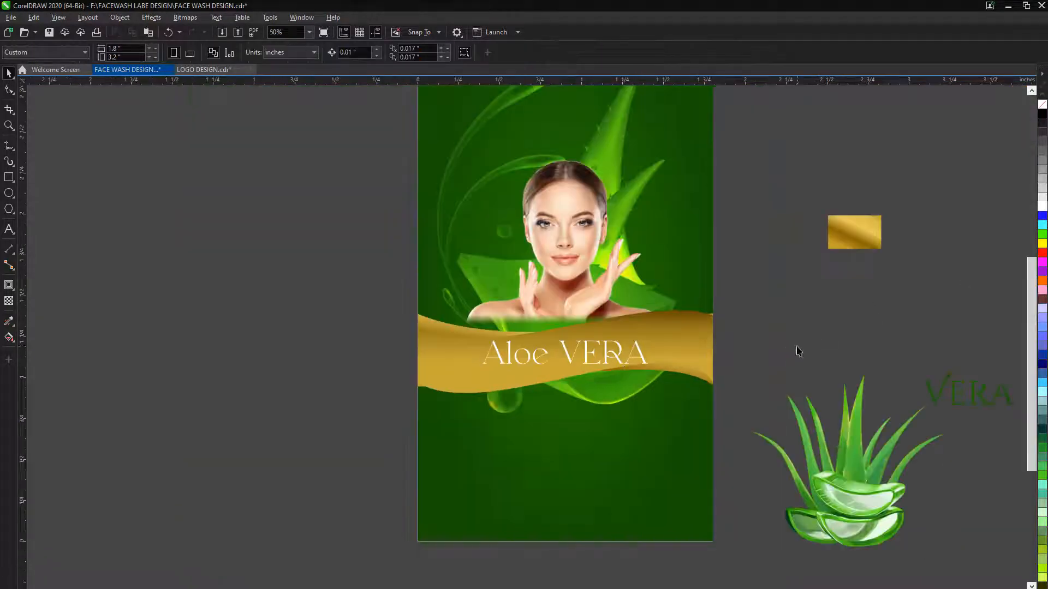
Move the "Aloe Vera" text below the gold band and draw a circle about 0.38 in wide beside the page
{"action": "scroll", "coordinate": [615, 376], "scroll_direction": "up", "scroll_amount": 1}
{"action": "left_click", "coordinate": [530, 355]}
{"action": "double_click", "coordinate": [519, 356]}
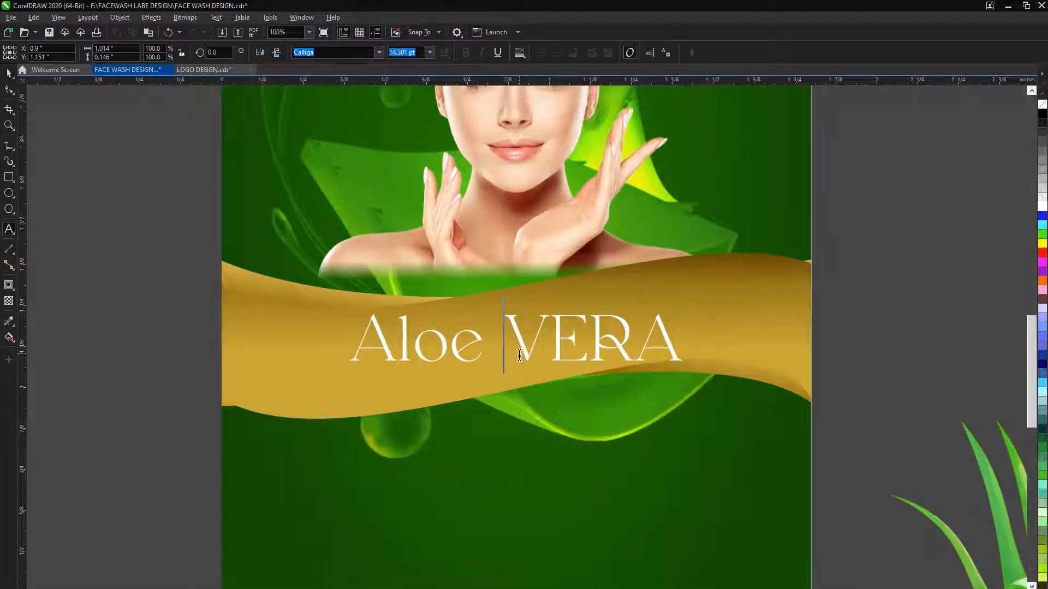
{"action": "left_click", "coordinate": [10, 71]}
{"action": "scroll", "coordinate": [514, 322], "scroll_direction": "down", "scroll_amount": 1}
{"action": "left_click_drag", "start_coordinate": [513, 327], "coordinate": [513, 436]}
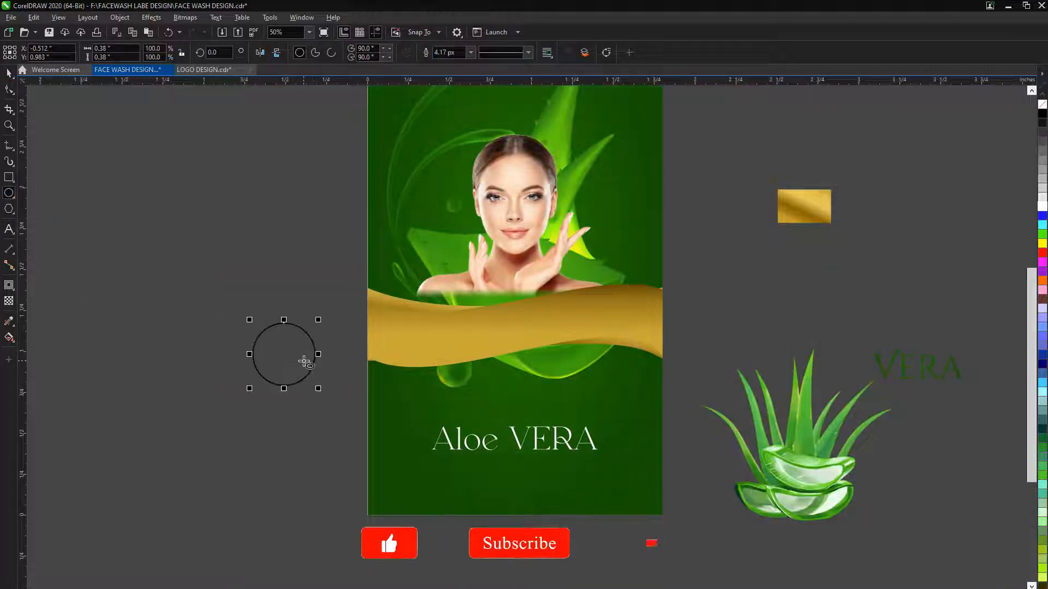
Copy the "Aloe Vera" text to the empty area beside the page and change the copy to "R"
{"action": "left_click_drag", "start_coordinate": [538, 447], "coordinate": [305, 426]}
{"action": "right_click", "coordinate": [305, 426]}
{"action": "double_click", "coordinate": [341, 417]}
{"action": "key", "text": "ctrl+a"}
{"action": "type", "text": "R"}
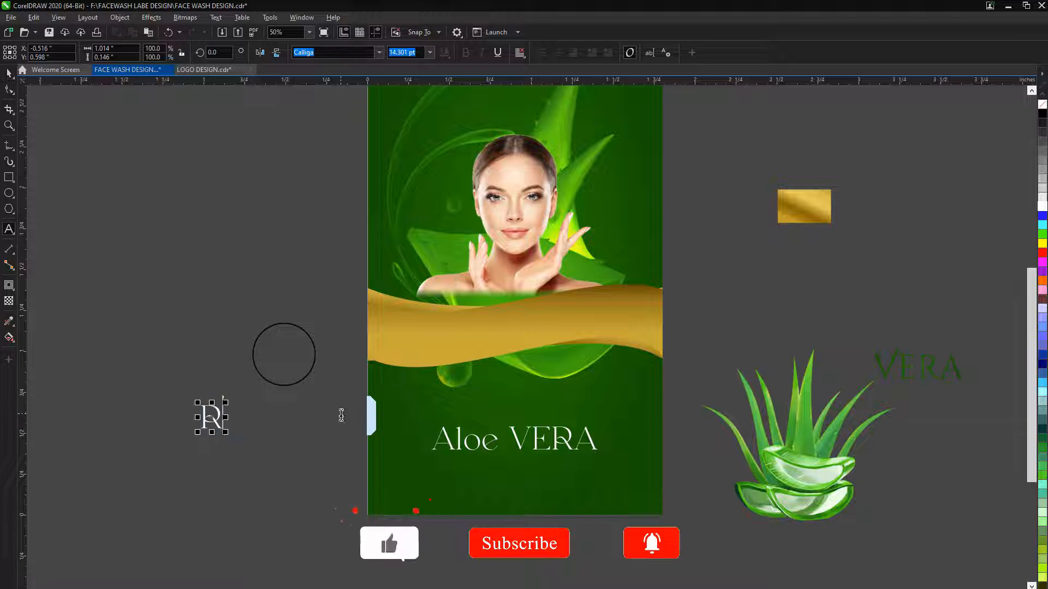
Apply the gold gradient of the sample rectangle to the circle beside the page
{"action": "left_click", "coordinate": [9, 73]}
{"action": "left_click", "coordinate": [313, 369]}
{"action": "left_click", "coordinate": [9, 321]}
{"action": "left_click", "coordinate": [797, 209]}
{"action": "left_click", "coordinate": [284, 357]}
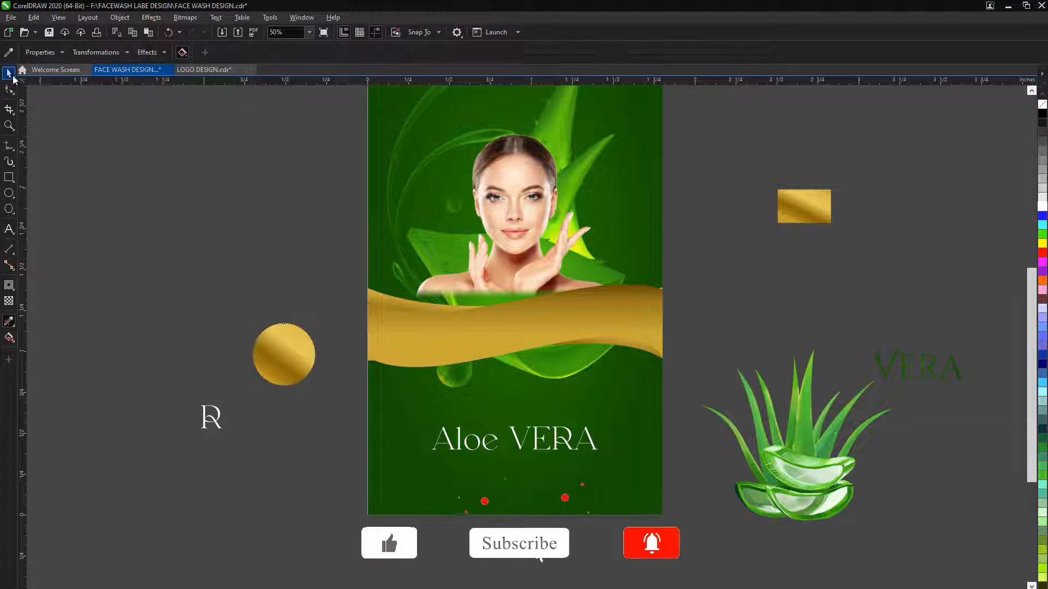
Add a concentric circle 0.323 in wide inside the gold one, with an elliptical fountain fill offset X -19%, Y 13%
{"action": "left_click", "coordinate": [10, 73]}
{"action": "scroll", "coordinate": [279, 362], "scroll_direction": "up", "scroll_amount": 1}
{"action": "left_click", "coordinate": [284, 364]}
{"action": "key", "text": "F11"}
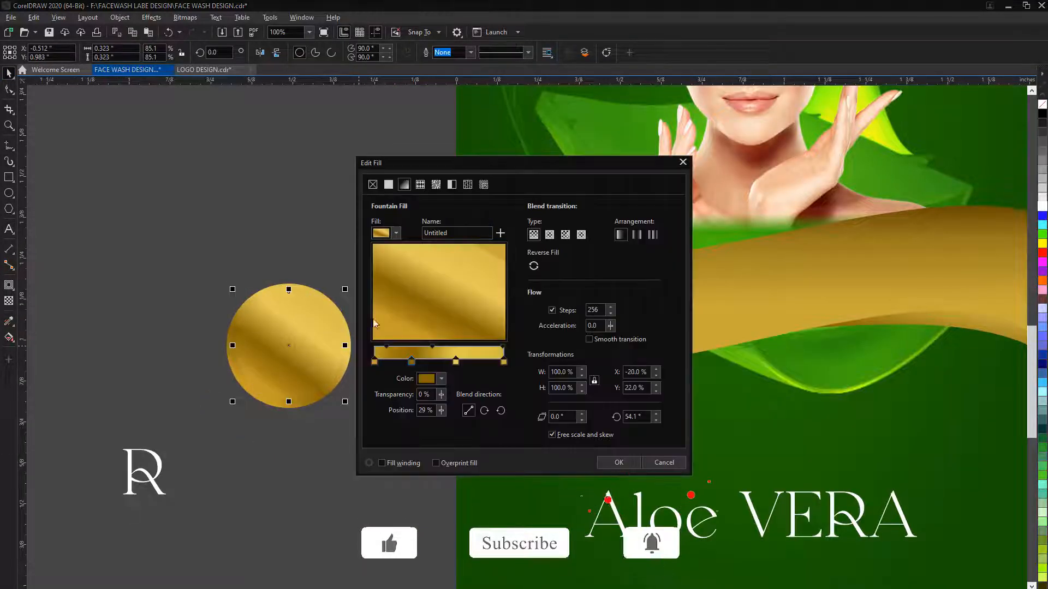
{"action": "left_click", "coordinate": [549, 235]}
{"action": "mouse_move", "coordinate": [422, 274]}
{"action": "left_mouse_down"}
{"action": "mouse_move", "coordinate": [440, 296]}
{"action": "mouse_move", "coordinate": [427, 280]}
{"action": "left_mouse_up"}
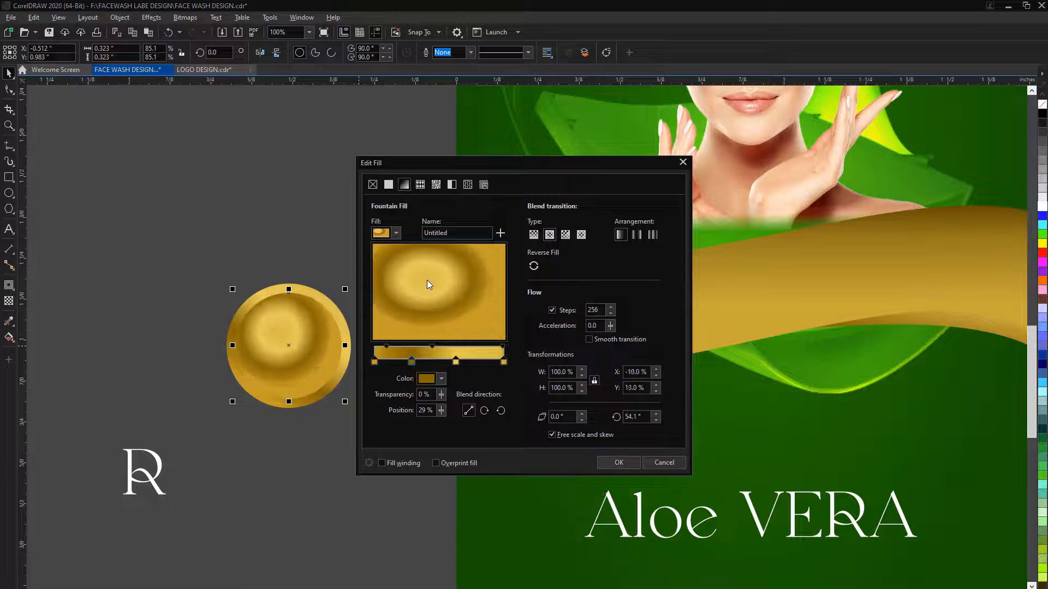
{"action": "left_click", "coordinate": [606, 463]}
Place the white "R" in the middle of the gold circles
{"action": "left_click_drag", "start_coordinate": [163, 480], "coordinate": [293, 374]}
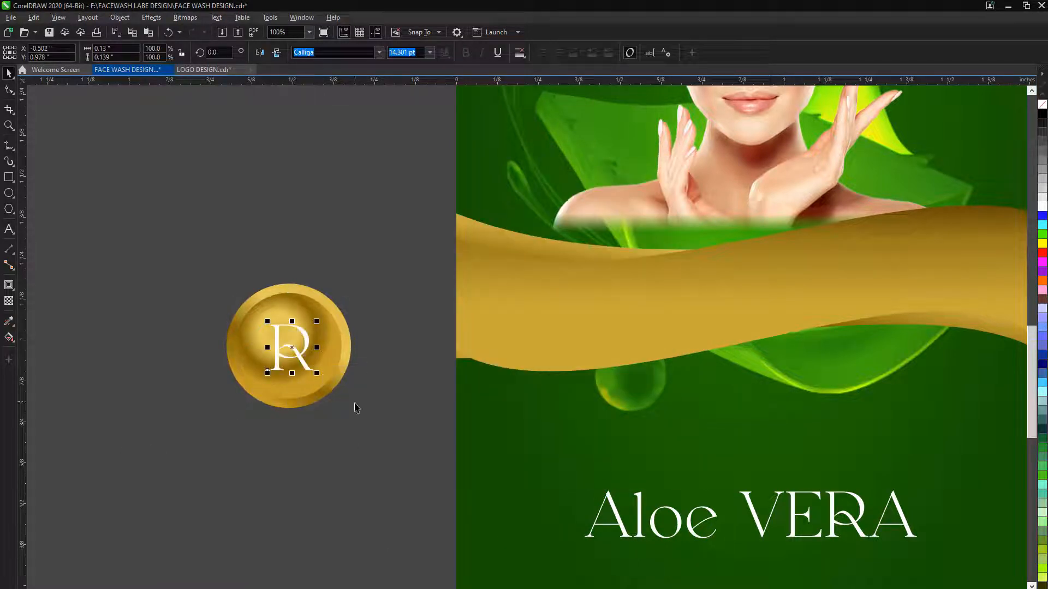
{"action": "scroll", "coordinate": [225, 355], "scroll_direction": "up", "scroll_amount": 1}
{"action": "left_click_drag", "start_coordinate": [405, 389], "coordinate": [422, 409]}
{"action": "key", "text": "Escape"}
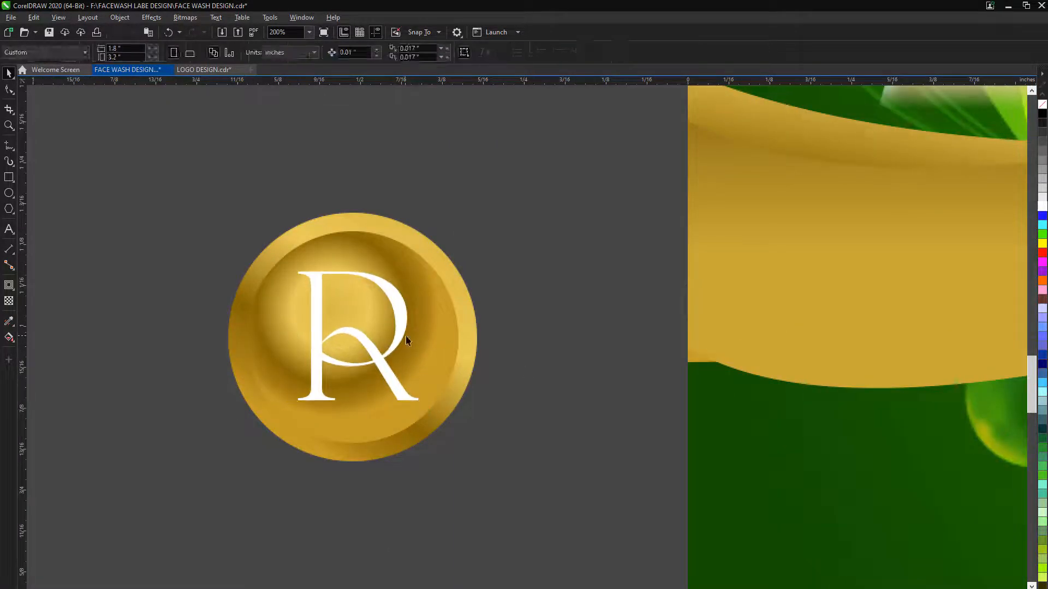
{"action": "left_click", "coordinate": [404, 335]}
{"action": "left_click", "coordinate": [472, 176]}
{"action": "left_click", "coordinate": [403, 330]}
{"action": "left_click", "coordinate": [469, 323], "text": "shift"}
{"action": "left_click", "coordinate": [401, 52]}
{"action": "left_click", "coordinate": [471, 180]}
{"action": "left_click_drag", "start_coordinate": [402, 329], "coordinate": [172, 332]}
{"action": "scroll", "coordinate": [332, 370], "scroll_direction": "down", "scroll_amount": 1}
{"action": "left_click_drag", "start_coordinate": [407, 419], "coordinate": [383, 395]}
{"action": "left_click_drag", "start_coordinate": [344, 354], "coordinate": [840, 405]}
{"action": "scroll", "coordinate": [257, 367], "scroll_direction": "down", "scroll_amount": 1}
{"action": "scroll", "coordinate": [547, 389], "scroll_direction": "up", "scroll_amount": 1}
{"action": "scroll", "coordinate": [572, 389], "scroll_direction": "down", "scroll_amount": 1}
{"action": "key", "text": "ctrl+z"}
{"action": "key", "text": "ctrl+z"}
{"action": "key", "text": "ctrl+z"}
Try placing the R emblem over the lower edge of the gold band
{"action": "left_click_drag", "start_coordinate": [279, 308], "coordinate": [362, 405]}
{"action": "left_click_drag", "start_coordinate": [316, 360], "coordinate": [557, 372]}
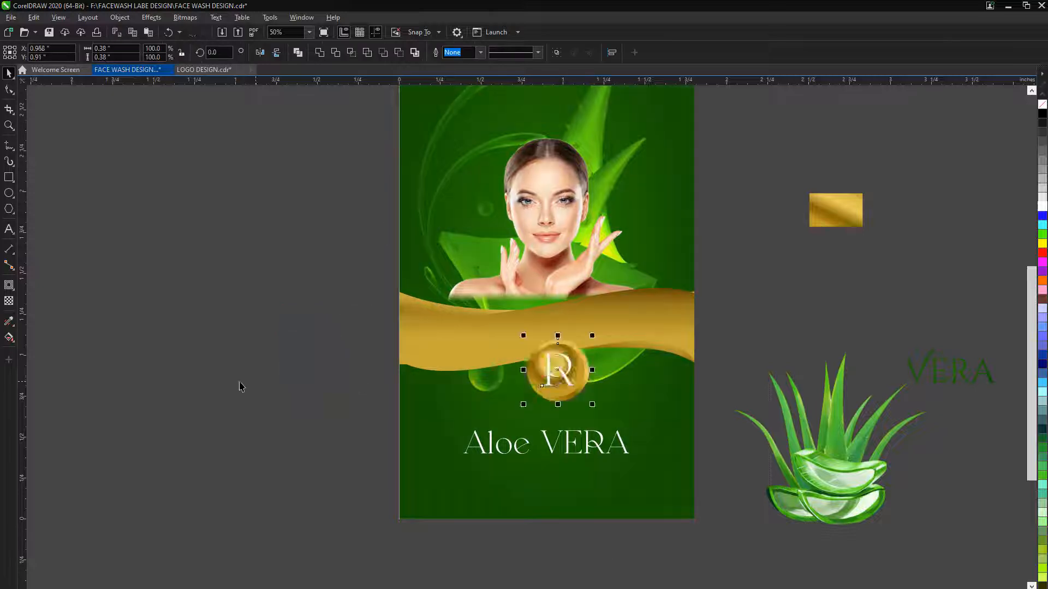
{"action": "key", "text": "ctrl+z"}
Try moving the "R" off the emblem and deleting the inner circle, and undo both changes
{"action": "left_click", "coordinate": [212, 379]}
{"action": "scroll", "coordinate": [315, 362], "scroll_direction": "up", "scroll_amount": 1}
{"action": "left_click_drag", "start_coordinate": [318, 363], "coordinate": [197, 427]}
{"action": "left_click", "coordinate": [358, 359]}
{"action": "key", "text": "Delete"}
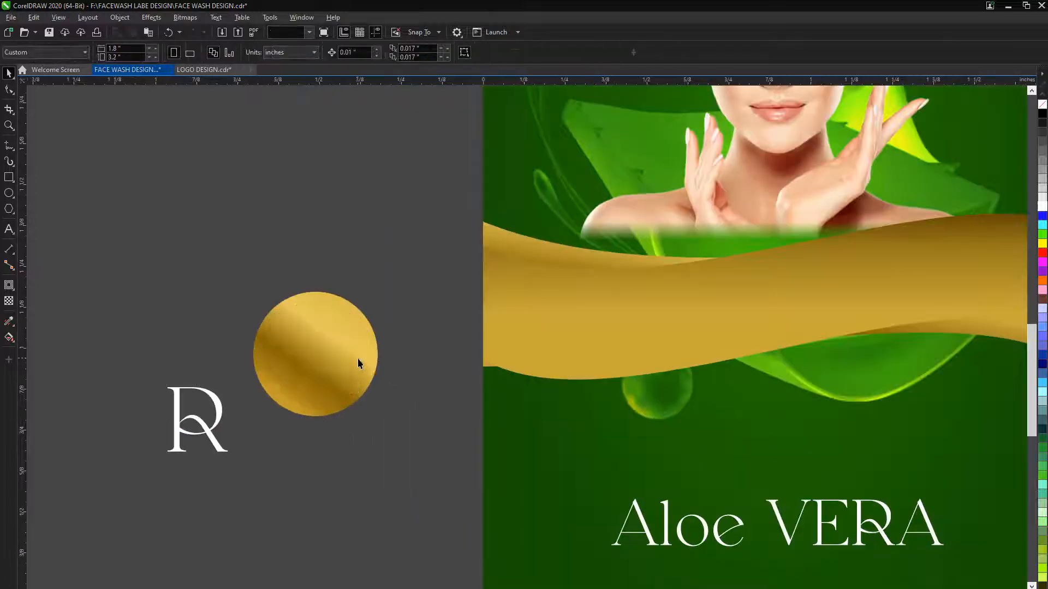
{"action": "key", "text": "ctrl+z"}
{"action": "key", "text": "ctrl+z"}
{"action": "key", "text": "ctrl+z"}
Shrink the inner elliptical-gradient circle to a small bubble and place it in the gold circle's upper right area
{"action": "left_click", "coordinate": [234, 342]}
{"action": "scroll", "coordinate": [224, 348], "scroll_direction": "up", "scroll_amount": 1}
{"action": "left_click_drag", "start_coordinate": [476, 348], "coordinate": [562, 359]}
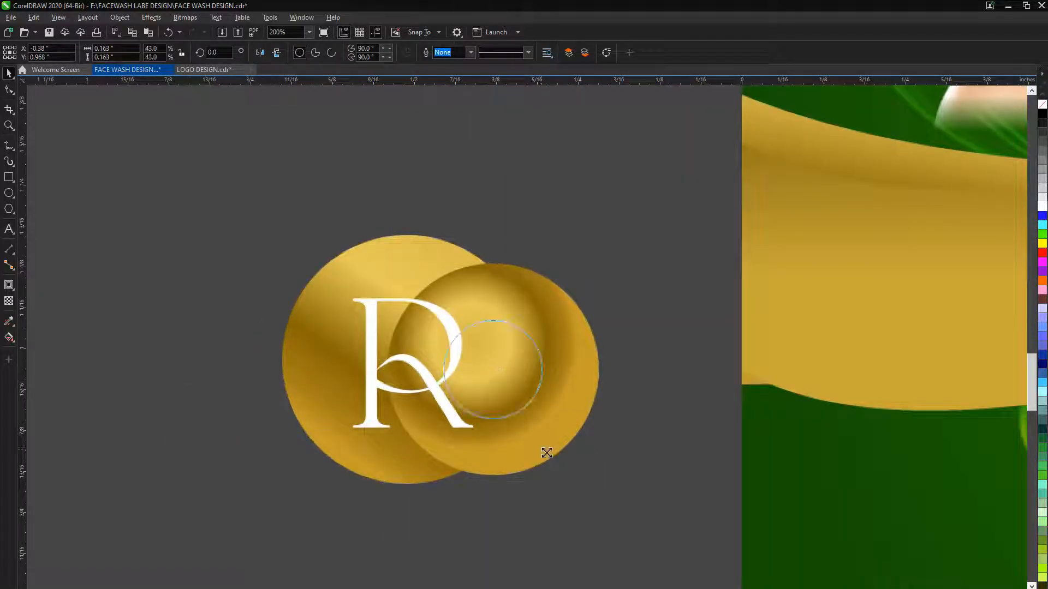
{"action": "left_click_drag", "start_coordinate": [547, 453], "coordinate": [541, 437]}
{"action": "left_click_drag", "start_coordinate": [514, 375], "coordinate": [480, 309]}
{"action": "key", "text": "Escape"}
{"action": "scroll", "coordinate": [461, 413], "scroll_direction": "down", "scroll_amount": 1}
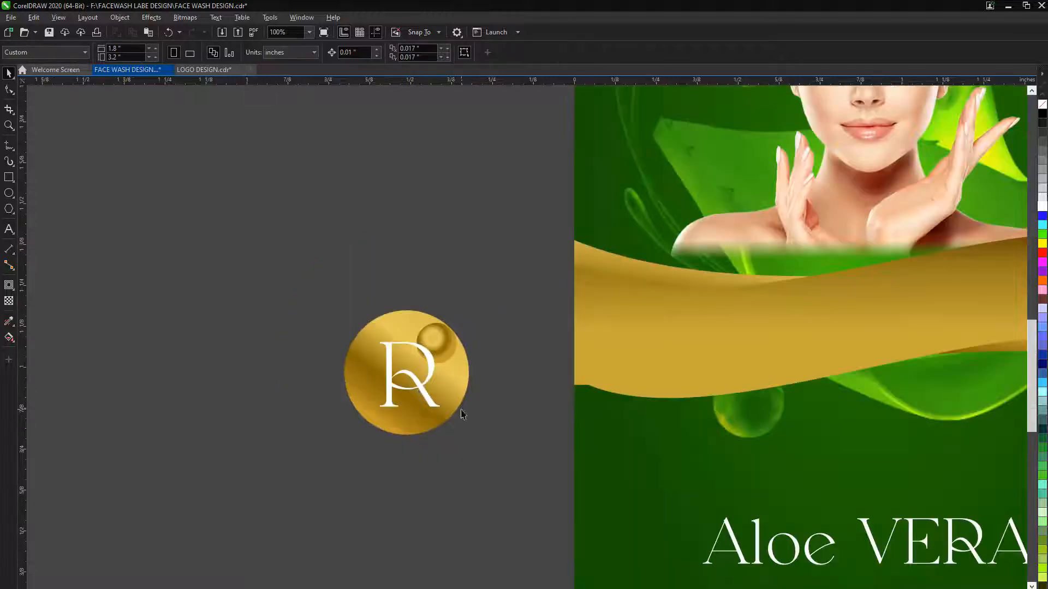
Add a concentric 0.417 in copy of the gold circle and remove its fill
{"action": "left_click", "coordinate": [450, 406]}
{"action": "left_click_drag", "start_coordinate": [478, 447], "coordinate": [479, 446]}
{"action": "key", "text": "F11"}
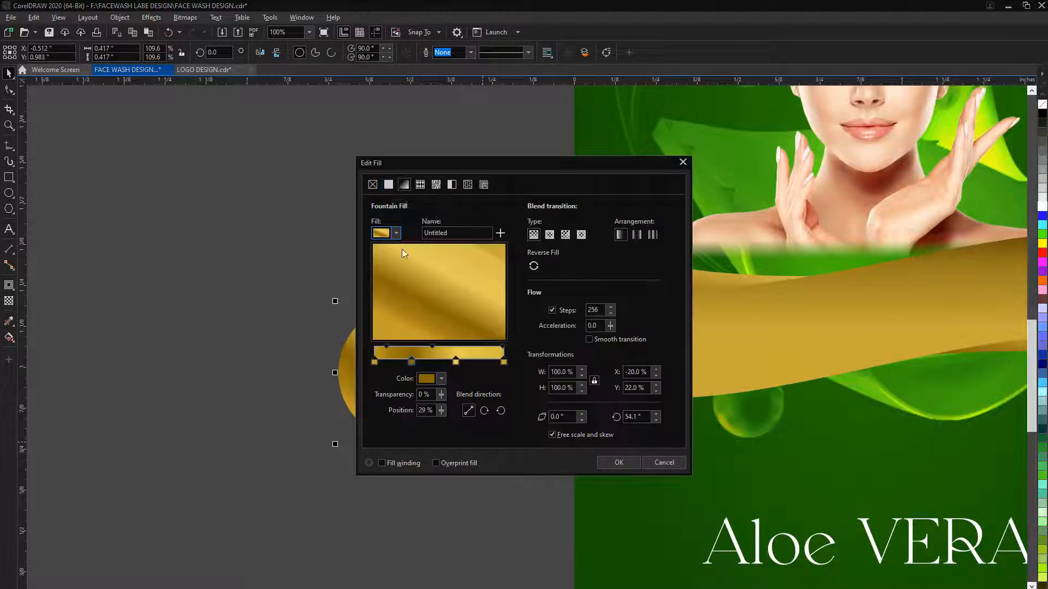
{"action": "left_click", "coordinate": [389, 185]}
{"action": "left_click", "coordinate": [618, 463]}
{"action": "left_click", "coordinate": [449, 349]}
{"action": "key", "text": "ctrl+z"}
{"action": "key", "text": "F11"}
{"action": "left_click", "coordinate": [616, 463]}
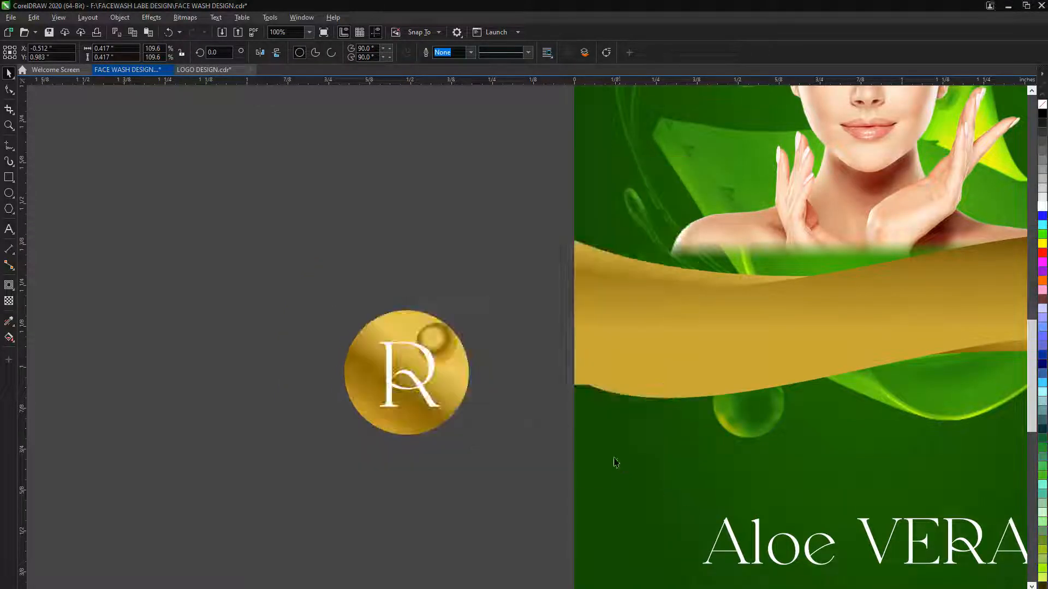
Give the outer circle an 8.0 px outline in gold #C99D36, sampled from the artwork
{"action": "key", "text": "F12"}
{"action": "left_click", "coordinate": [457, 280]}
{"action": "left_click", "coordinate": [437, 351]}
{"action": "left_click", "coordinate": [456, 264]}
{"action": "left_click", "coordinate": [522, 425]}
{"action": "left_click", "coordinate": [408, 424]}
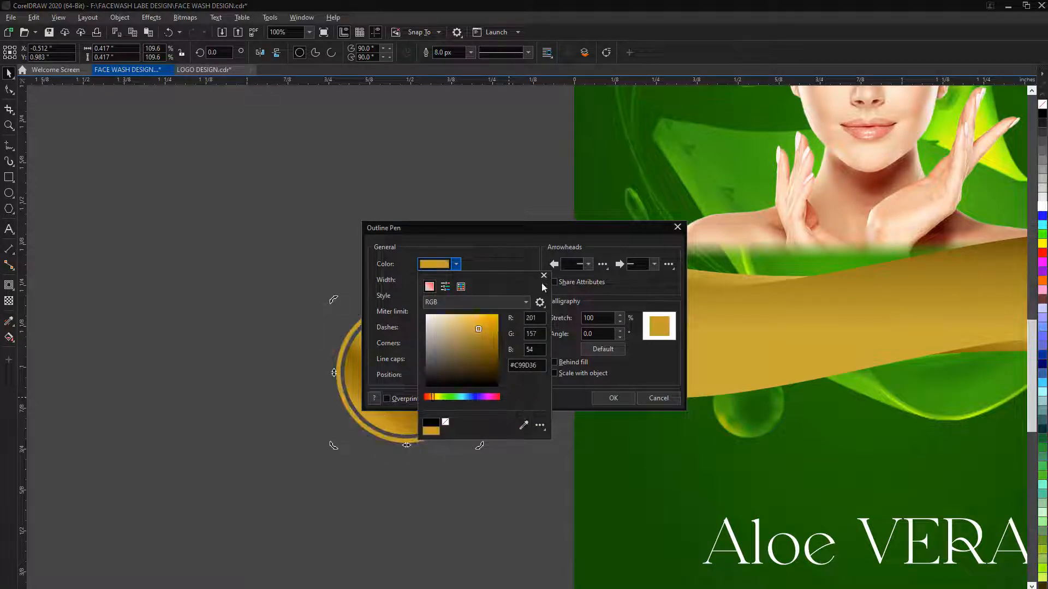
{"action": "left_click", "coordinate": [543, 275]}
{"action": "left_click", "coordinate": [613, 399]}
Group the "R", the gold circles and the outer ring into one emblem
{"action": "left_click", "coordinate": [516, 339]}
{"action": "left_click_drag", "start_coordinate": [504, 284], "coordinate": [319, 461]}
{"action": "key", "text": "ctrl+g"}
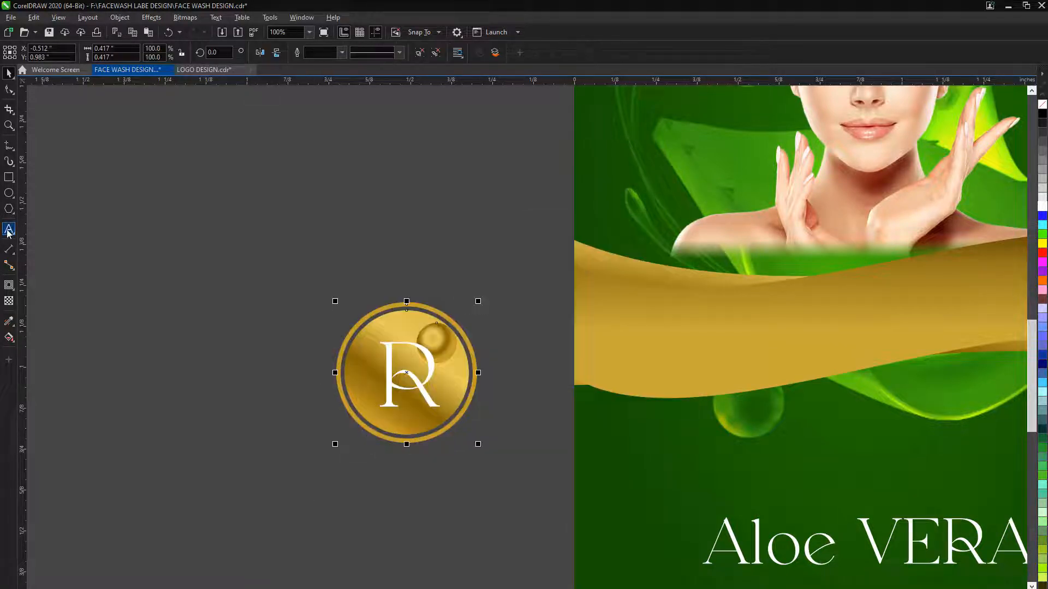
Move the "Aloe Vera" text under the emblem, scale it down to 9.295 pt and centre it horizontally on the emblem
{"action": "left_click_drag", "start_coordinate": [750, 544], "coordinate": [302, 474]}
{"action": "scroll", "coordinate": [398, 499], "scroll_direction": "down", "scroll_amount": 1}
{"action": "scroll", "coordinate": [406, 485], "scroll_direction": "up", "scroll_amount": 1}
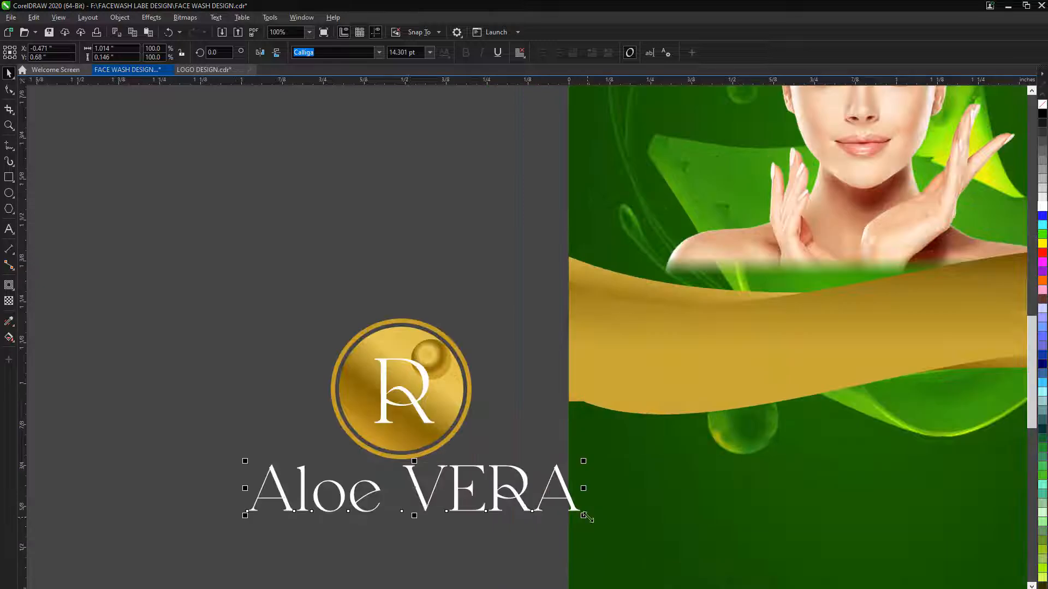
{"action": "left_click_drag", "start_coordinate": [585, 517], "coordinate": [526, 508]}
{"action": "left_click", "coordinate": [434, 449], "text": "shift"}
{"action": "key", "text": "c"}
Copy the "Aloe Vera" text just below itself and change the copy to "Brand name"
{"action": "left_click", "coordinate": [447, 511]}
{"action": "left_click_drag", "start_coordinate": [440, 503], "coordinate": [438, 534]}
{"action": "key", "text": "Delete"}
{"action": "key", "text": "ctrl+z"}
{"action": "key", "text": "F8"}
{"action": "key", "text": "ctrl+a"}
{"action": "type", "text": "B"}
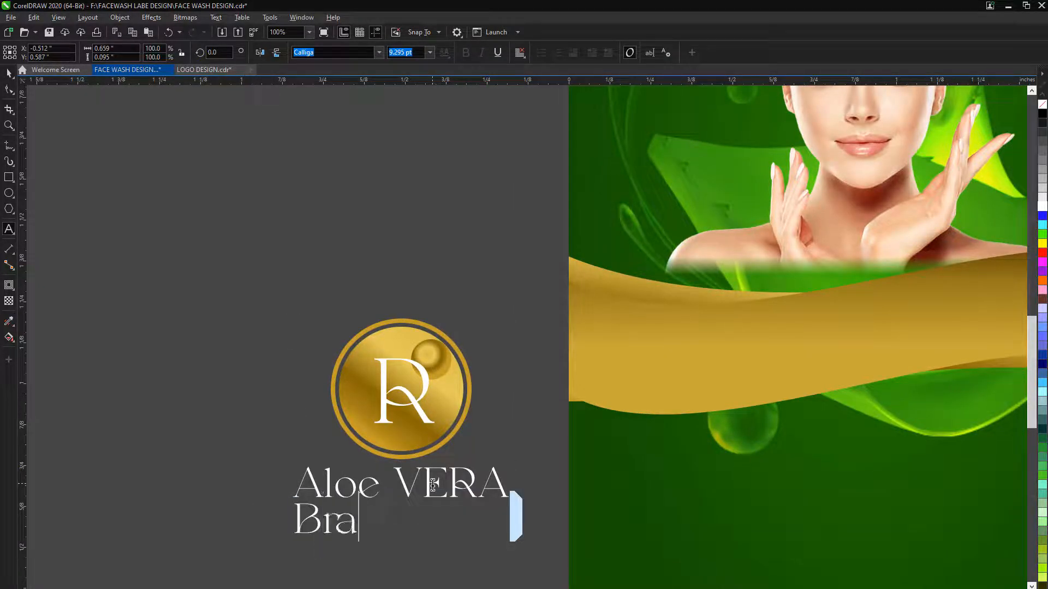
{"action": "type", "text": "rand name"}
Preview alternative fonts on the "Brand name" text
{"action": "key", "text": "ctrl+a"}
{"action": "left_click", "coordinate": [379, 52]}
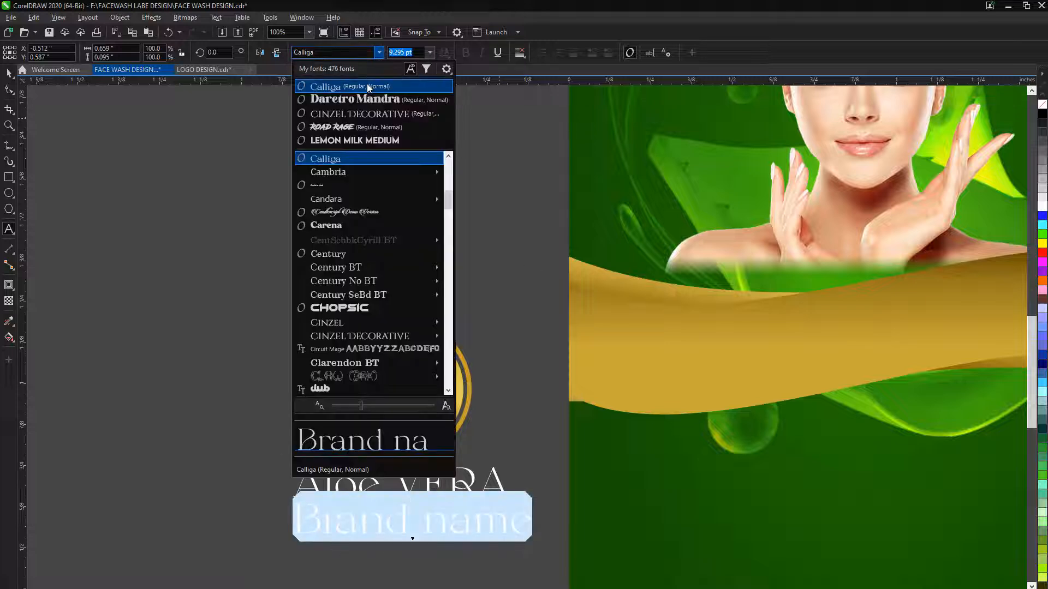
{"action": "scroll", "coordinate": [355, 294], "scroll_direction": "down", "scroll_amount": 5}
{"action": "mouse_move", "coordinate": [355, 294]}
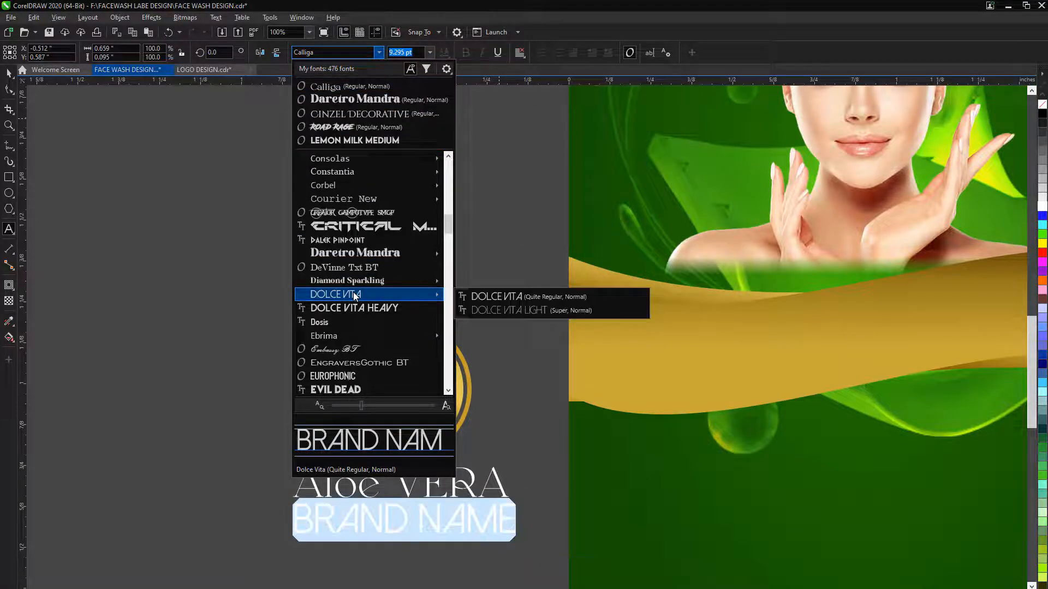
{"action": "scroll", "coordinate": [352, 292], "scroll_direction": "down", "scroll_amount": 5}
{"action": "scroll", "coordinate": [353, 328], "scroll_direction": "down", "scroll_amount": 5}
{"action": "type", "text": "l"}
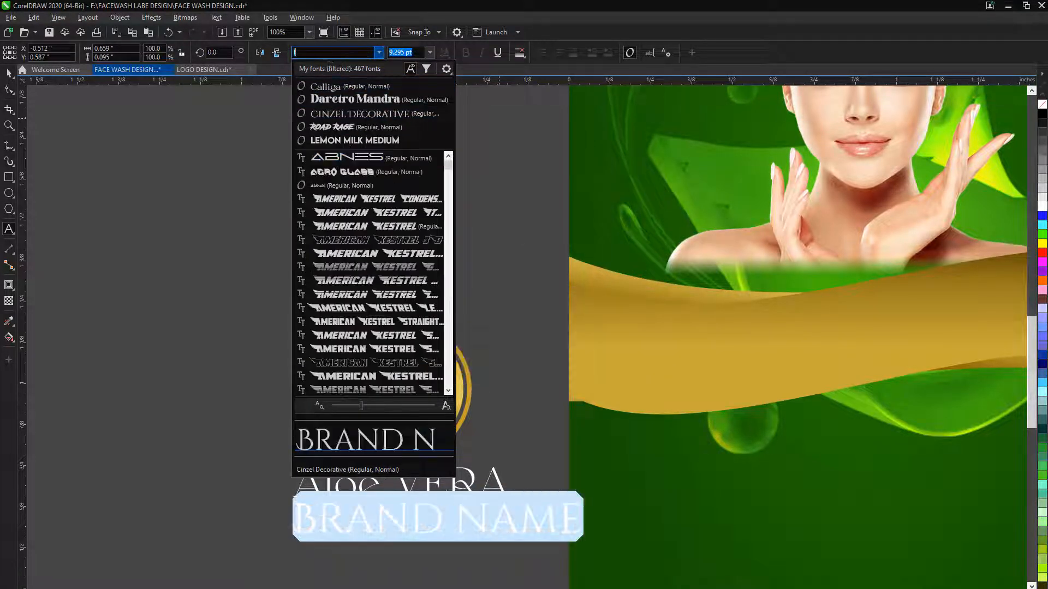
{"action": "key", "text": "BackSpace"}
{"action": "type", "text": "l"}
{"action": "scroll", "coordinate": [399, 329], "scroll_direction": "down", "scroll_amount": 7}
{"action": "scroll", "coordinate": [394, 329], "scroll_direction": "down", "scroll_amount": 12}
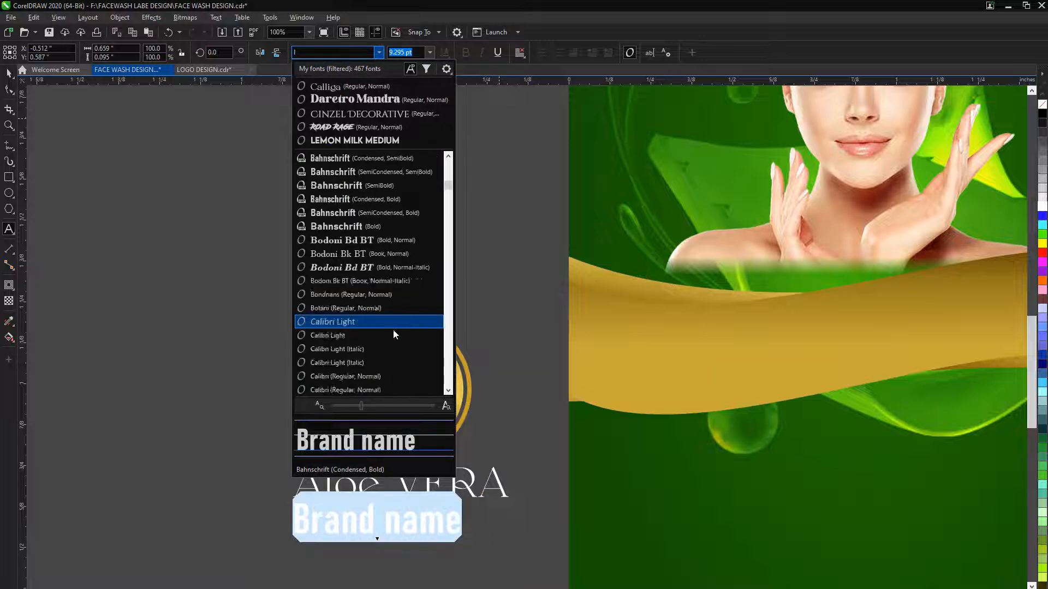
{"action": "left_click", "coordinate": [391, 335]}
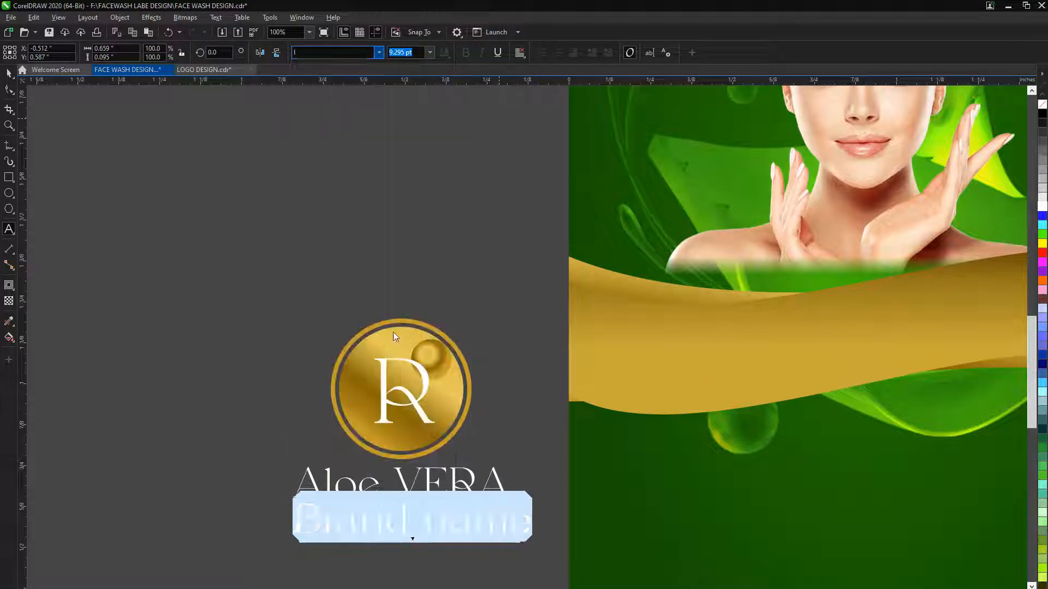
Set the "Brand name" text to Cambria bold italic at 8.152 pt
{"action": "key", "text": "ctrl+space"}
{"action": "scroll", "coordinate": [388, 557], "scroll_direction": "up", "scroll_amount": 1}
{"action": "mouse_move", "coordinate": [425, 501]}
{"action": "left_mouse_down"}
{"action": "mouse_move", "coordinate": [391, 502]}
{"action": "mouse_move", "coordinate": [412, 505]}
{"action": "left_mouse_up"}
{"action": "double_click", "coordinate": [411, 504]}
{"action": "key", "text": "ctrl+a"}
{"action": "key", "text": "ctrl+space"}
{"action": "scroll", "coordinate": [495, 252], "scroll_direction": "down", "scroll_amount": 1}
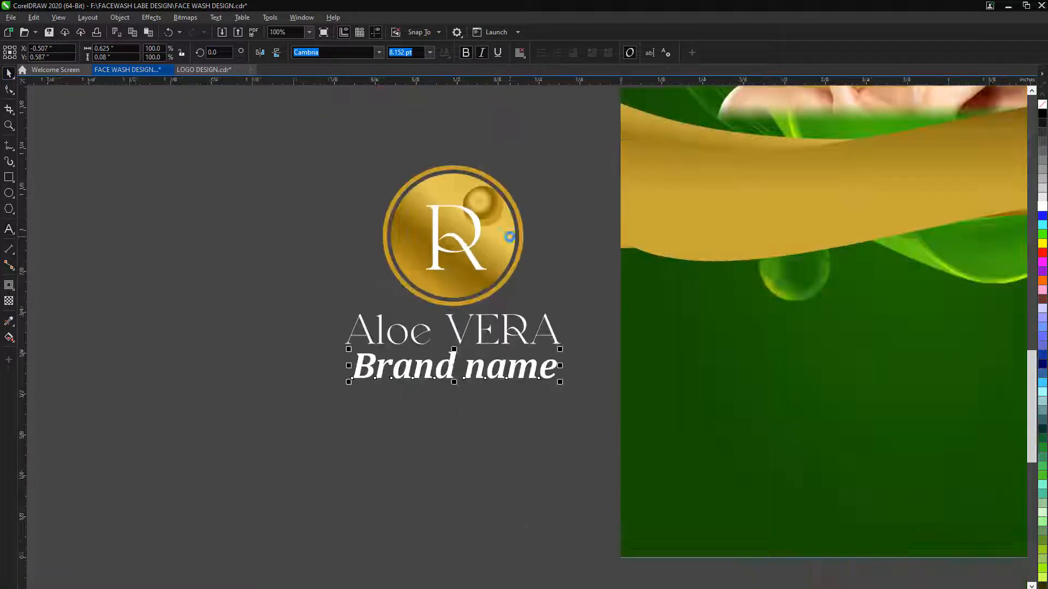
Copy the "Brand name" line downwards and change the copy to "Aloe Vera"
{"action": "scroll", "coordinate": [456, 360], "scroll_direction": "up", "scroll_amount": 1}
{"action": "left_click_drag", "start_coordinate": [449, 395], "coordinate": [444, 451]}
{"action": "right_click", "coordinate": [444, 451]}
{"action": "key", "text": "F8"}
{"action": "key", "text": "ctrl+a"}
{"action": "type", "text": "A"}
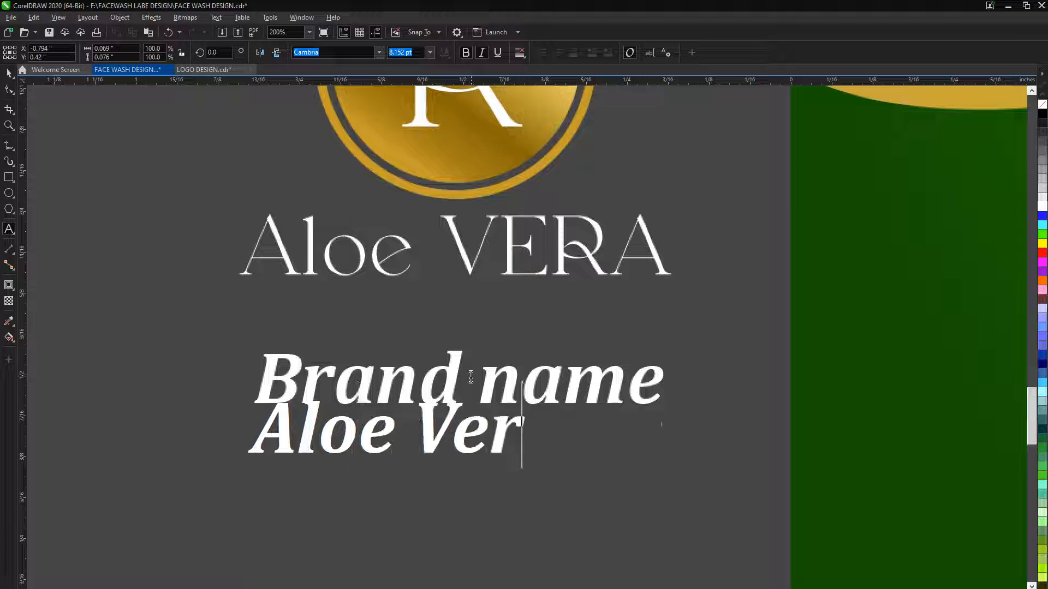
{"action": "key", "text": "ctrl+space"}
Replace the Calliga text under the emblem with the Cambria "Aloe Vera" line, enlarged to about 9.9 pt
{"action": "left_click", "coordinate": [519, 272]}
{"action": "key", "text": "Delete"}
{"action": "left_click_drag", "start_coordinate": [407, 431], "coordinate": [450, 234]}
{"action": "mouse_move", "coordinate": [608, 259]}
{"action": "left_mouse_down"}
{"action": "mouse_move", "coordinate": [641, 271]}
{"action": "mouse_move", "coordinate": [625, 262]}
{"action": "left_mouse_up"}
Move "Brand name" directly under "Aloe Vera", scale it to 7.923 pt and change its wording to "face wach"
{"action": "left_click_drag", "start_coordinate": [557, 380], "coordinate": [545, 311]}
{"action": "left_click_drag", "start_coordinate": [657, 339], "coordinate": [649, 336]}
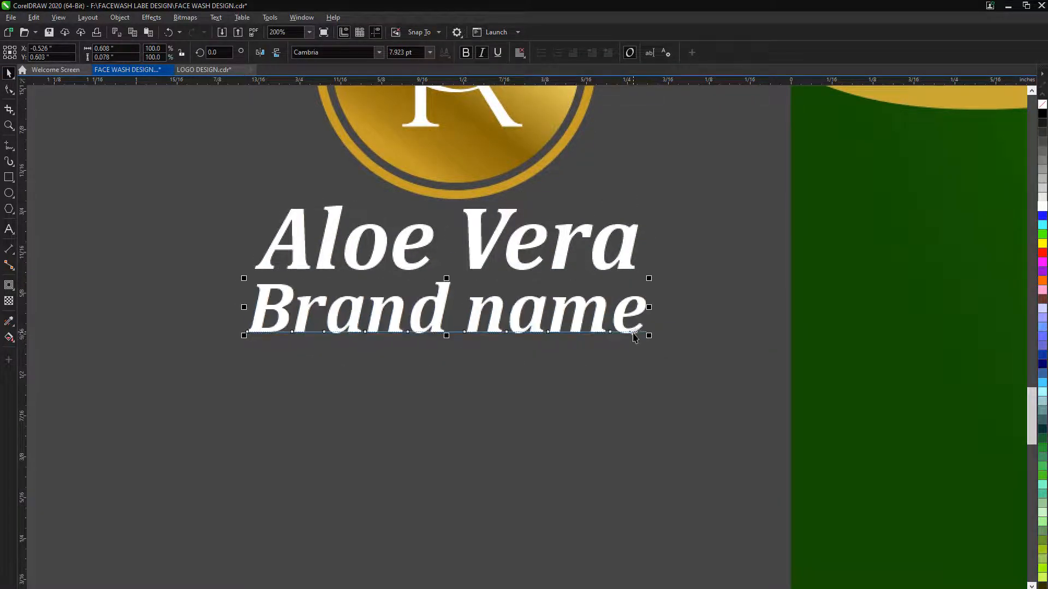
{"action": "key", "text": "F8"}
{"action": "key", "text": "ctrl+a"}
{"action": "type", "text": "fA"}
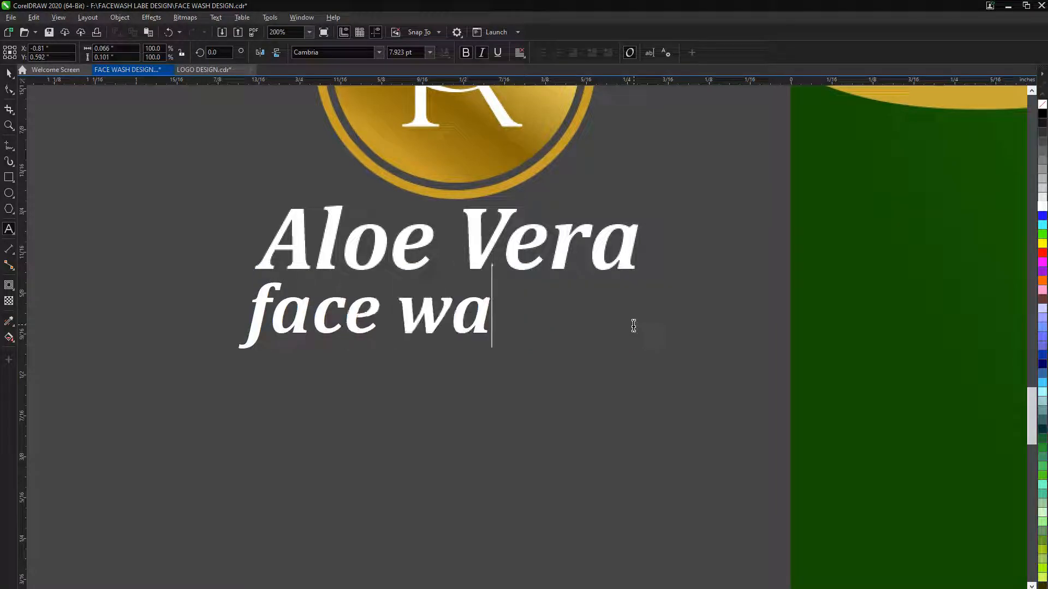
{"action": "type", "text": "ch"}
{"action": "left_click", "coordinate": [319, 276]}
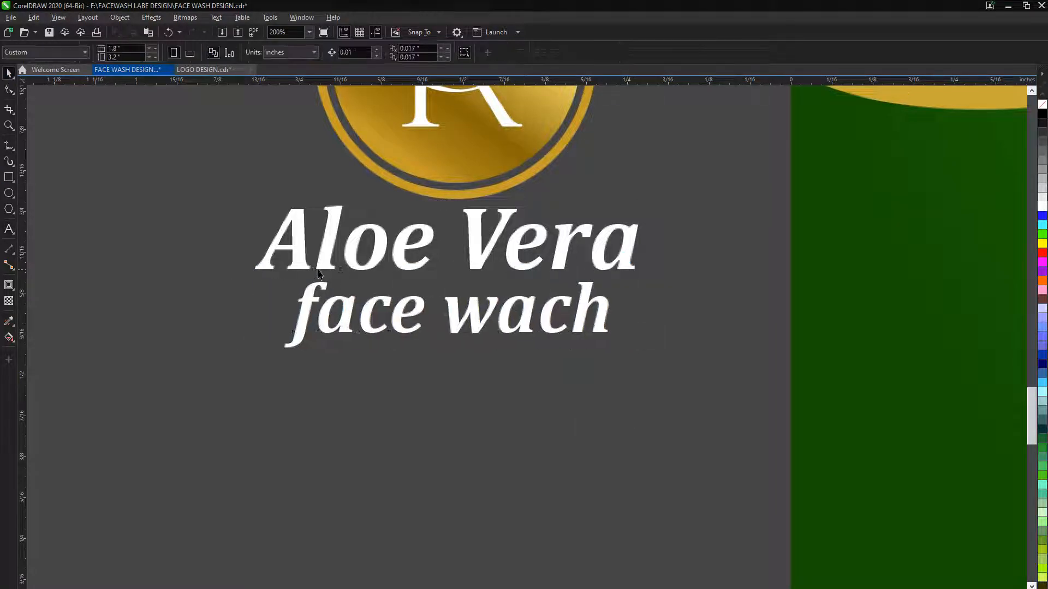
Adjust the "face wach" line's position and centre it horizontally with "Aloe Vera"
{"action": "scroll", "coordinate": [355, 358], "scroll_direction": "down", "scroll_amount": 1}
{"action": "scroll", "coordinate": [404, 333], "scroll_direction": "up", "scroll_amount": 1}
{"action": "left_click_drag", "start_coordinate": [424, 348], "coordinate": [424, 345]}
{"action": "left_click", "coordinate": [554, 269], "text": "shift"}
{"action": "key", "text": "c"}
Centre the R emblem on the page and move it straight down onto the middle of the gold band
{"action": "scroll", "coordinate": [400, 382], "scroll_direction": "down", "scroll_amount": 2}
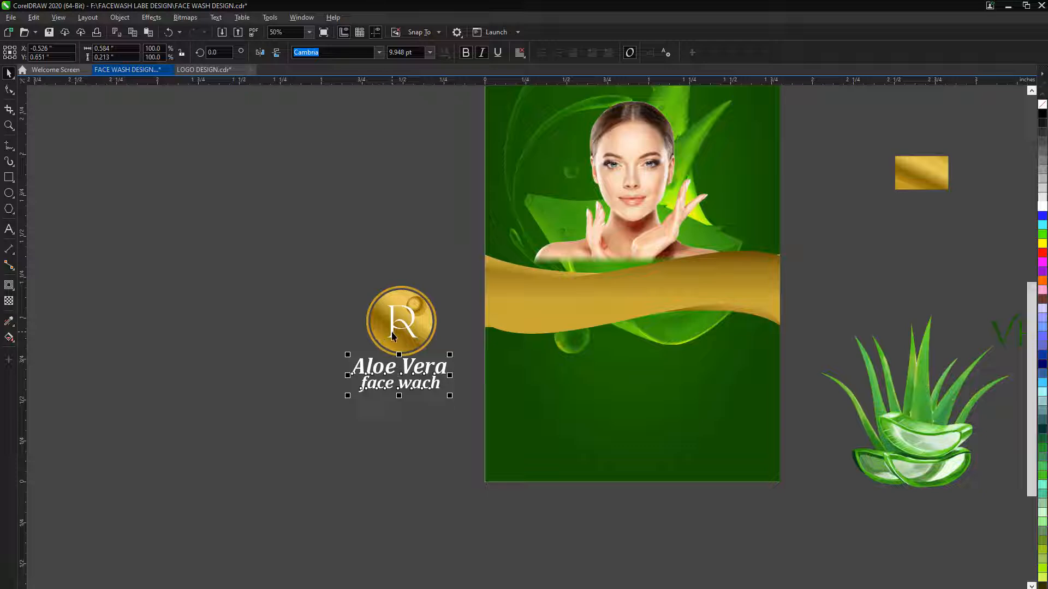
{"action": "left_click_drag", "start_coordinate": [346, 359], "coordinate": [459, 265]}
{"action": "key", "text": "p"}
{"action": "scroll", "coordinate": [622, 218], "scroll_direction": "down", "scroll_amount": 1}
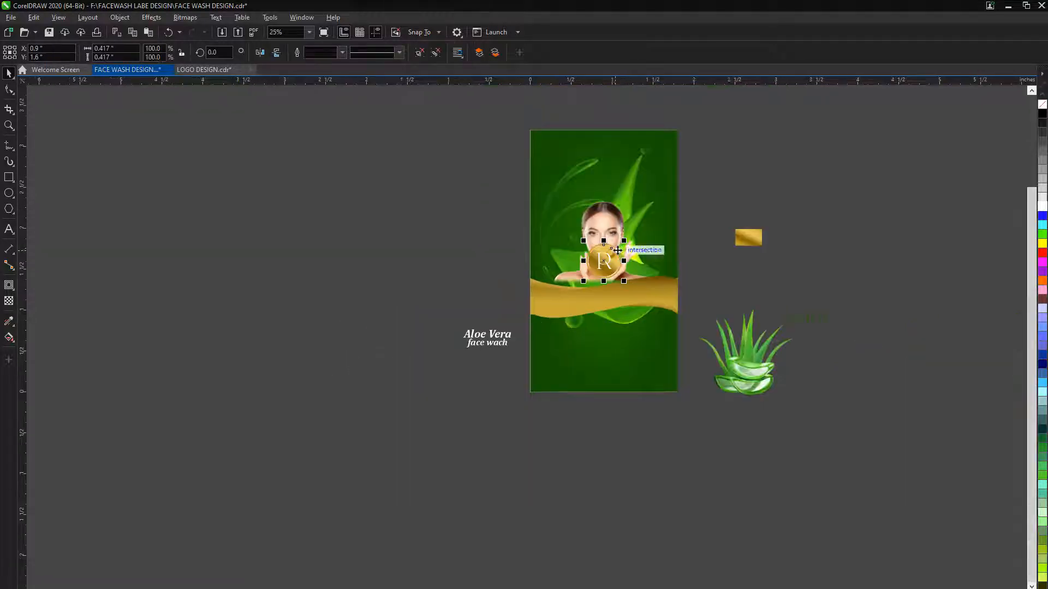
{"action": "scroll", "coordinate": [619, 248], "scroll_direction": "up", "scroll_amount": 1}
{"action": "left_click_drag", "start_coordinate": [607, 278], "coordinate": [609, 354]}
{"action": "scroll", "coordinate": [635, 355], "scroll_direction": "up", "scroll_amount": 1}
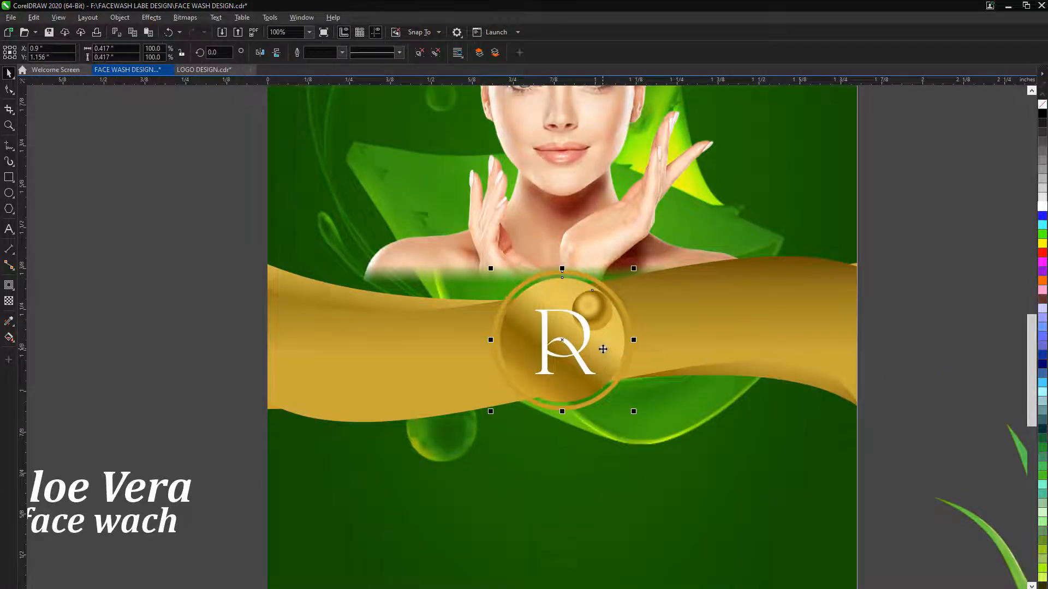
{"action": "key", "text": "ctrl+z"}
{"action": "left_click_drag", "start_coordinate": [585, 243], "coordinate": [585, 383]}
Move the "Aloe Vera" and "face wach" lines under the emblem on the label and enlarge them to about 120%
{"action": "left_click_drag", "start_coordinate": [170, 493], "coordinate": [700, 455]}
{"action": "scroll", "coordinate": [699, 454], "scroll_direction": "down", "scroll_amount": 1}
{"action": "left_click_drag", "start_coordinate": [256, 402], "coordinate": [549, 401]}
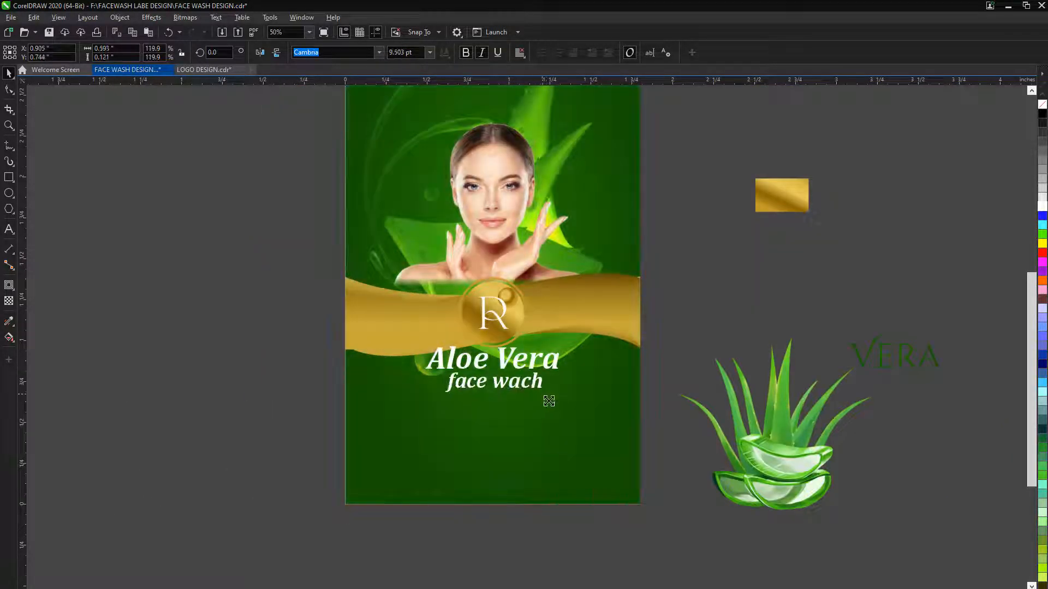
{"action": "left_click", "coordinate": [284, 262]}
Save the drawing as FACE WASH DESIGN in CDR format, replacing the existing file
{"action": "left_click", "coordinate": [11, 18]}
{"action": "left_click", "coordinate": [33, 128]}
{"action": "key", "text": "Return"}
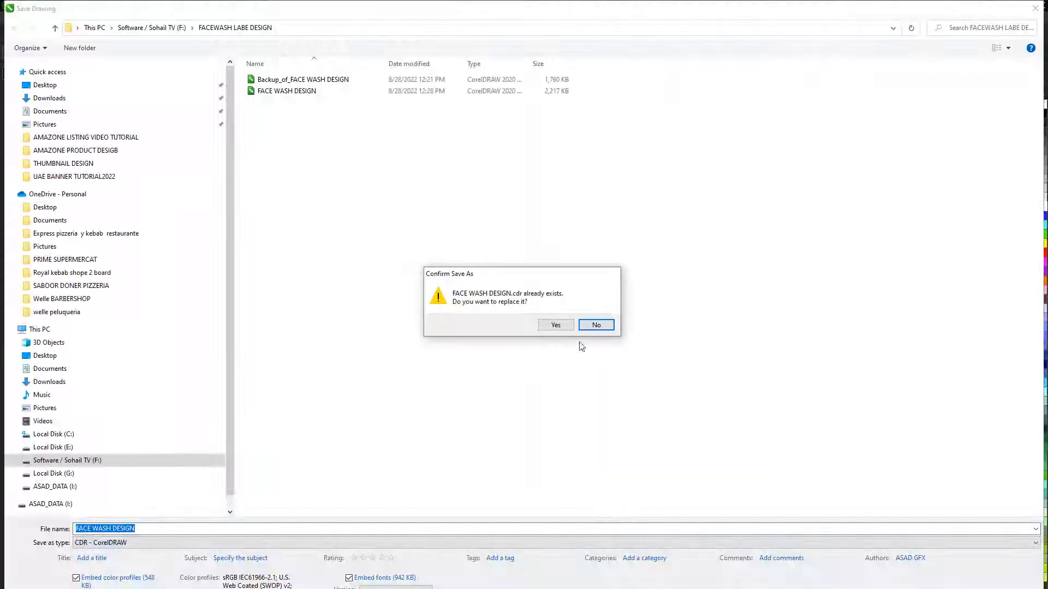
{"action": "left_click", "coordinate": [557, 325]}
{"action": "left_click", "coordinate": [415, 588]}
Shift the aloe plant artwork farther from the page and move the emblem with its text off the label's opposite side
{"action": "left_click_drag", "start_coordinate": [798, 474], "coordinate": [870, 455]}
{"action": "left_click_drag", "start_coordinate": [673, 321], "coordinate": [325, 436]}
{"action": "left_click_drag", "start_coordinate": [497, 322], "coordinate": [215, 322]}
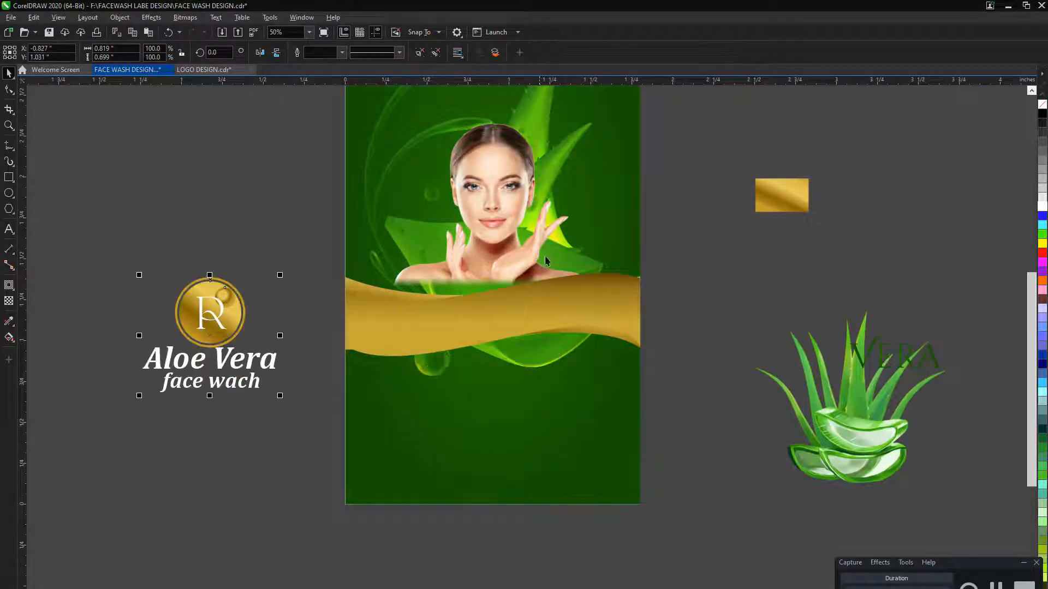
Move the aloe plant artwork onto the lower part of the label and scale it to about 72%
{"action": "right_click", "coordinate": [607, 170]}
{"action": "left_click", "coordinate": [626, 189]}
{"action": "left_click", "coordinate": [53, 98]}
{"action": "left_click_drag", "start_coordinate": [862, 431], "coordinate": [508, 429]}
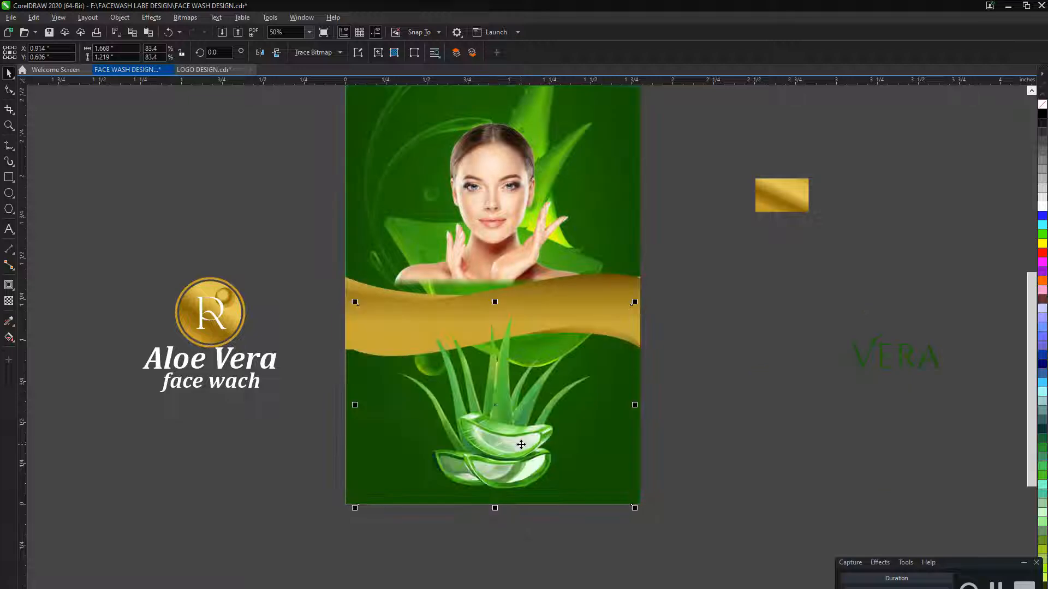
{"action": "left_click_drag", "start_coordinate": [635, 508], "coordinate": [610, 502]}
{"action": "left_click_drag", "start_coordinate": [518, 435], "coordinate": [515, 449]}
{"action": "mouse_move", "coordinate": [606, 502]}
{"action": "left_mouse_down"}
{"action": "mouse_move", "coordinate": [582, 498]}
{"action": "mouse_move", "coordinate": [610, 506]}
{"action": "left_mouse_up"}
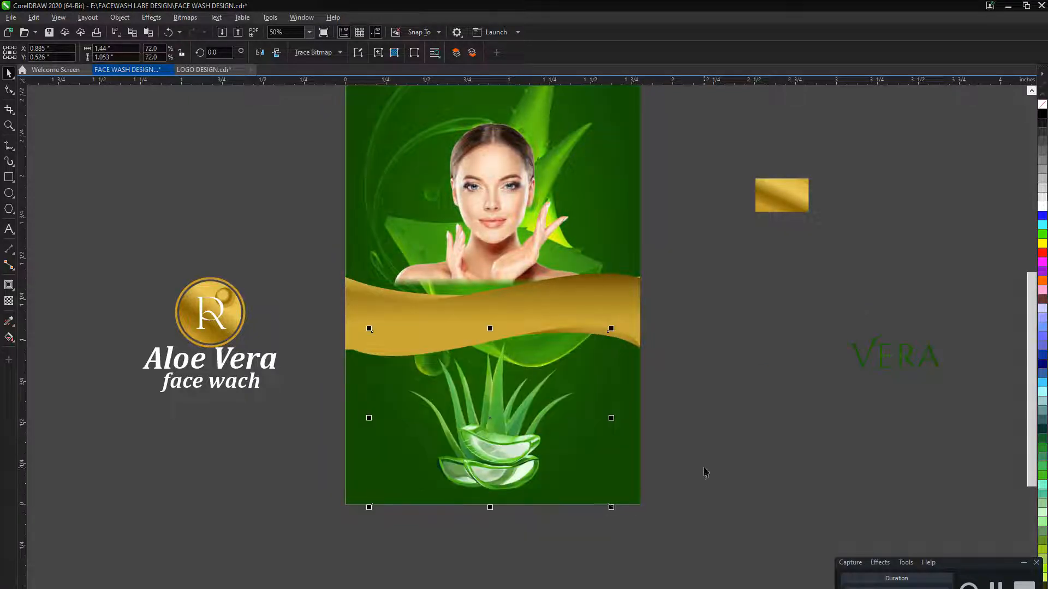
PowerClip the aloe plant inside the label's green background frame
{"action": "right_click", "coordinate": [504, 424]}
{"action": "left_click", "coordinate": [537, 257]}
{"action": "left_click", "coordinate": [601, 328]}
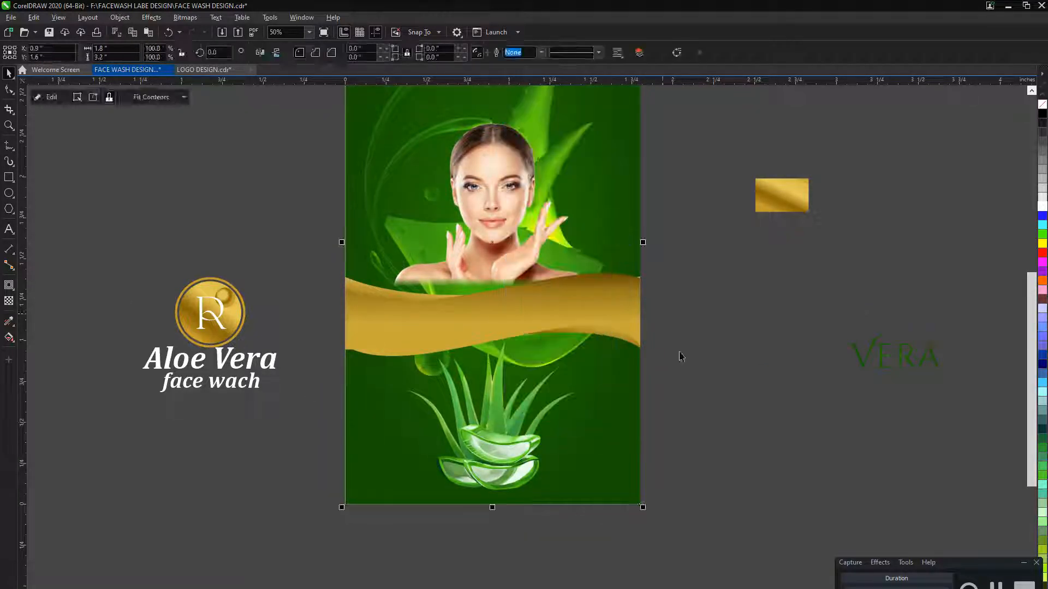
{"action": "left_click", "coordinate": [681, 356]}
Import the blue water splash image, place it over the aloe plant and size it to about 2 inches wide
{"action": "left_click", "coordinate": [222, 33]}
{"action": "left_click", "coordinate": [962, 587]}
{"action": "left_click_drag", "start_coordinate": [247, 339], "coordinate": [496, 540]}
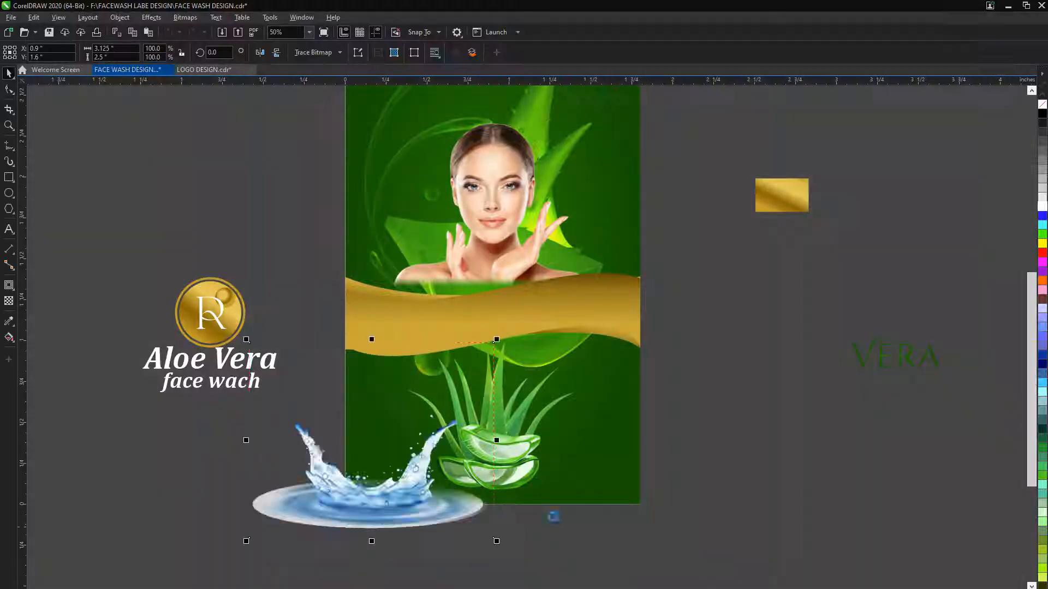
{"action": "left_click_drag", "start_coordinate": [377, 489], "coordinate": [493, 470]}
{"action": "left_click_drag", "start_coordinate": [616, 522], "coordinate": [645, 543]}
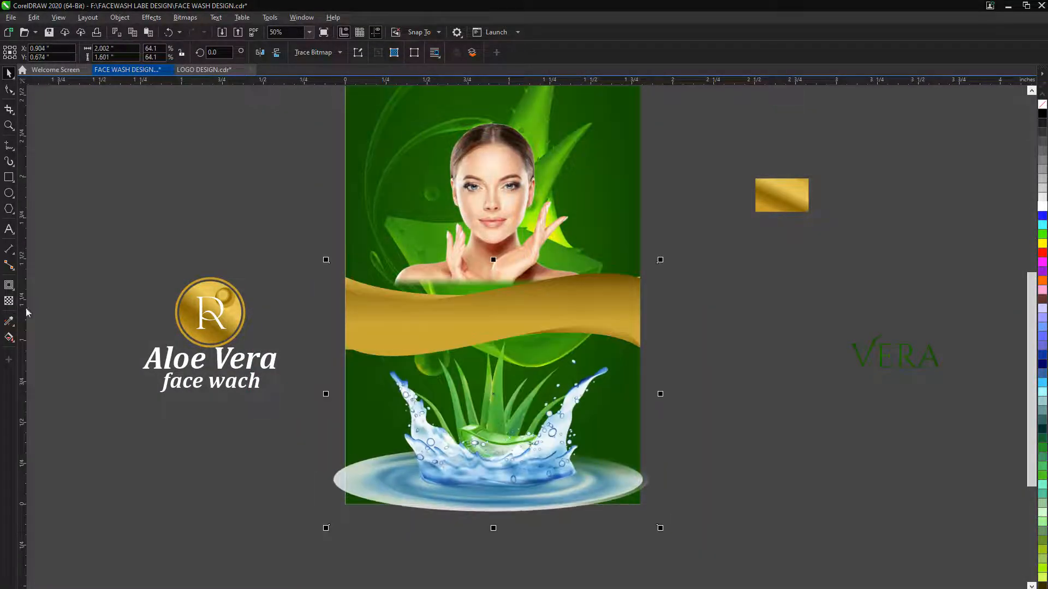
Blend the water splash into the green background by setting its transparency merge mode to Divide
{"action": "left_click", "coordinate": [8, 301]}
{"action": "left_click", "coordinate": [147, 52]}
{"action": "left_click", "coordinate": [151, 84]}
{"action": "left_click", "coordinate": [148, 52]}
{"action": "left_click", "coordinate": [132, 207]}
{"action": "left_click", "coordinate": [148, 51]}
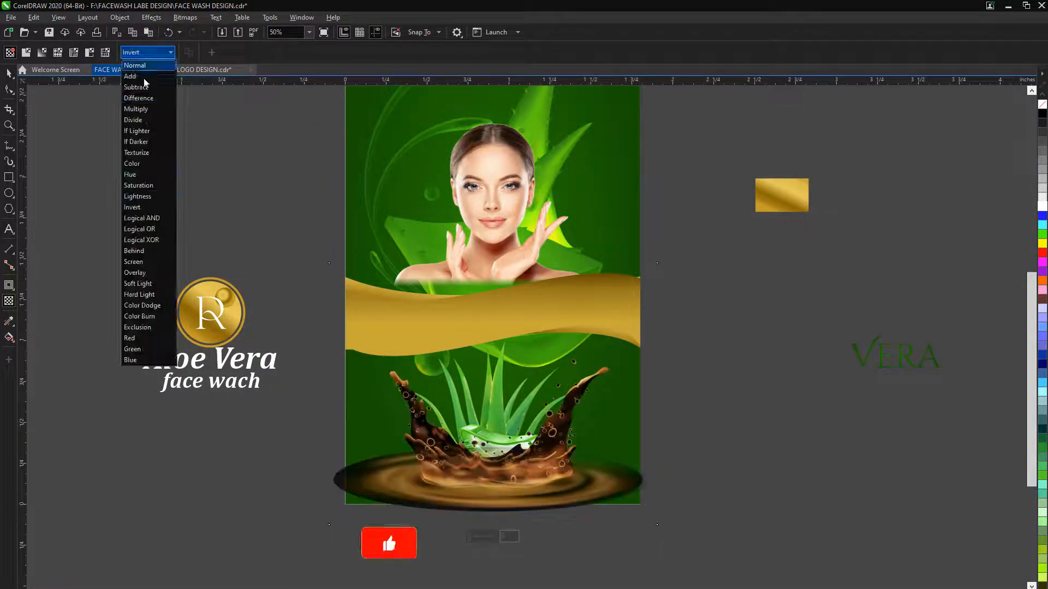
{"action": "left_click", "coordinate": [149, 120]}
{"action": "key", "text": "space"}
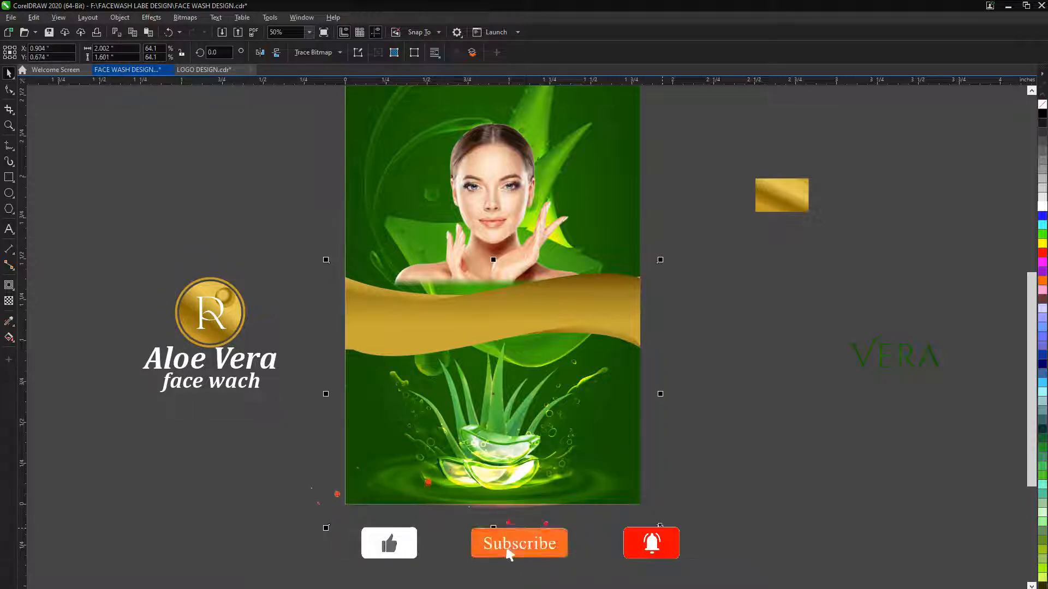
Fine-tune the splash's size and position around the aloe slices and PowerClip it inside the label background
{"action": "left_click_drag", "start_coordinate": [660, 527], "coordinate": [679, 544]}
{"action": "left_click_drag", "start_coordinate": [602, 497], "coordinate": [599, 482]}
{"action": "left_click_drag", "start_coordinate": [678, 527], "coordinate": [651, 504]}
{"action": "left_click_drag", "start_coordinate": [547, 467], "coordinate": [591, 489]}
{"action": "left_click_drag", "start_coordinate": [651, 521], "coordinate": [655, 526]}
{"action": "right_click", "coordinate": [607, 489]}
{"action": "left_click", "coordinate": [724, 390]}
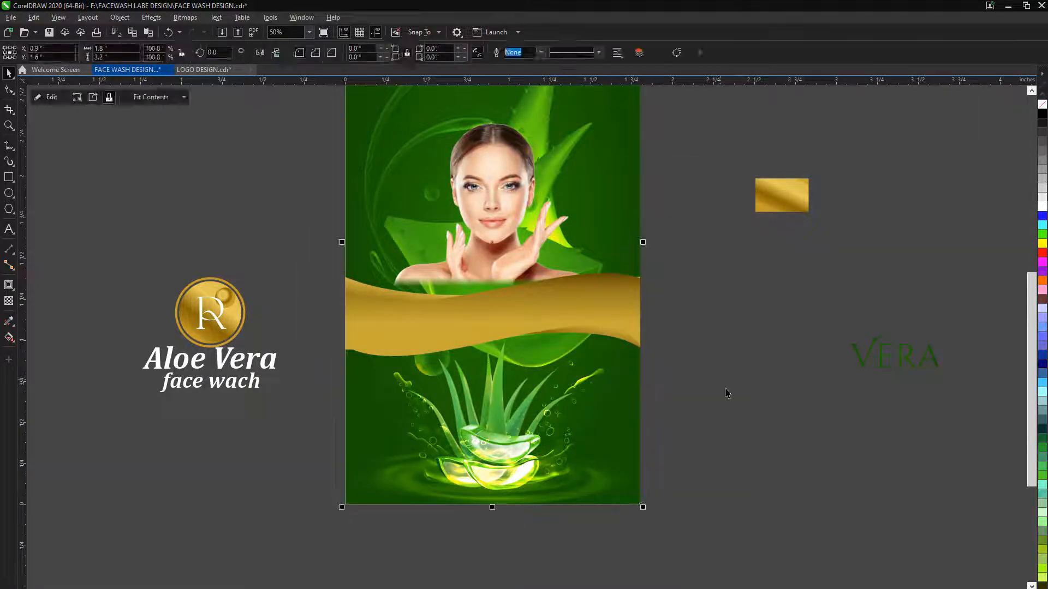
{"action": "left_click", "coordinate": [725, 390]}
Cut and repaste the aloe plant so it sits in front of the splash, and PowerClip it into the label
{"action": "left_click", "coordinate": [499, 394]}
{"action": "key", "text": "ctrl+x"}
{"action": "key", "text": "ctrl+v"}
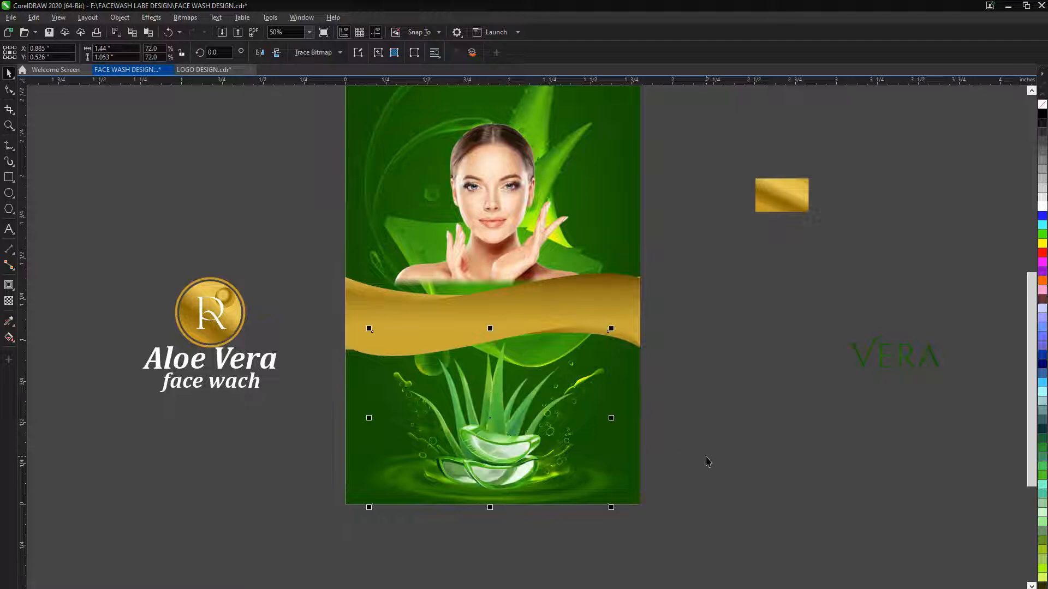
{"action": "left_click", "coordinate": [707, 458]}
{"action": "right_click", "coordinate": [500, 451]}
{"action": "left_click", "coordinate": [537, 284]}
Centre the emblem and text group horizontally on the label over the gold band and ungroup it
{"action": "left_click", "coordinate": [194, 360]}
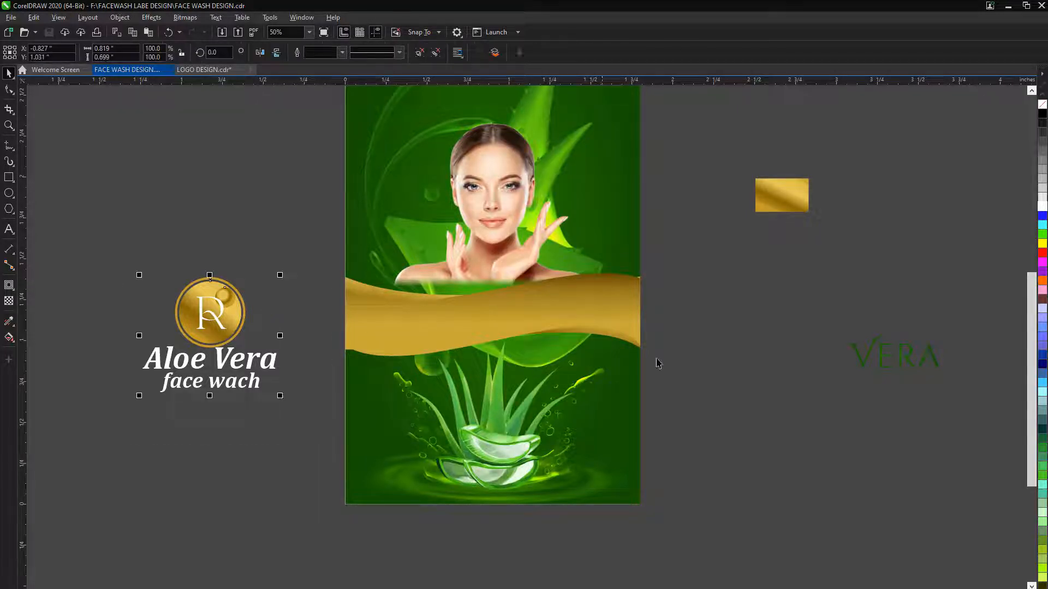
{"action": "key", "text": "e"}
{"action": "key", "text": "Escape"}
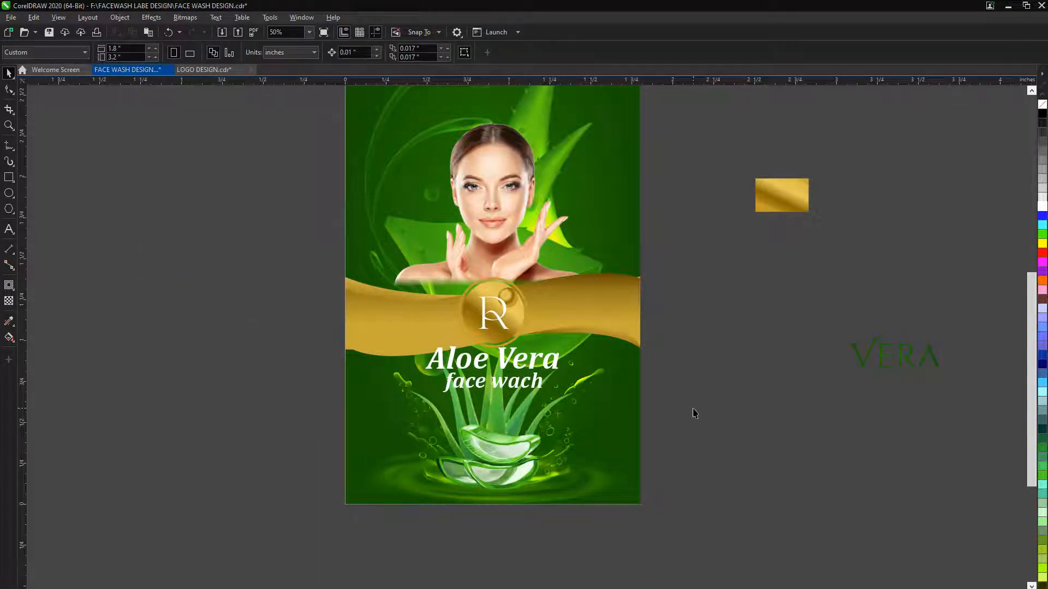
{"action": "scroll", "coordinate": [623, 437], "scroll_direction": "down", "scroll_amount": 1}
{"action": "scroll", "coordinate": [599, 379], "scroll_direction": "up", "scroll_amount": 1}
{"action": "left_click", "coordinate": [562, 420]}
{"action": "key", "text": "ctrl+u"}
{"action": "key", "text": "Escape"}
Set the "face wach" line beside the page, move "Aloe Vera" above the portrait and enlarge it to about 22.8 pt
{"action": "left_click_drag", "start_coordinate": [549, 437], "coordinate": [754, 383]}
{"action": "left_click_drag", "start_coordinate": [552, 420], "coordinate": [551, 148]}
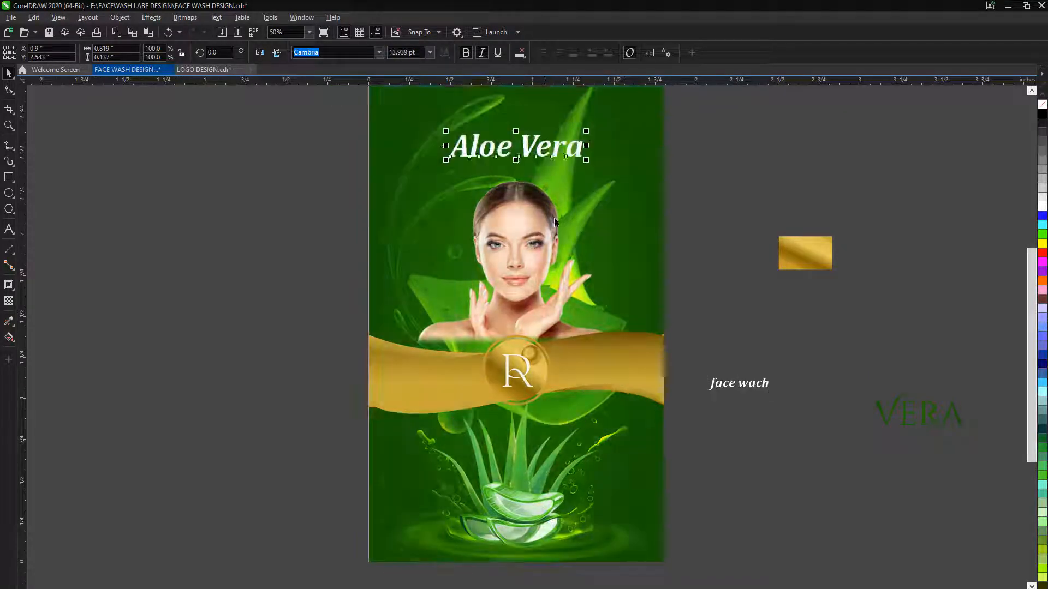
{"action": "scroll", "coordinate": [599, 317], "scroll_direction": "up", "scroll_amount": 3}
{"action": "left_click_drag", "start_coordinate": [618, 302], "coordinate": [618, 258]}
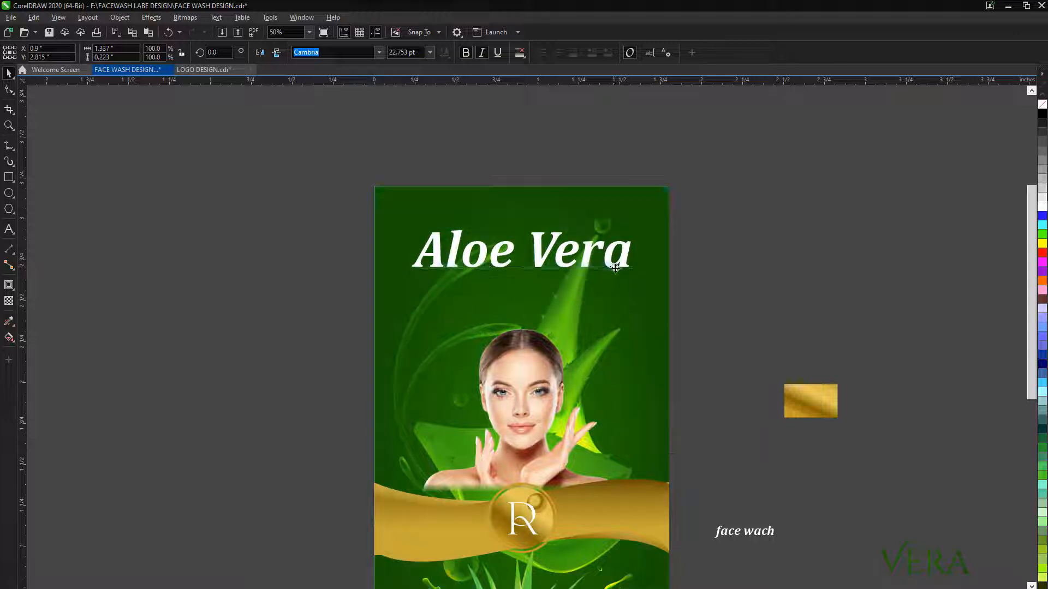
{"action": "left_click", "coordinate": [645, 318]}
Place the "face wach" line directly under "Aloe Vera" and enlarge it to about 15.4 pt
{"action": "left_click_drag", "start_coordinate": [741, 534], "coordinate": [516, 301]}
{"action": "left_click_drag", "start_coordinate": [554, 306], "coordinate": [605, 335]}
{"action": "scroll", "coordinate": [422, 275], "scroll_direction": "down", "scroll_amount": 1}
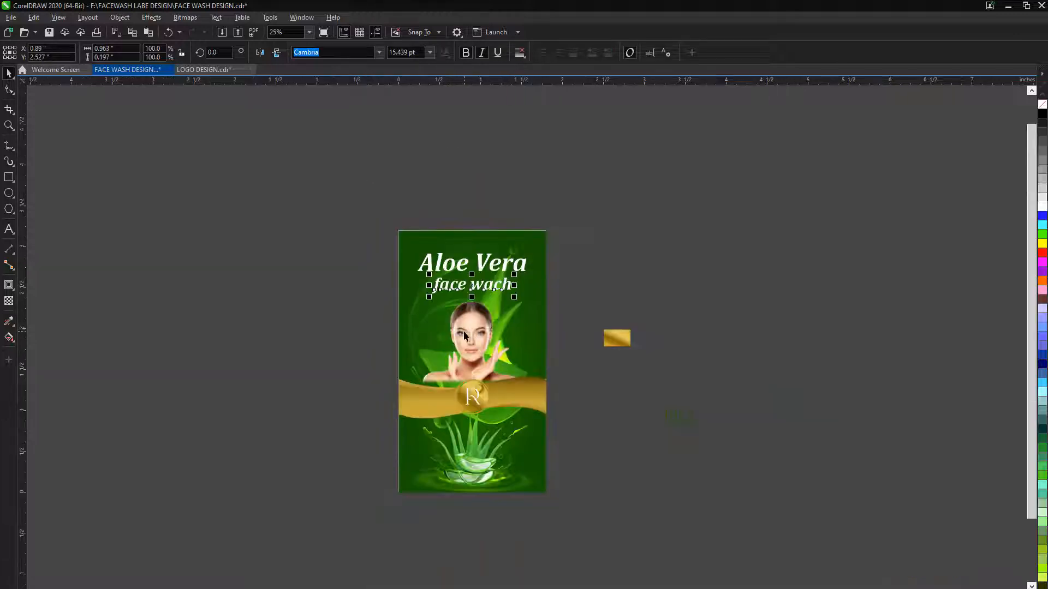
{"action": "scroll", "coordinate": [464, 331], "scroll_direction": "up", "scroll_amount": 1}
{"action": "left_click", "coordinate": [650, 281]}
Nudge the "face wach" line up to tighten the gap below "Aloe Vera"
{"action": "left_click", "coordinate": [527, 240]}
{"action": "key", "text": "Up"}
{"action": "key", "text": "Up"}
{"action": "key", "text": "Up"}
{"action": "key", "text": "Up"}
{"action": "key", "text": "Up"}
{"action": "left_click", "coordinate": [527, 211], "text": "shift"}
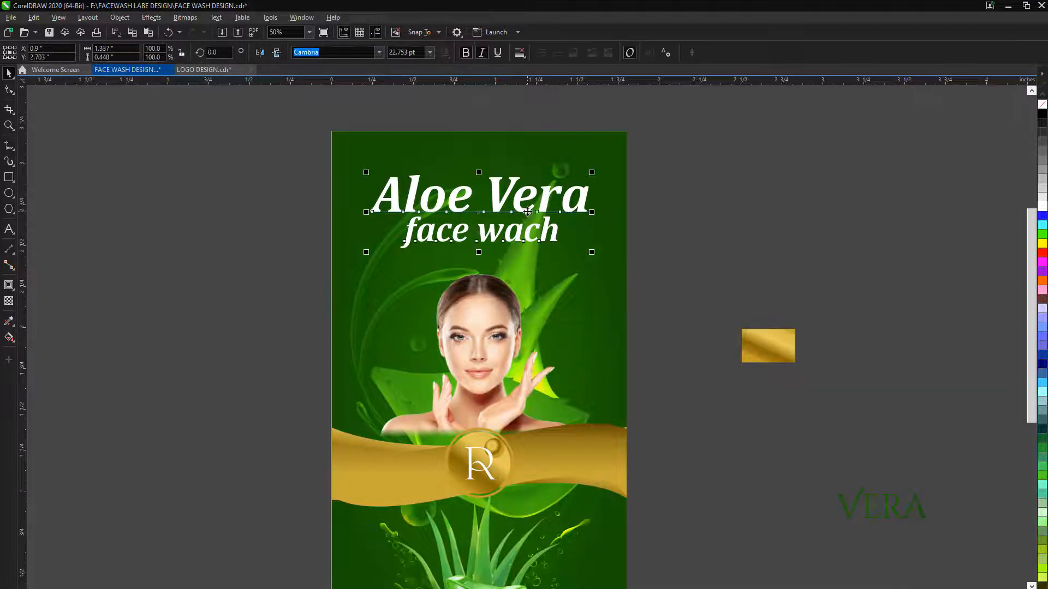
{"action": "key", "text": "Escape"}
{"action": "scroll", "coordinate": [610, 288], "scroll_direction": "down", "scroll_amount": 1}
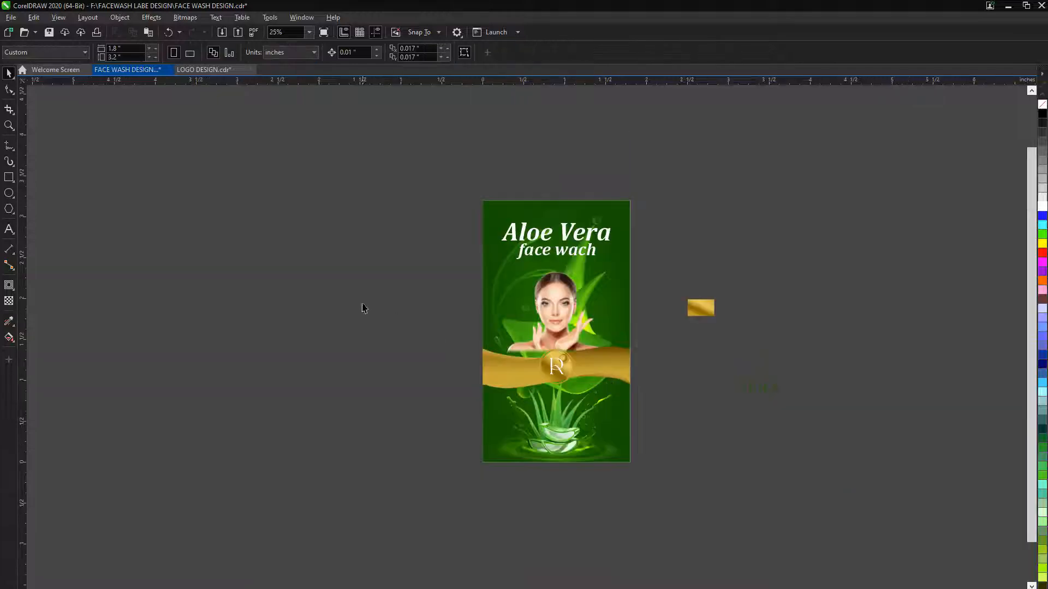
Try adding the 23387-4-lime-splash-photos image at about 30% size beside the aloe plant on the label
{"action": "scroll", "coordinate": [641, 358], "scroll_direction": "up", "scroll_amount": 1}
{"action": "key", "text": "ctrl+i"}
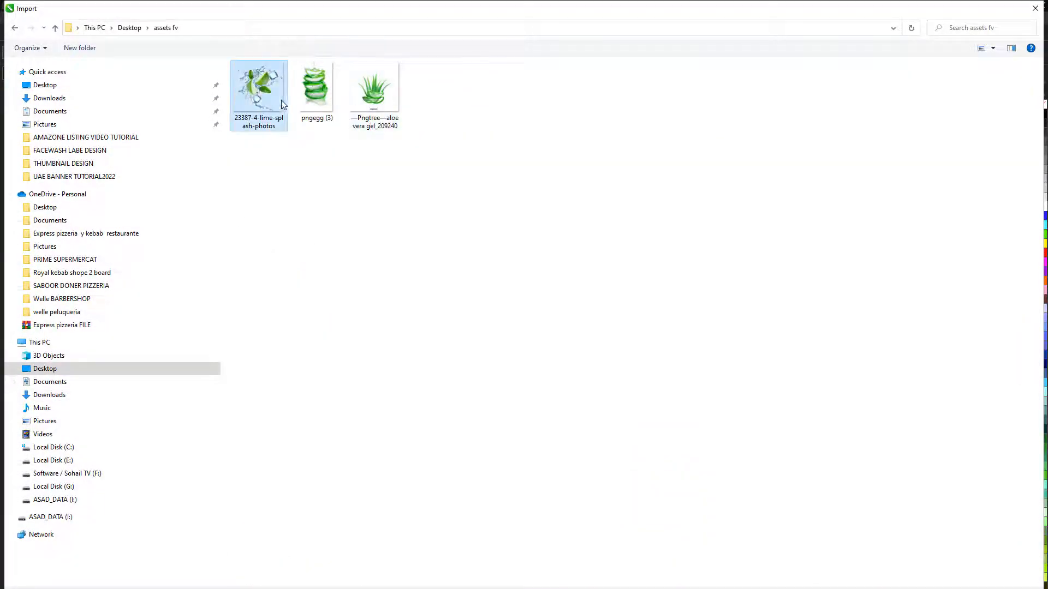
{"action": "double_click", "coordinate": [281, 100]}
{"action": "scroll", "coordinate": [554, 278], "scroll_direction": "up", "scroll_amount": 1}
{"action": "left_click", "coordinate": [556, 282]}
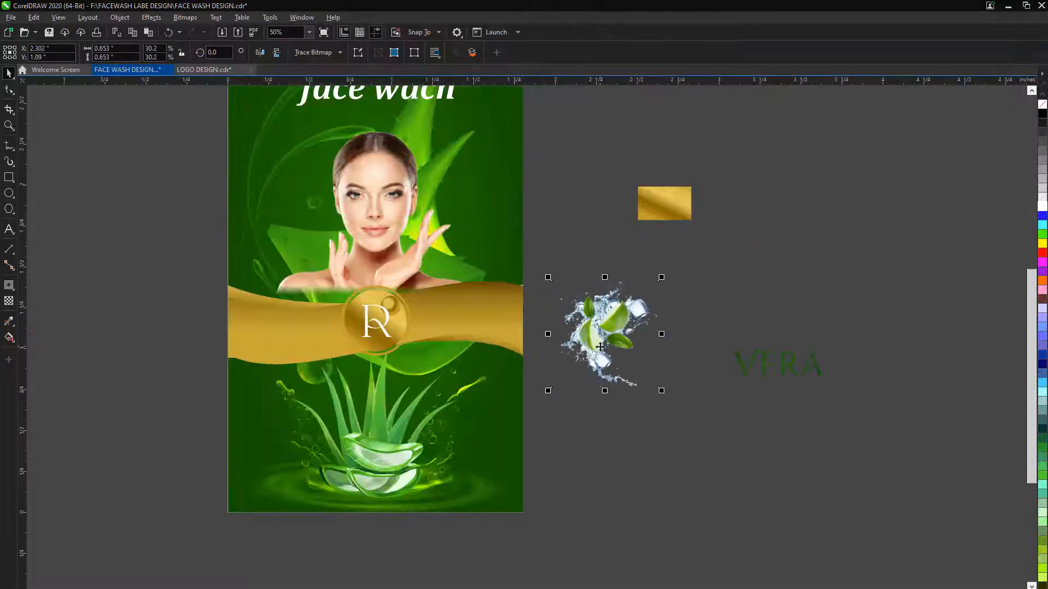
{"action": "left_click_drag", "start_coordinate": [604, 336], "coordinate": [505, 435]}
{"action": "left_click", "coordinate": [479, 261]}
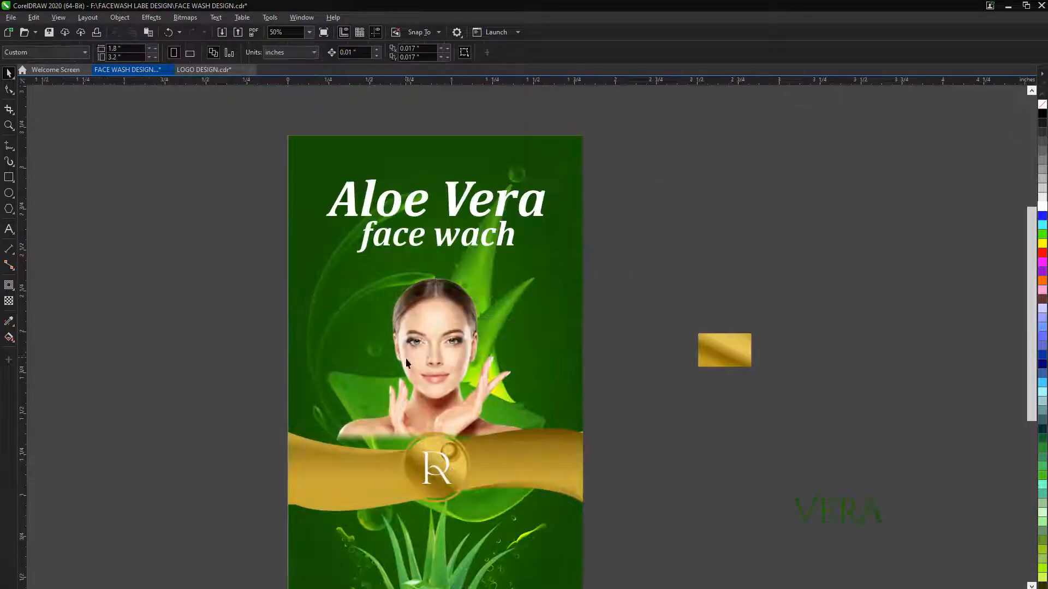
{"action": "scroll", "coordinate": [405, 358], "scroll_direction": "down", "scroll_amount": 3}
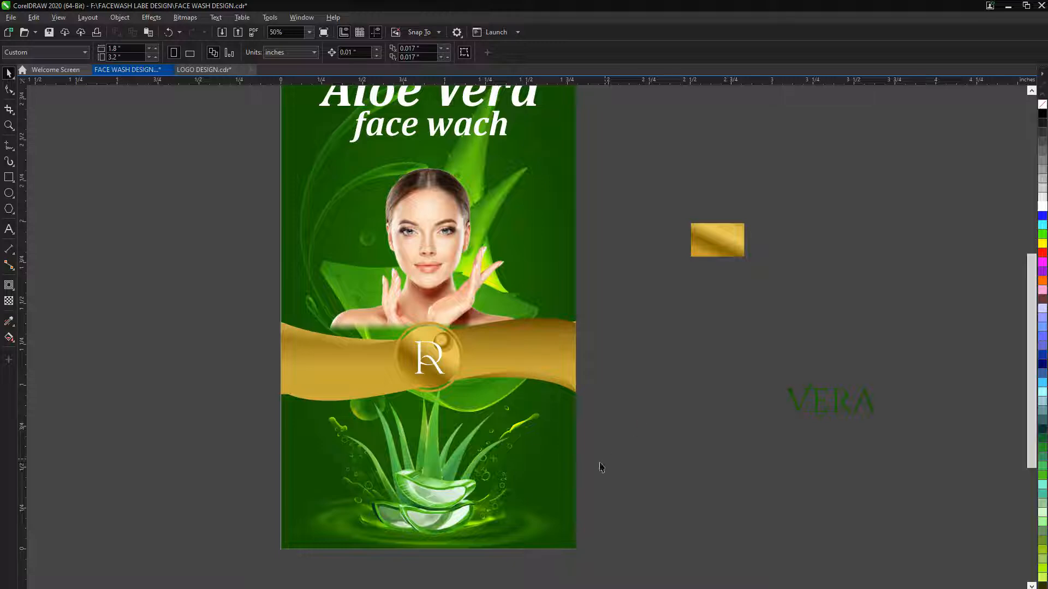
{"action": "scroll", "coordinate": [683, 440], "scroll_direction": "down", "scroll_amount": 3}
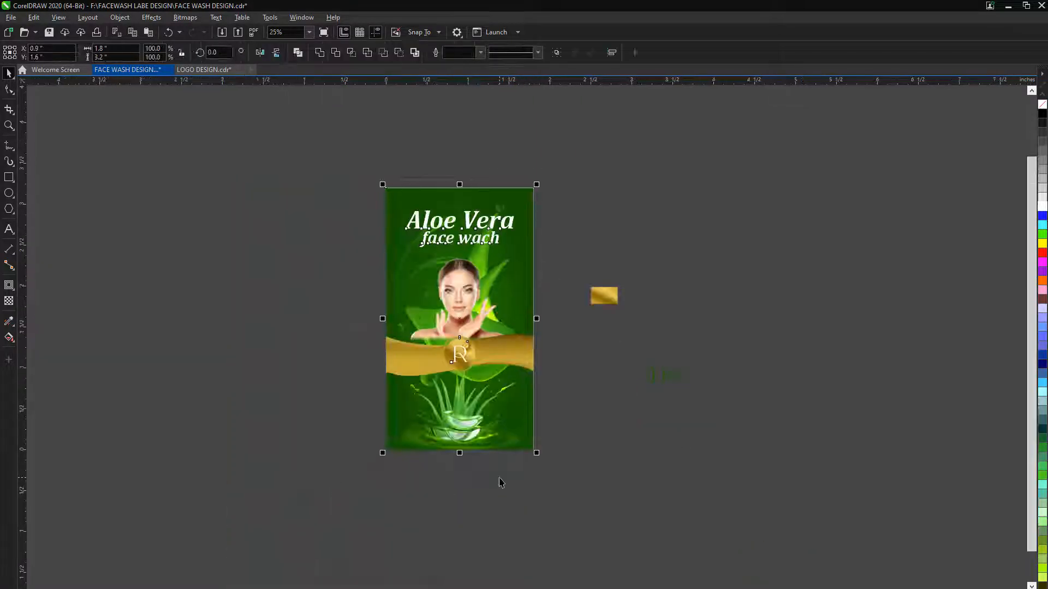
{"action": "key", "text": "ctrl+e"}
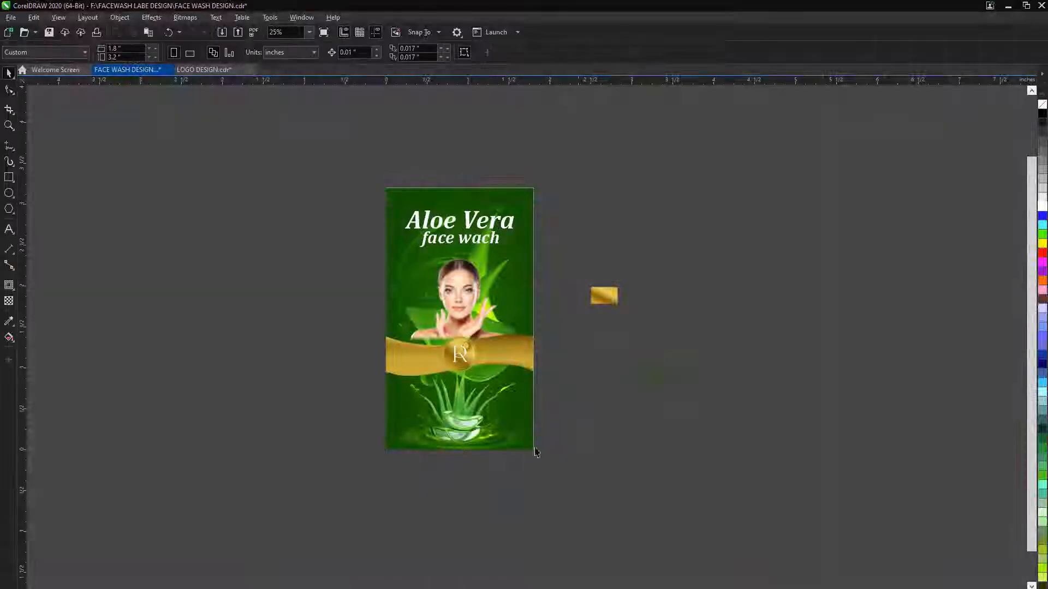
Enlarge the woman's portrait inside the label's PowerClip frame to about 119%, down to the gold band
{"action": "scroll", "coordinate": [441, 306], "scroll_direction": "up", "scroll_amount": 3}
{"action": "right_click", "coordinate": [496, 293]}
{"action": "left_click", "coordinate": [519, 306]}
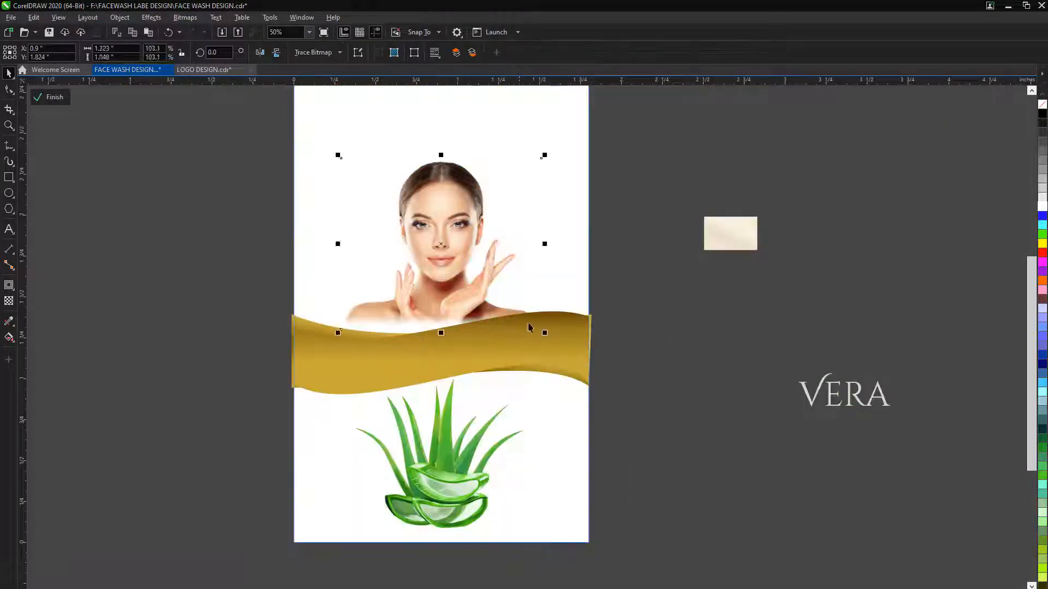
{"action": "left_click_drag", "start_coordinate": [456, 268], "coordinate": [458, 272]}
{"action": "left_click", "coordinate": [48, 99]}
{"action": "left_click", "coordinate": [219, 229]}
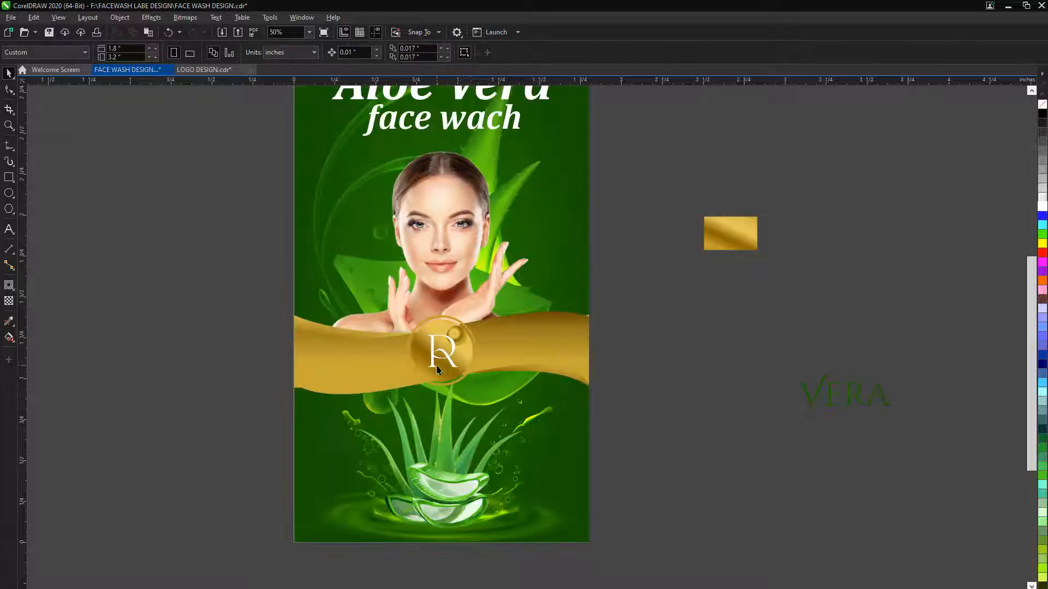
Shift the woman's portrait slightly down and sideways within the label frame
{"action": "right_click", "coordinate": [443, 217]}
{"action": "left_click", "coordinate": [445, 224]}
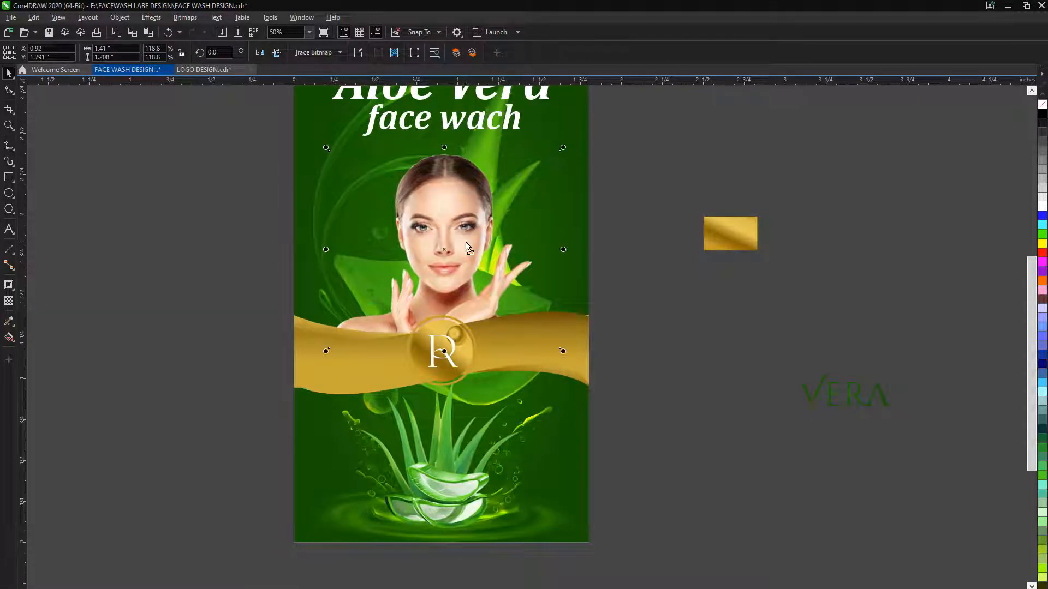
{"action": "left_click", "coordinate": [691, 356]}
{"action": "scroll", "coordinate": [357, 312], "scroll_direction": "down", "scroll_amount": 1}
{"action": "scroll", "coordinate": [385, 279], "scroll_direction": "up", "scroll_amount": 1}
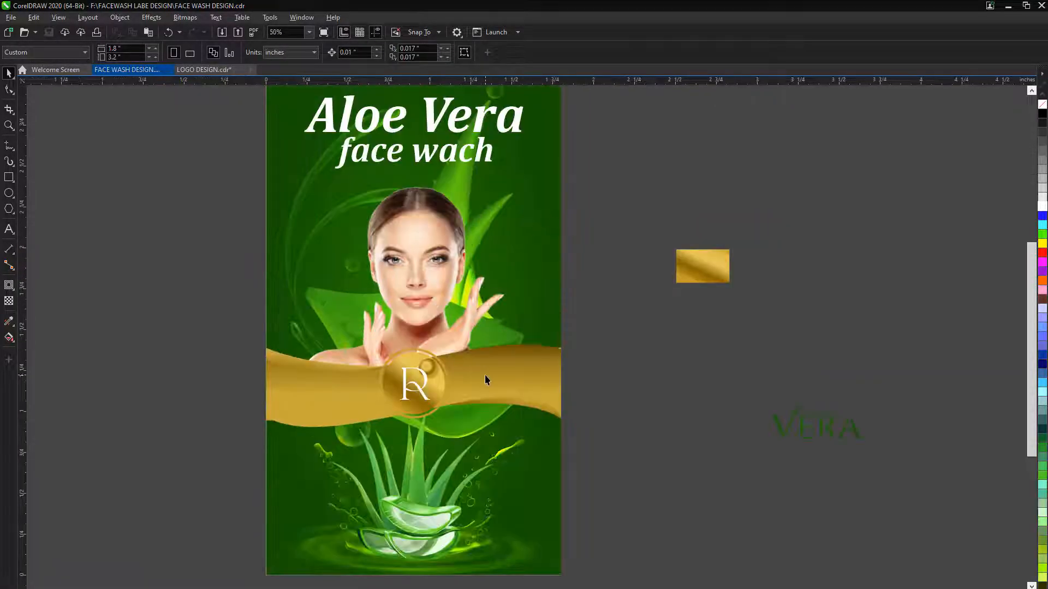
Export the label as a JPG named FACE WASH DESIGN into the assets fv folder
{"action": "scroll", "coordinate": [491, 453], "scroll_direction": "down", "scroll_amount": 2}
{"action": "key", "text": "ctrl+e"}
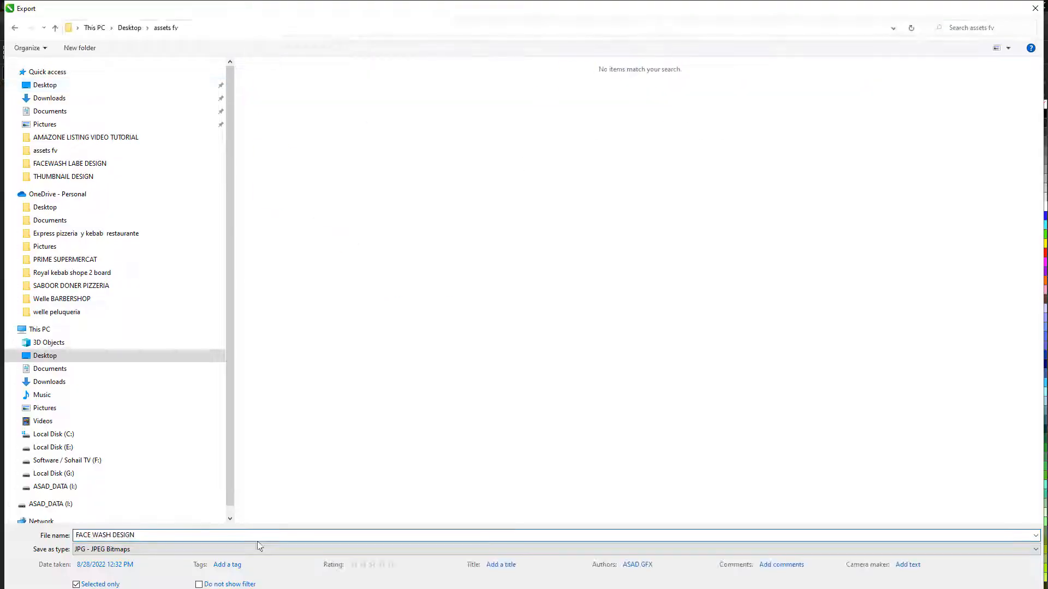
{"action": "key", "text": "Return"}
{"action": "left_click", "coordinate": [703, 446]}
Save the drawing again as FACE WASH DESIGN in CDR format, replacing the existing file
{"action": "left_click", "coordinate": [10, 18]}
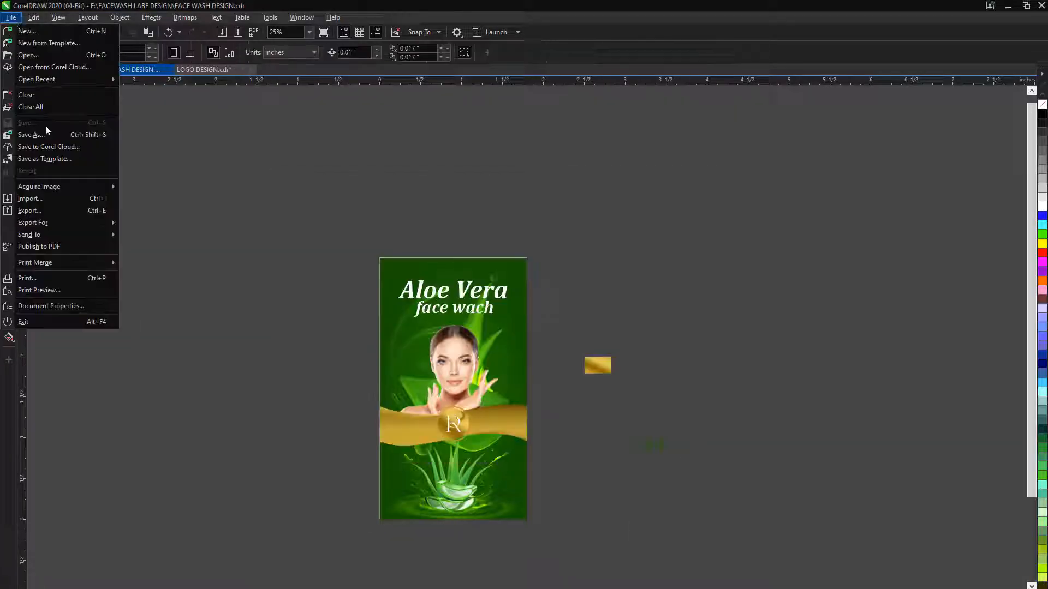
{"action": "left_click", "coordinate": [47, 134]}
{"action": "key", "text": "Return"}
{"action": "left_click", "coordinate": [554, 333]}
{"action": "scroll", "coordinate": [444, 426], "scroll_direction": "up", "scroll_amount": 1}
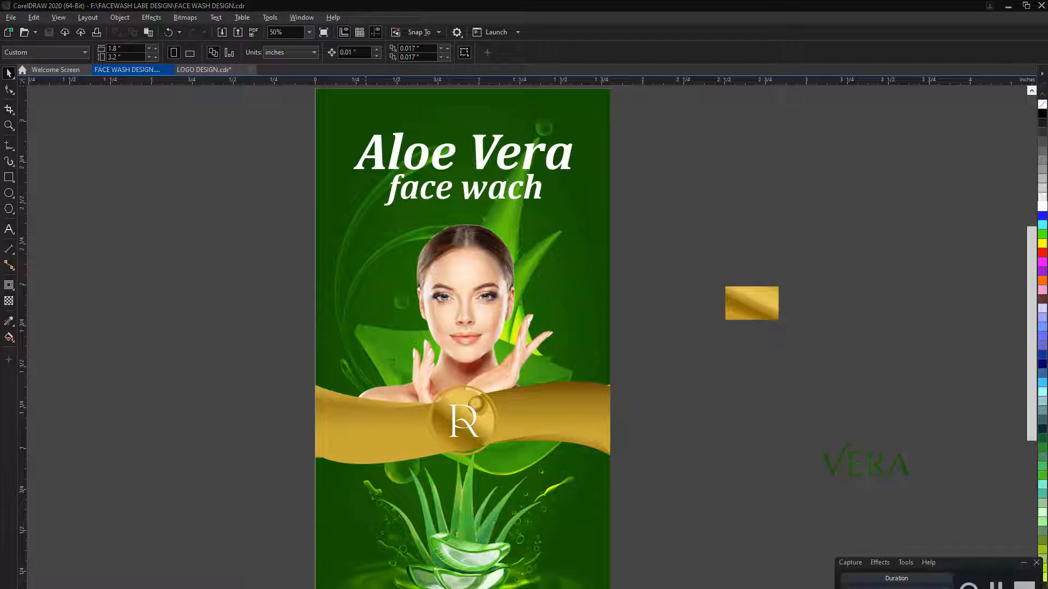